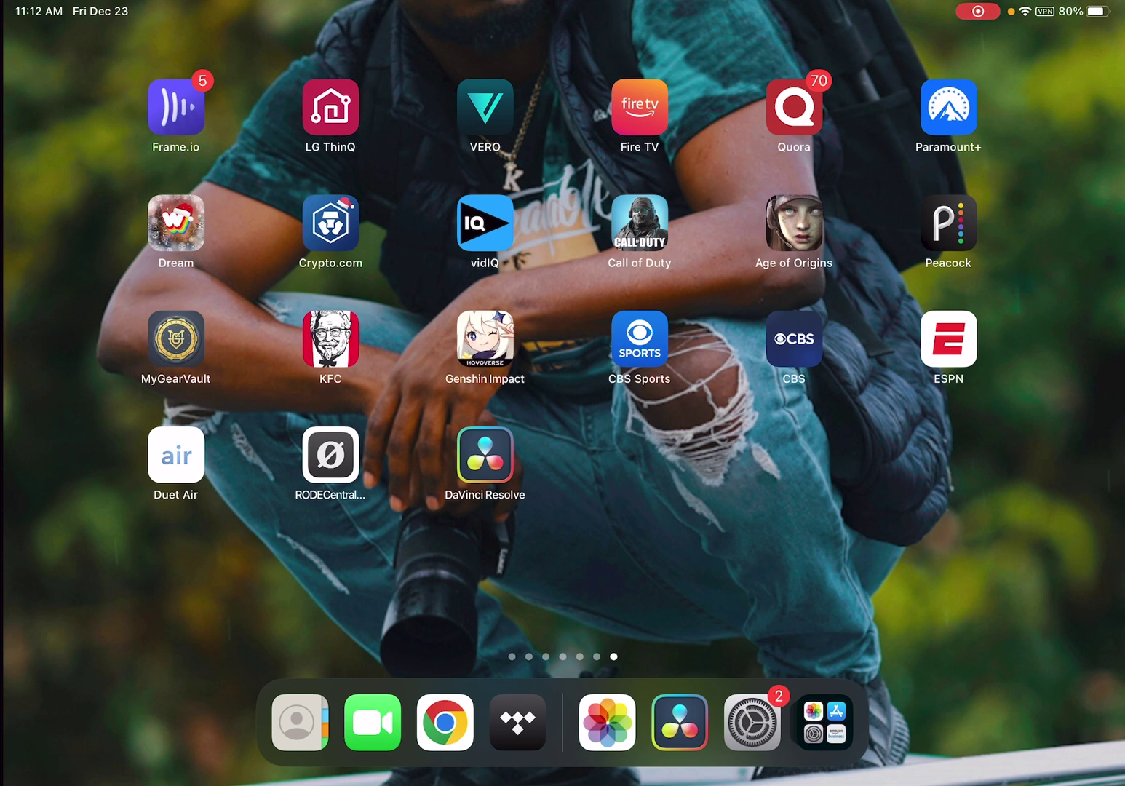
Launch DaVinci Resolve and start importing media into the empty Untitled Project.
{"action": "left_click", "coordinate": [484, 456]}
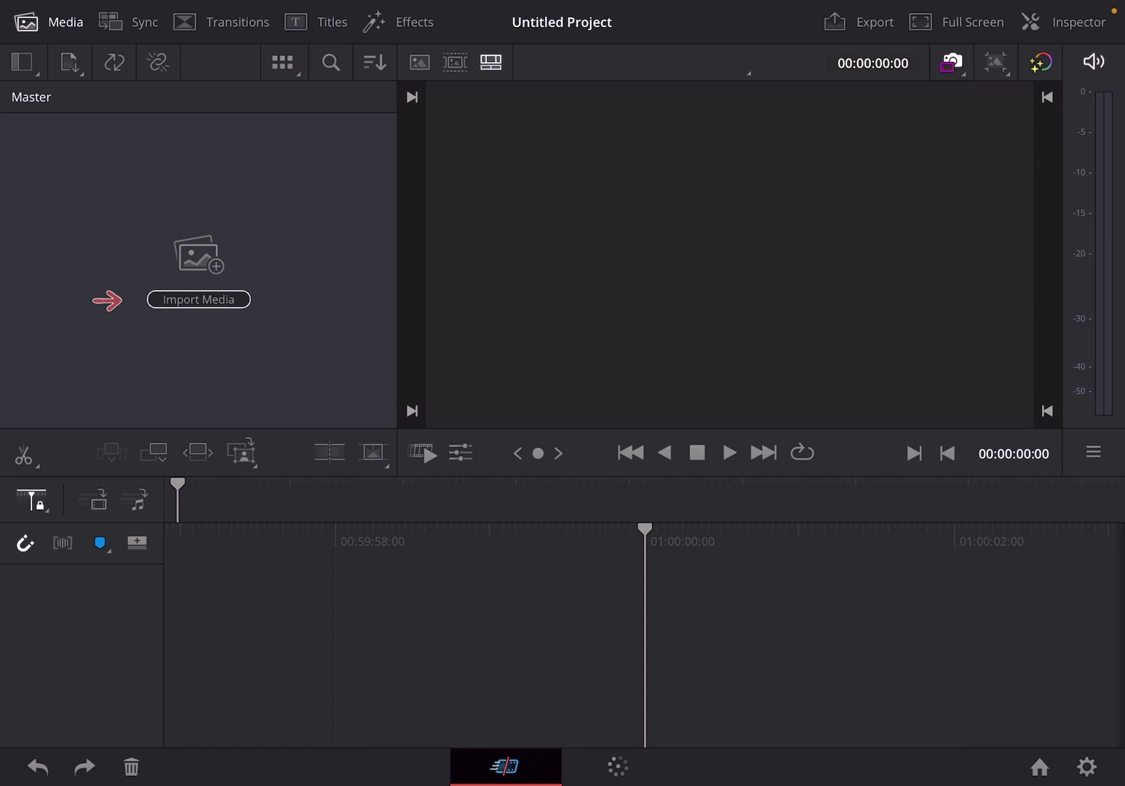
{"action": "left_click", "coordinate": [198, 298]}
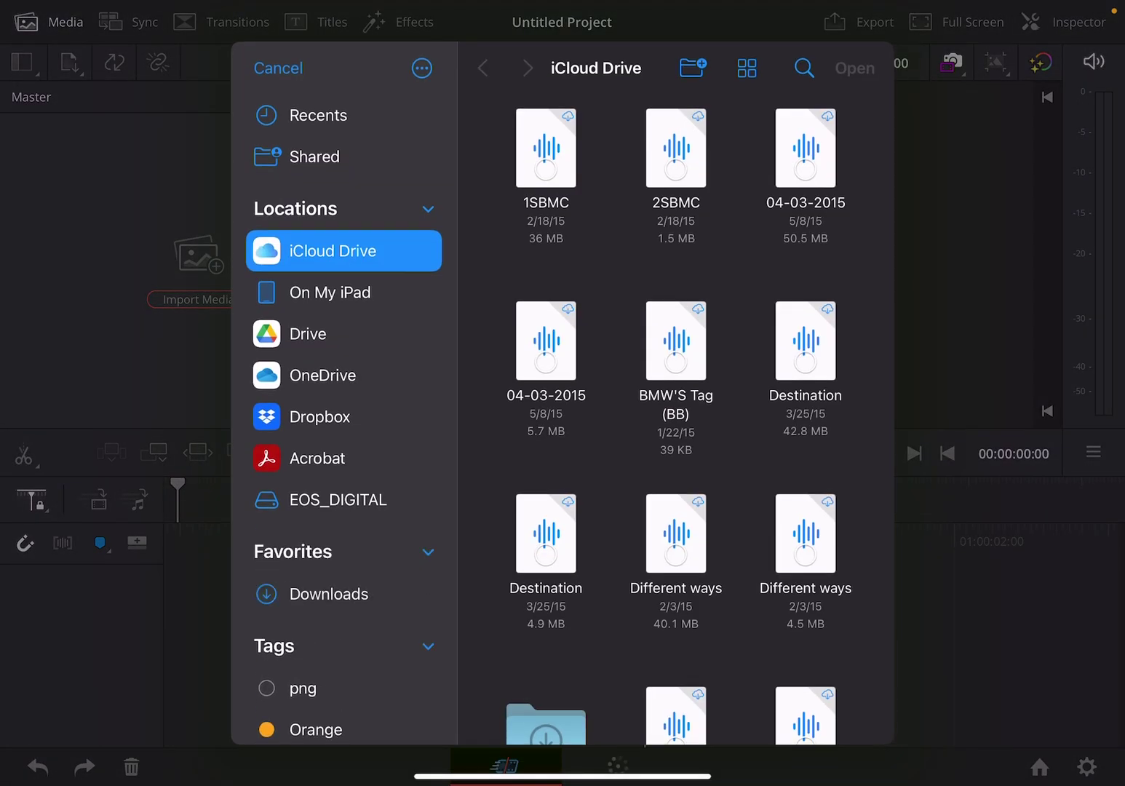
Select clip 007A8628 on the EOS_DIGITAL drive and open it into the media pool.
{"action": "left_click", "coordinate": [338, 499]}
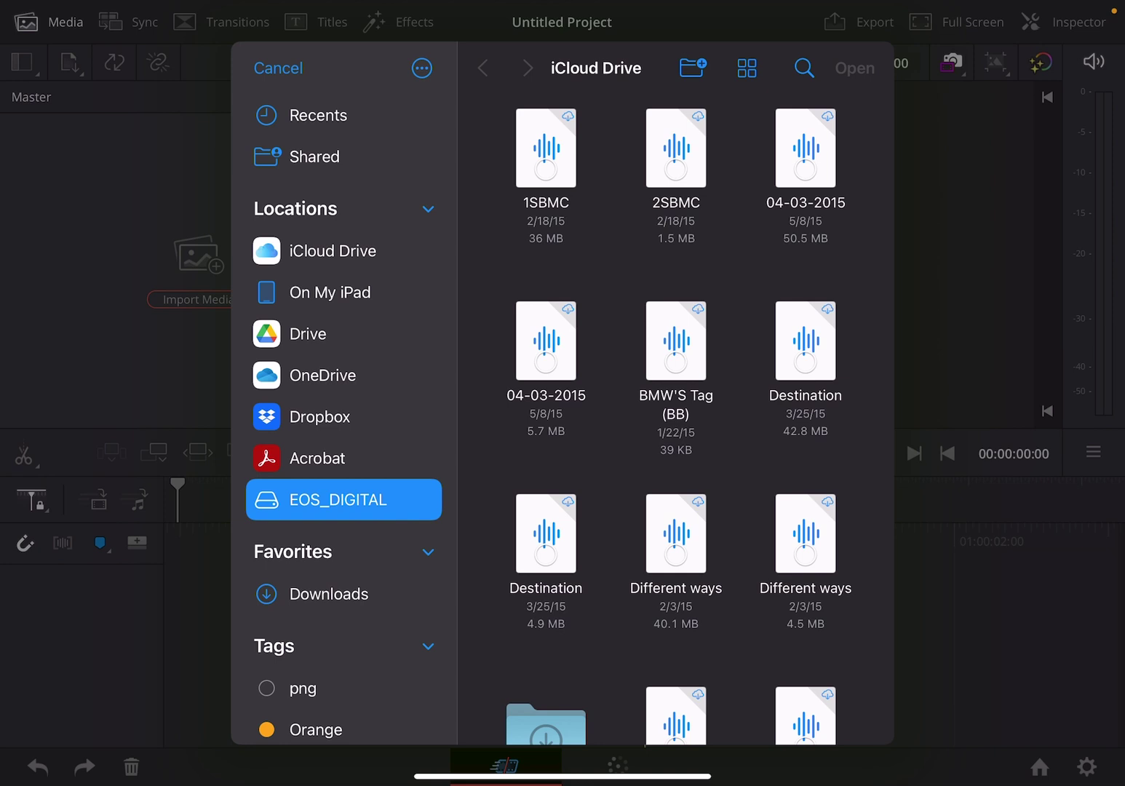
{"action": "left_click", "coordinate": [545, 167]}
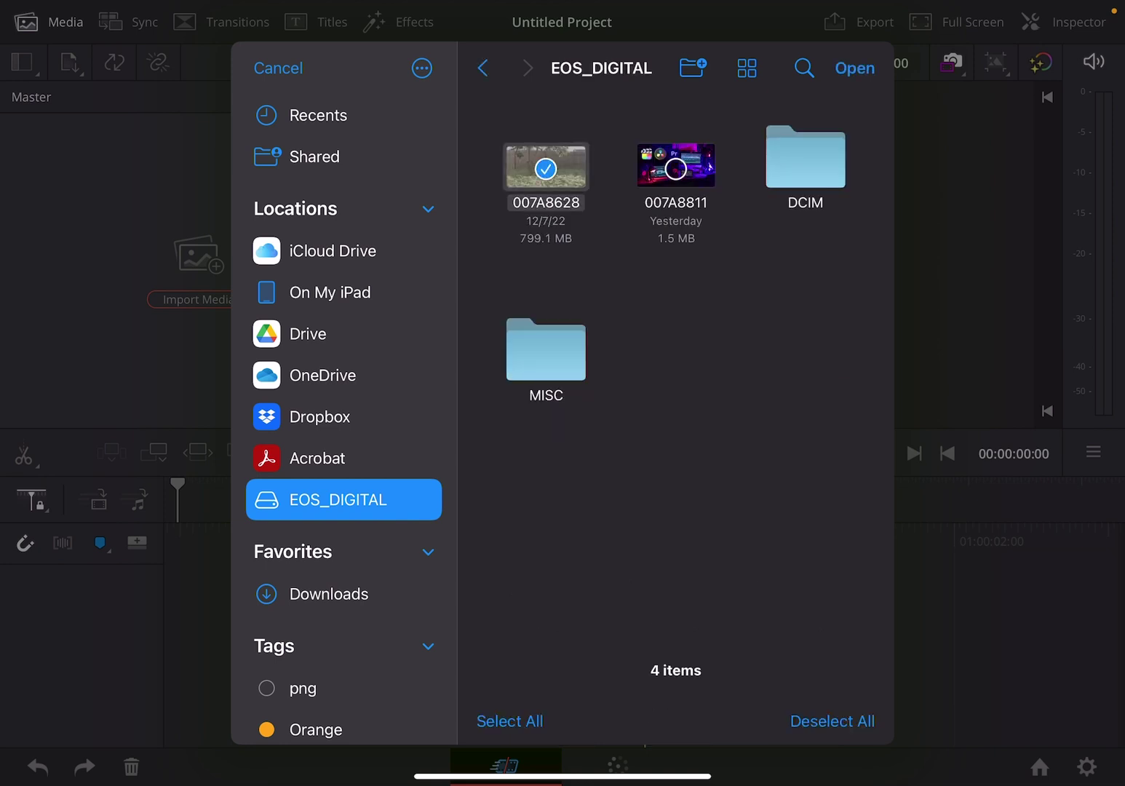
{"action": "left_click", "coordinate": [854, 68]}
{"action": "left_click", "coordinate": [854, 68]}
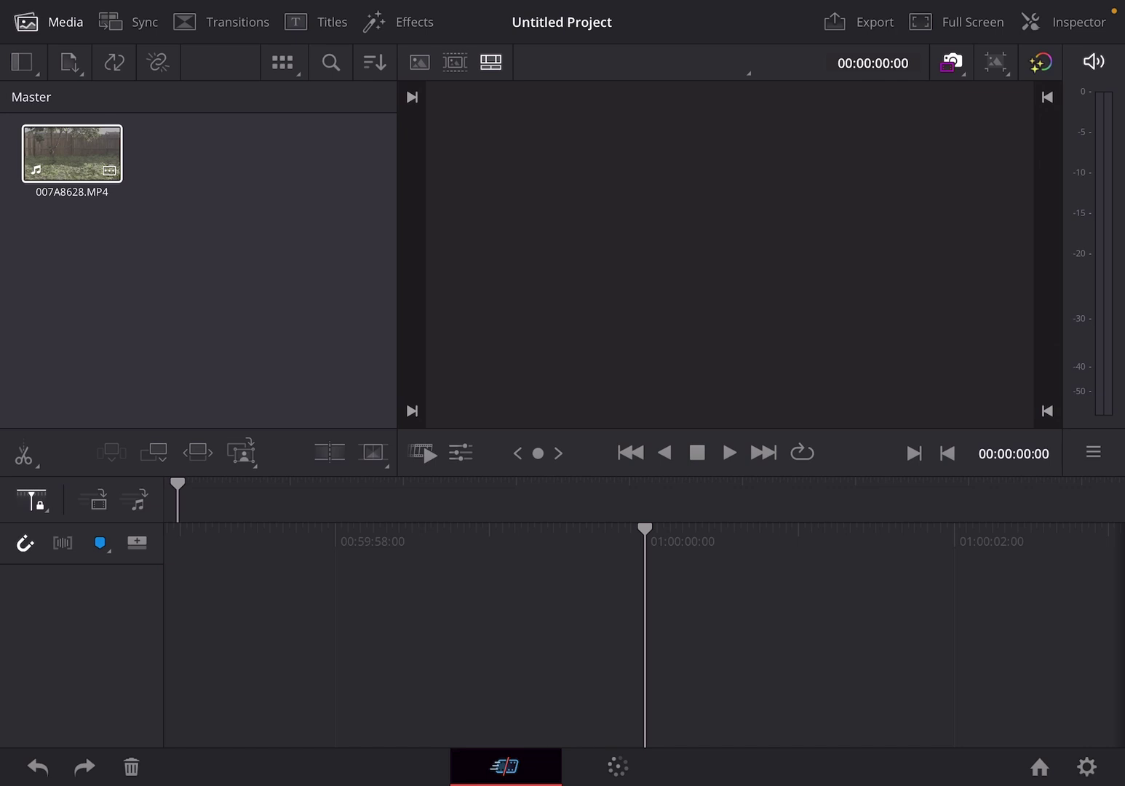
Drag clip 007A8628 onto a new Timeline 1 and bring up Project Settings.
{"action": "left_click_drag", "start_coordinate": [72, 152], "coordinate": [528, 575]}
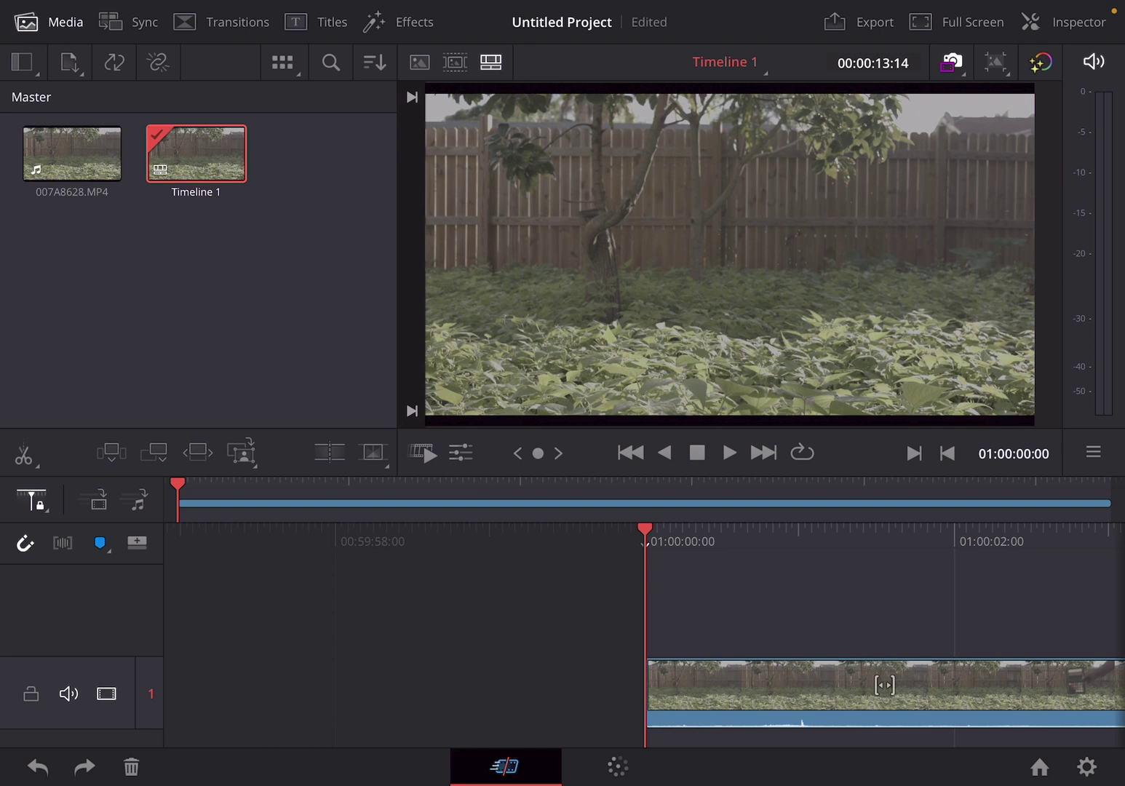
{"action": "left_click", "coordinate": [1086, 766]}
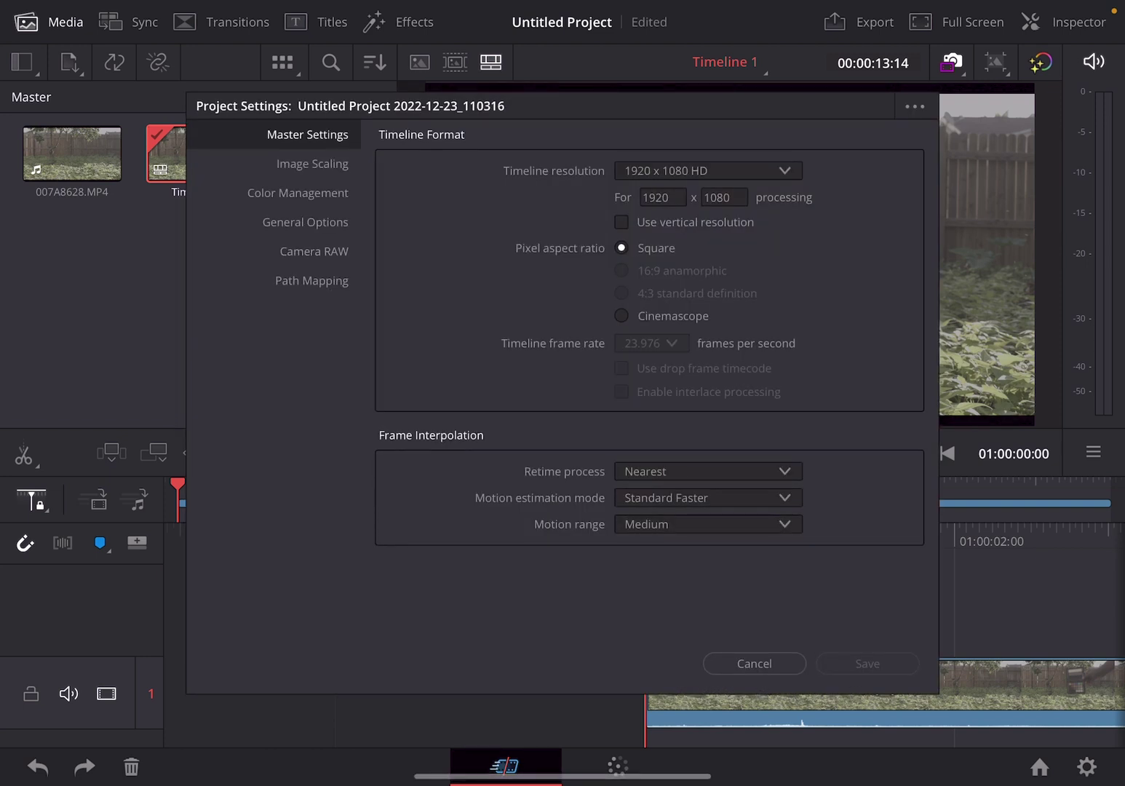
Set the timeline resolution to 2048 x 1080 DCI and save the project settings.
{"action": "left_click", "coordinate": [708, 170]}
{"action": "scroll", "coordinate": [707, 334], "scroll_direction": "down", "scroll_amount": 2}
{"action": "scroll", "coordinate": [707, 334], "scroll_direction": "down", "scroll_amount": 2}
{"action": "scroll", "coordinate": [708, 334], "scroll_direction": "down", "scroll_amount": 3}
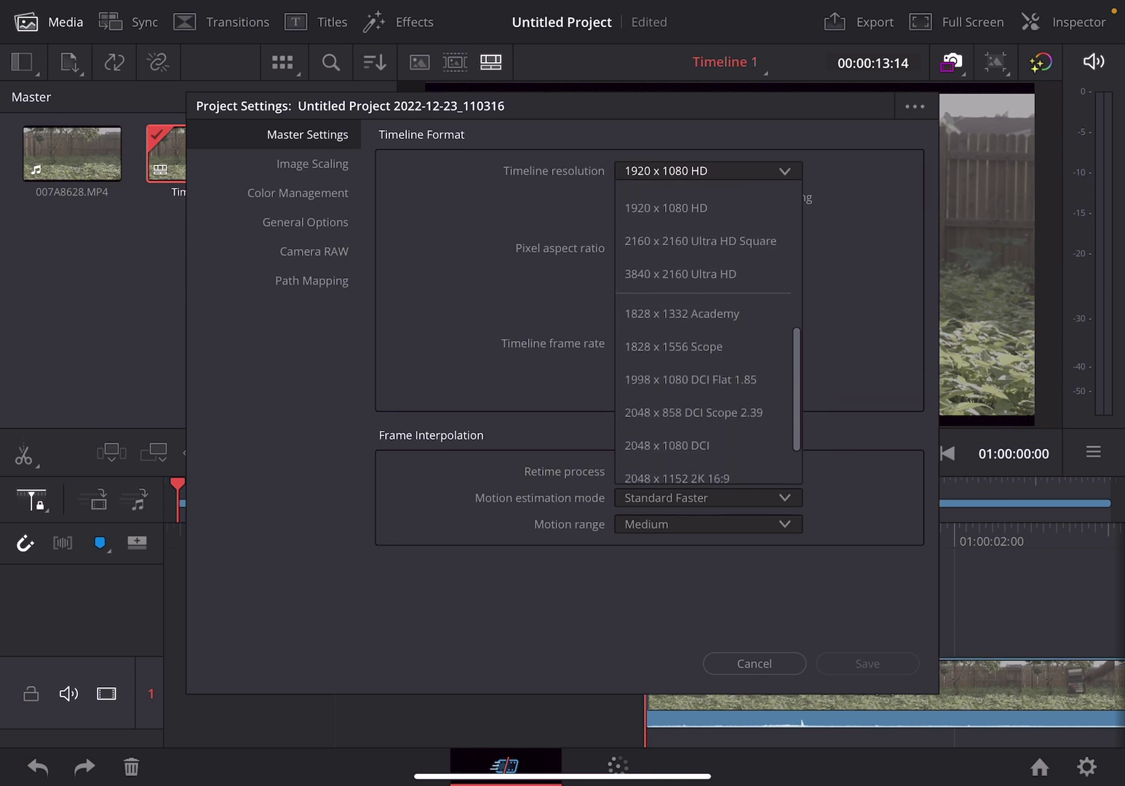
{"action": "scroll", "coordinate": [707, 334], "scroll_direction": "down", "scroll_amount": 2}
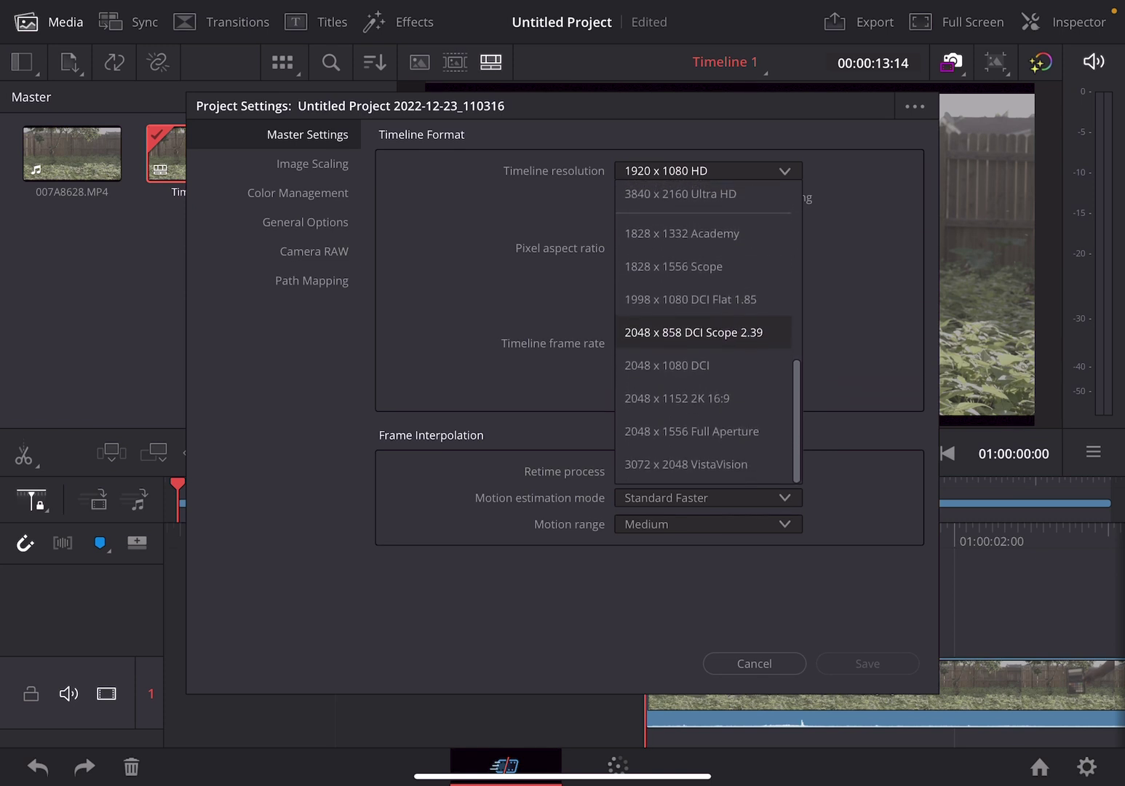
{"action": "scroll", "coordinate": [707, 334], "scroll_direction": "up", "scroll_amount": 2}
{"action": "scroll", "coordinate": [707, 334], "scroll_direction": "down", "scroll_amount": 2}
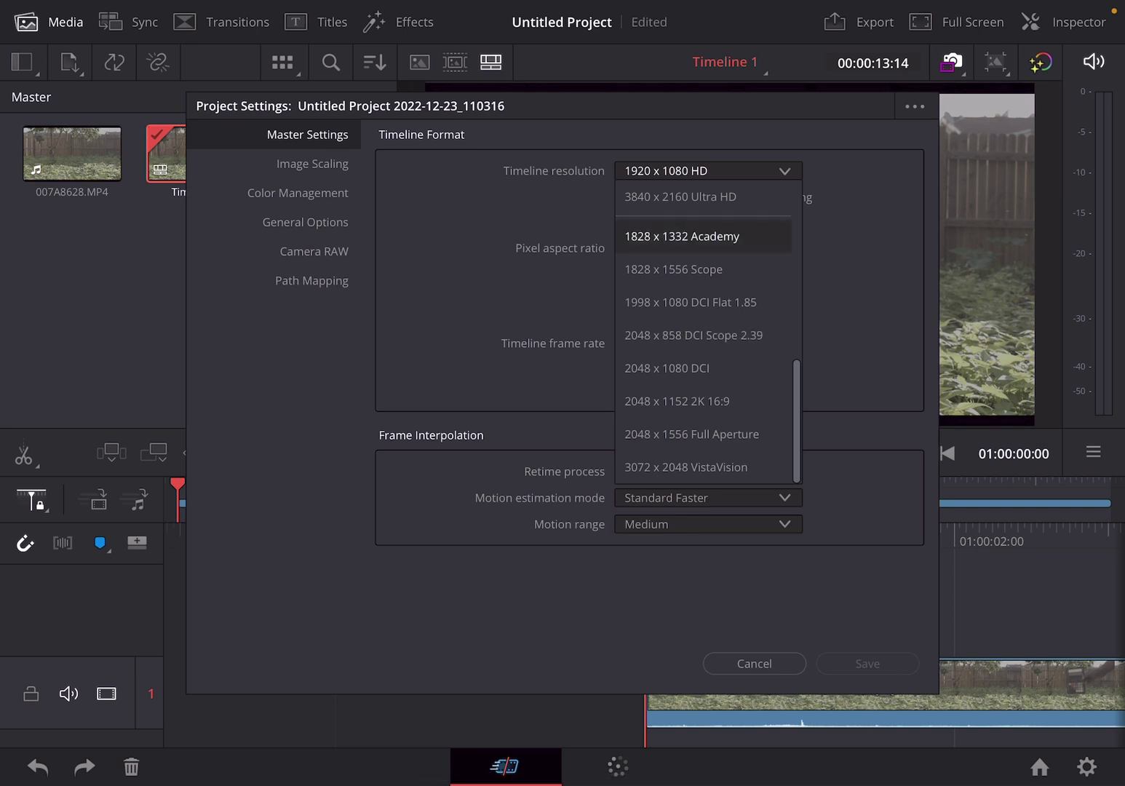
{"action": "scroll", "coordinate": [708, 334], "scroll_direction": "up", "scroll_amount": 5}
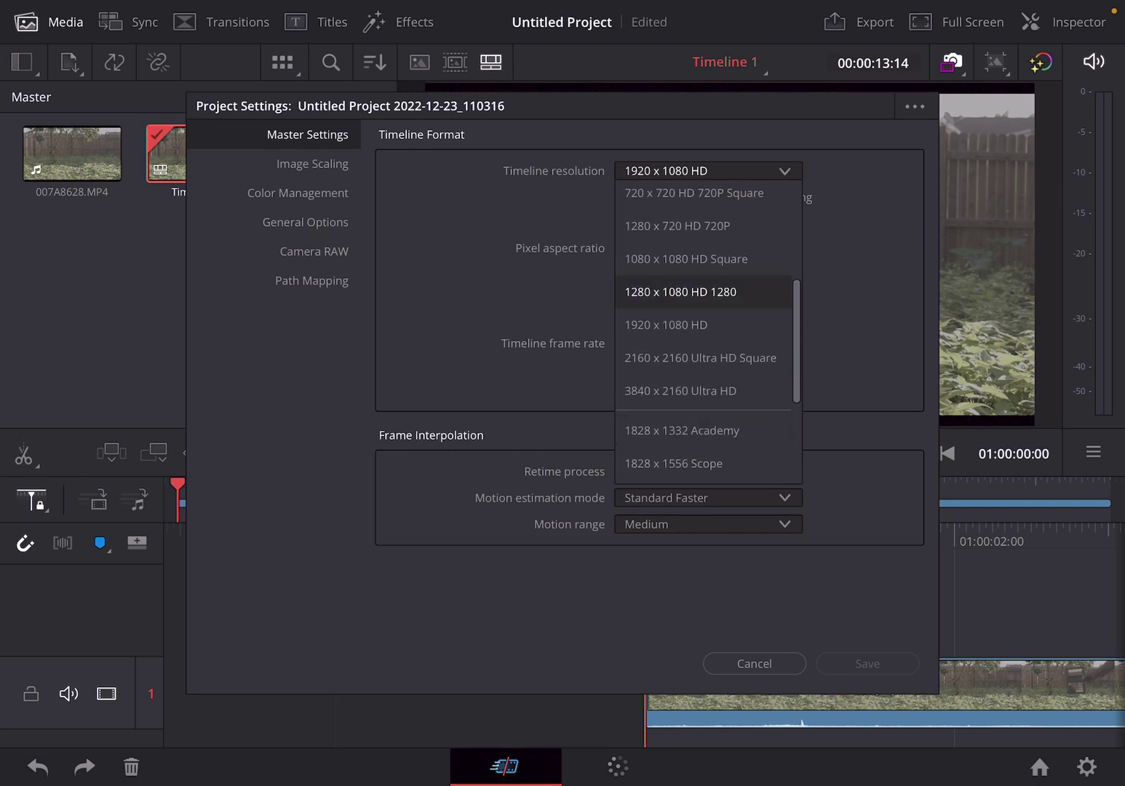
{"action": "left_click", "coordinate": [668, 299]}
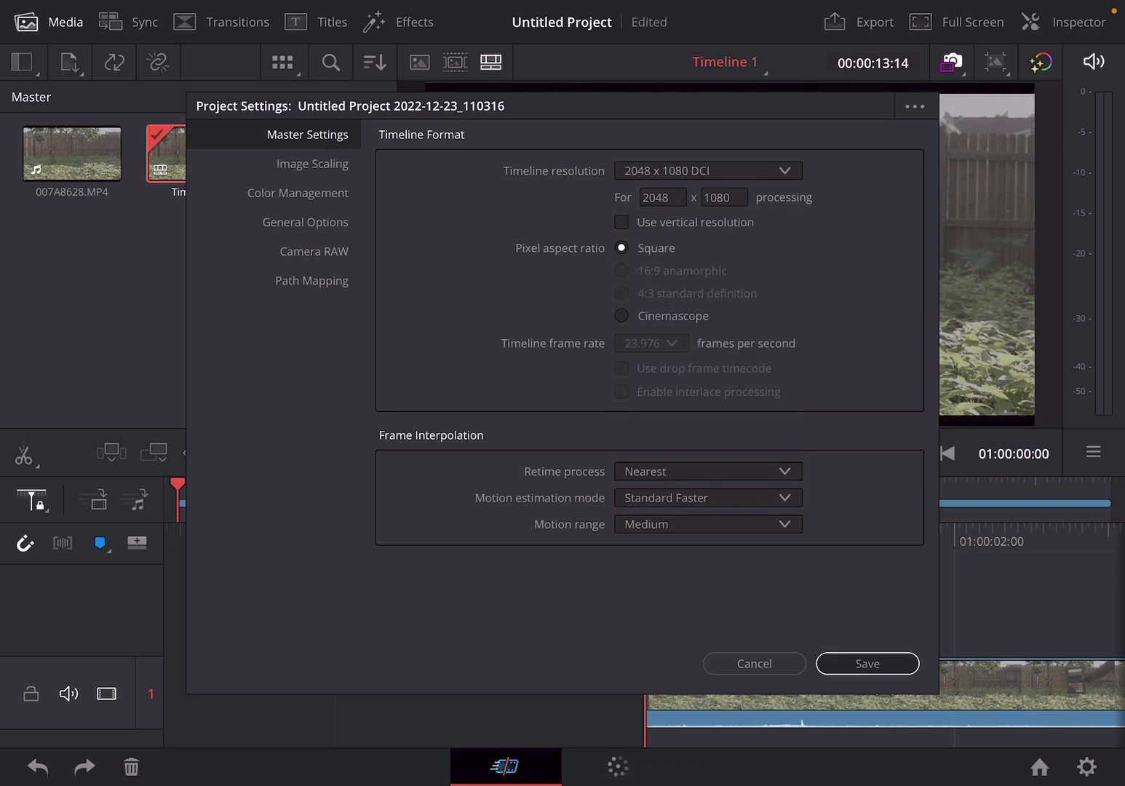
{"action": "left_click", "coordinate": [867, 662]}
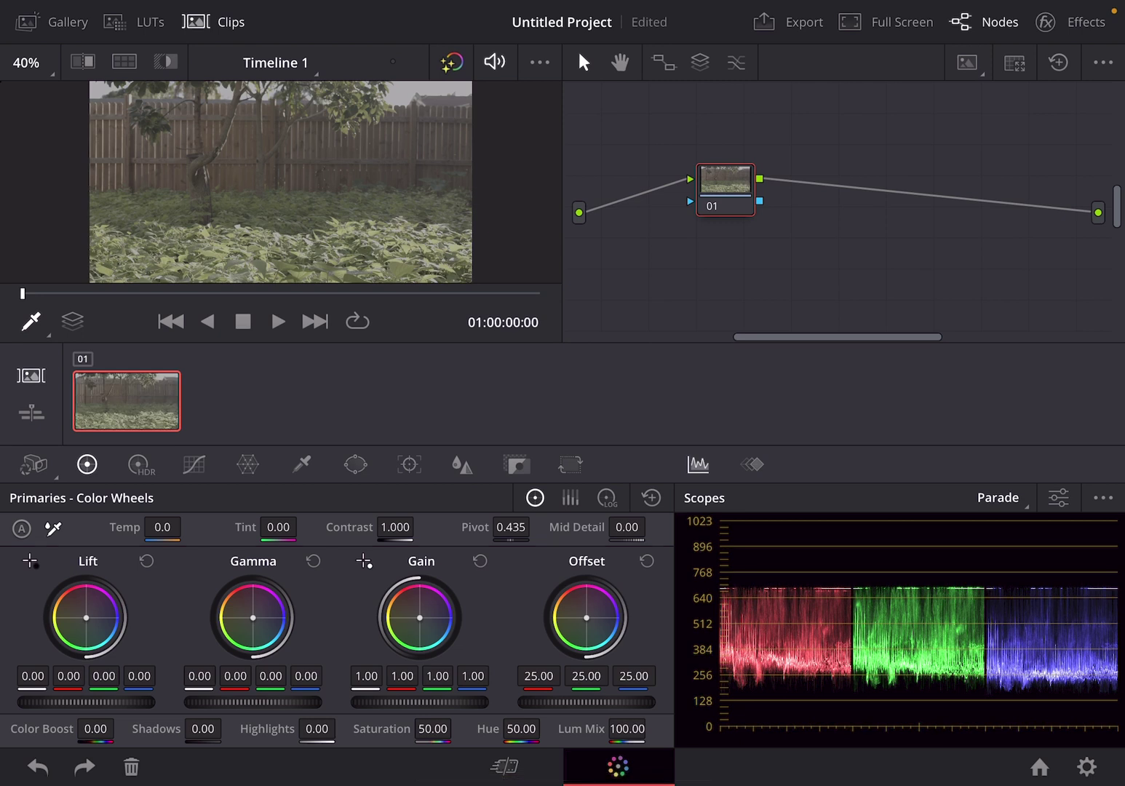
Nudge node 01 and rename the project from Untitled Project to 'Backyard'.
{"action": "mouse_move", "coordinate": [725, 180]}
{"action": "left_mouse_down"}
{"action": "mouse_move", "coordinate": [673, 158]}
{"action": "mouse_move", "coordinate": [711, 156]}
{"action": "mouse_move", "coordinate": [671, 149]}
{"action": "left_mouse_up"}
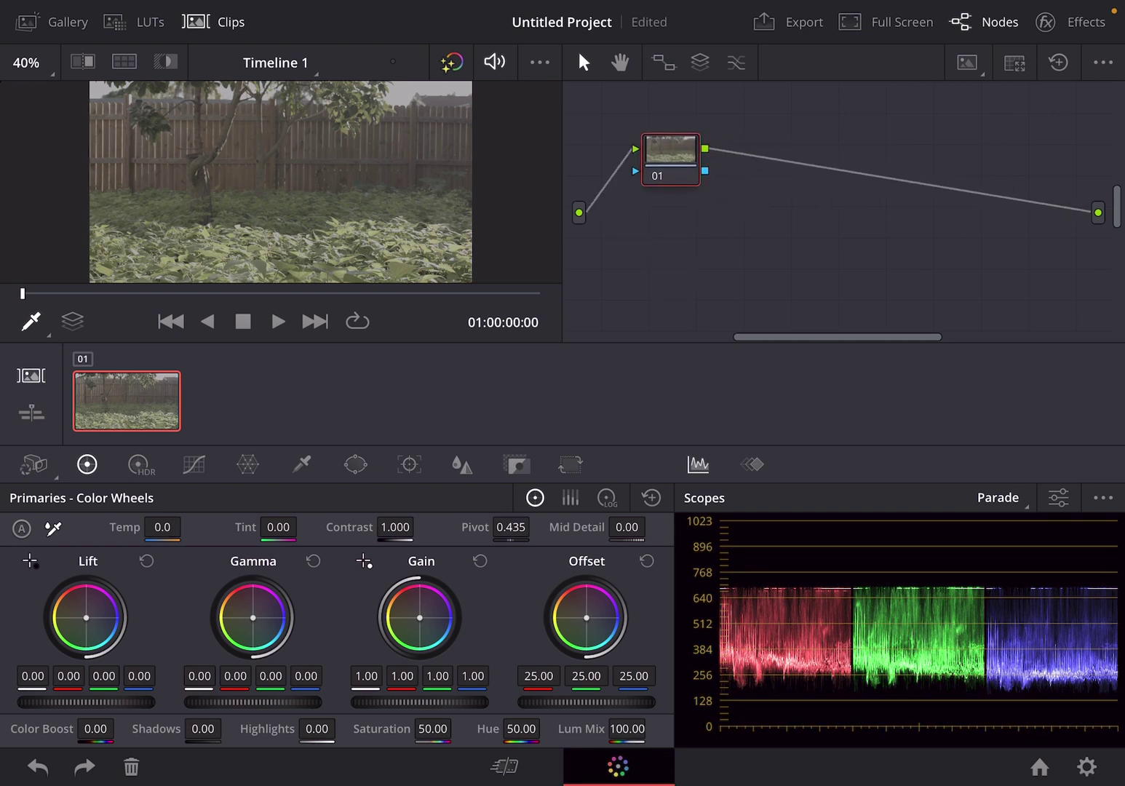
{"action": "double_click", "coordinate": [560, 22]}
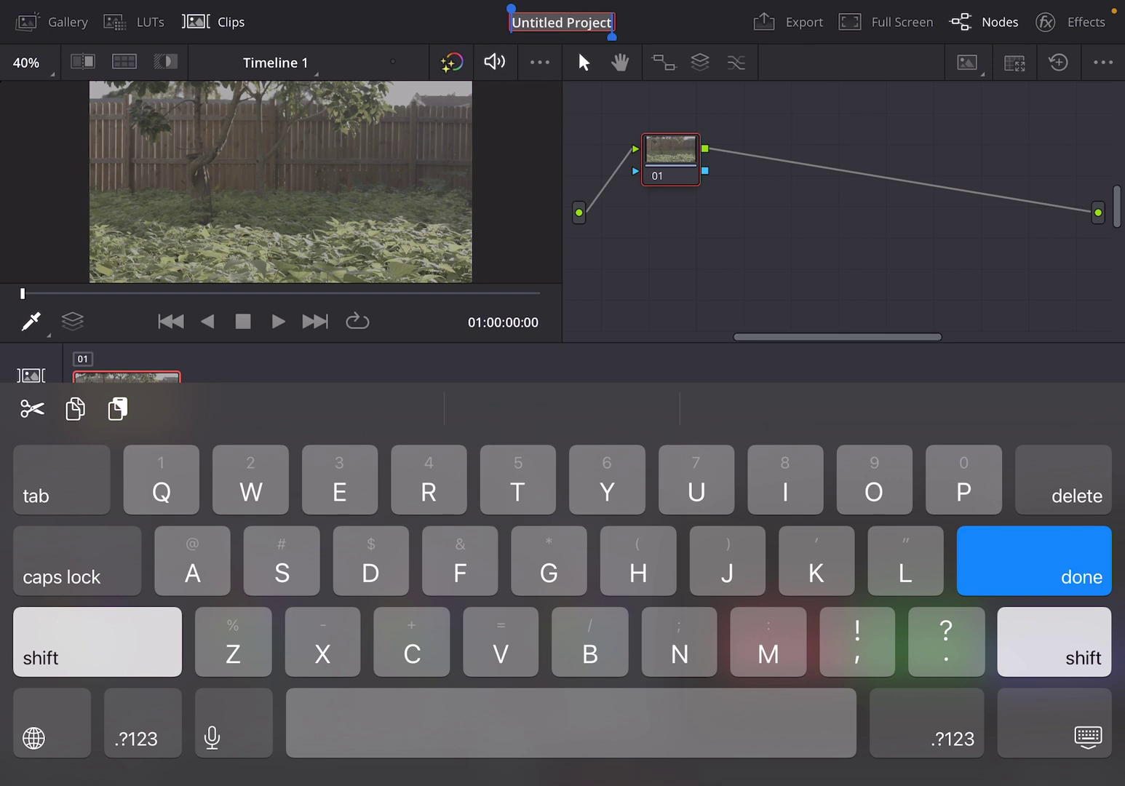
{"action": "key", "text": "BackSpace"}
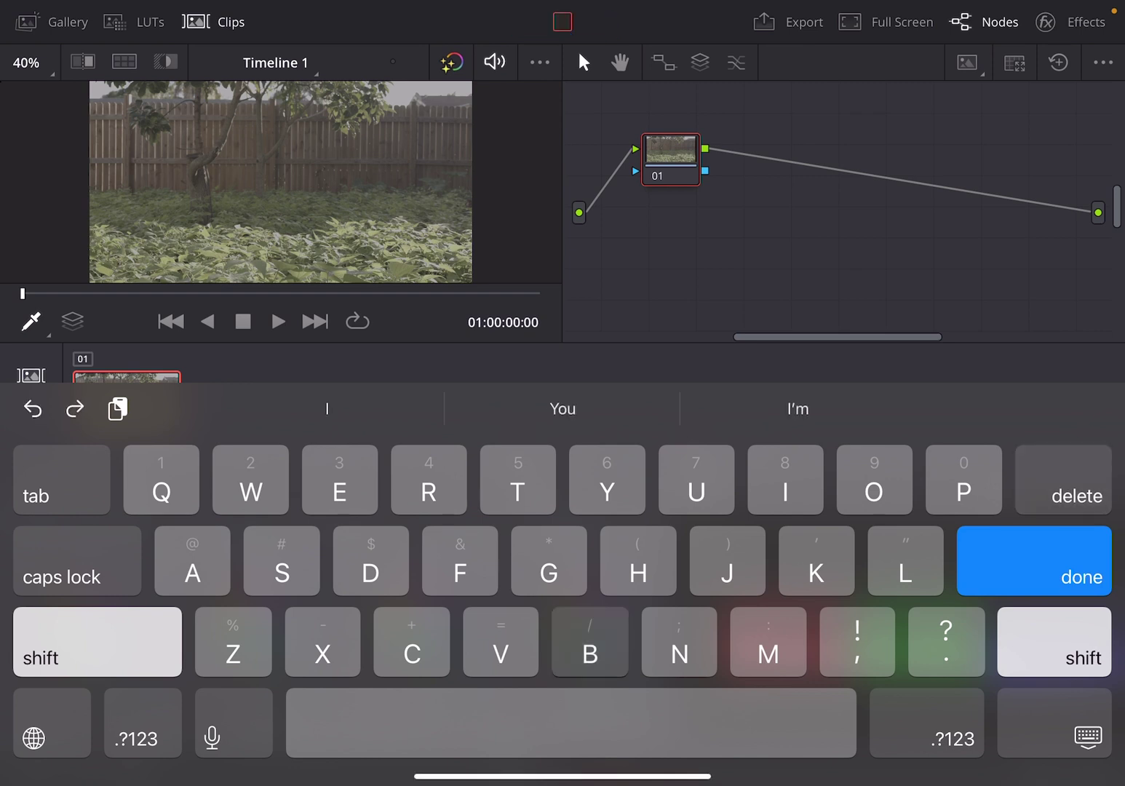
{"action": "type", "text": "Backyar"}
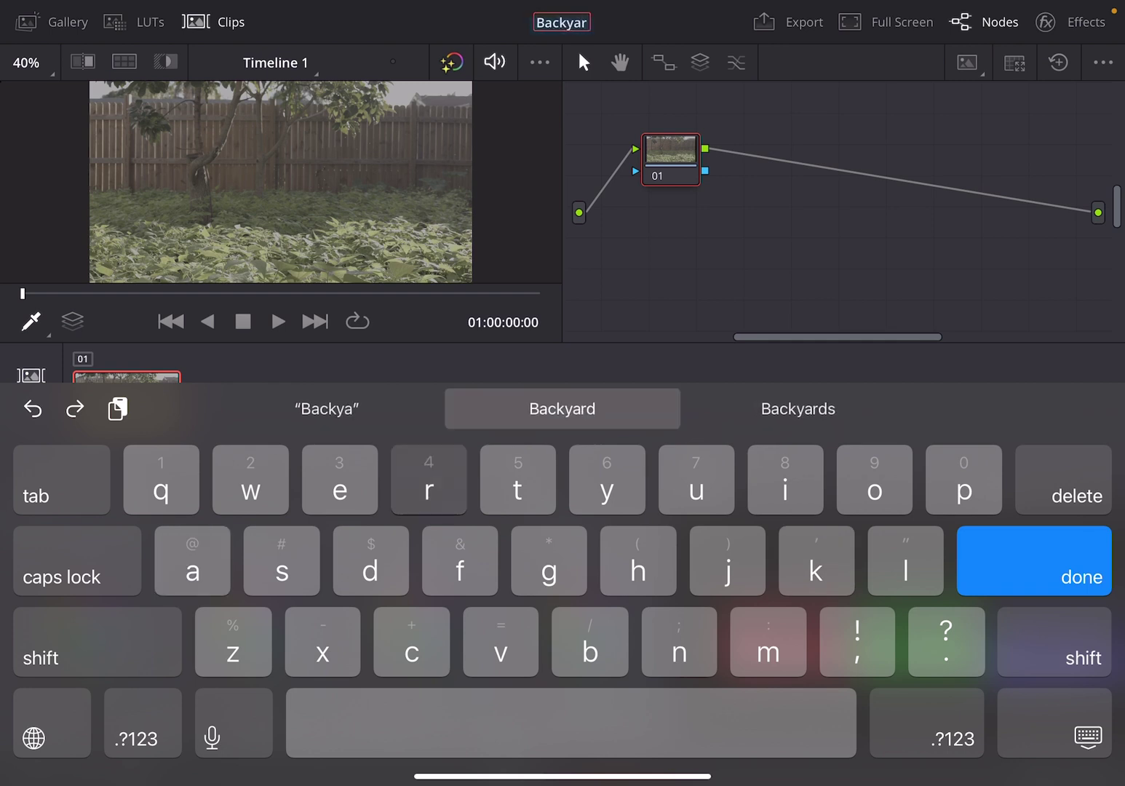
{"action": "type", "text": "d"}
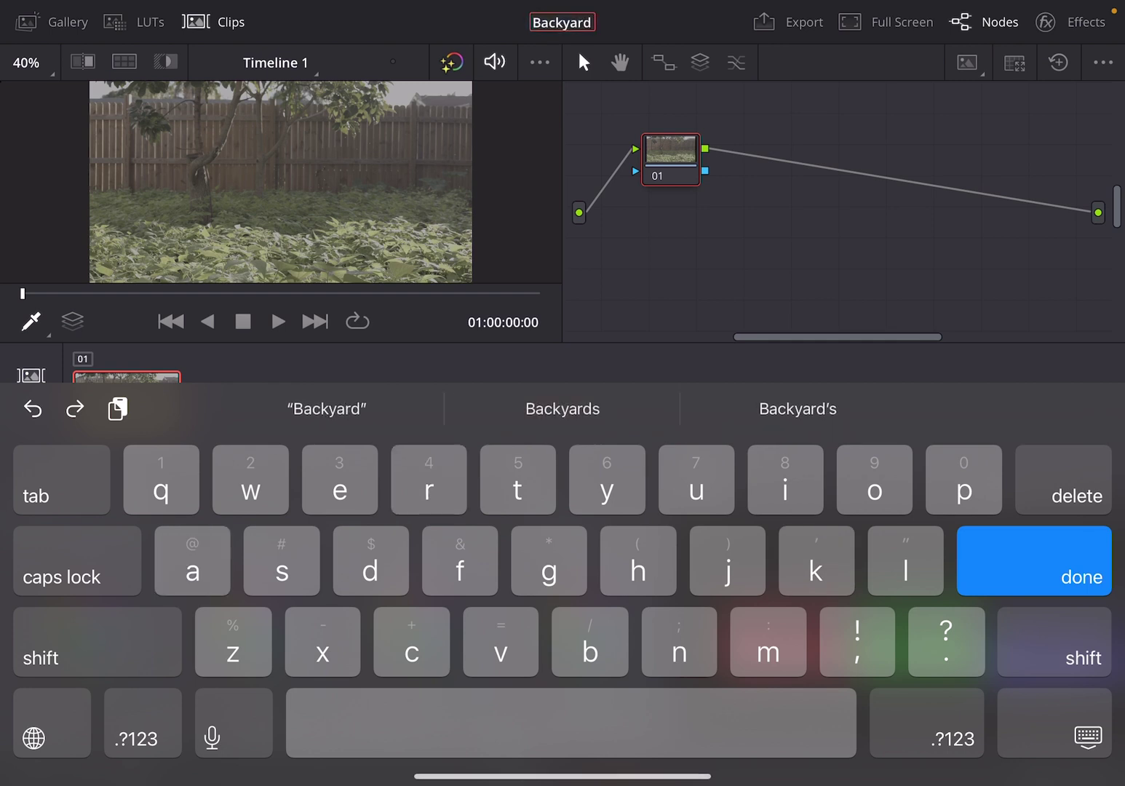
{"action": "left_click", "coordinate": [1086, 736]}
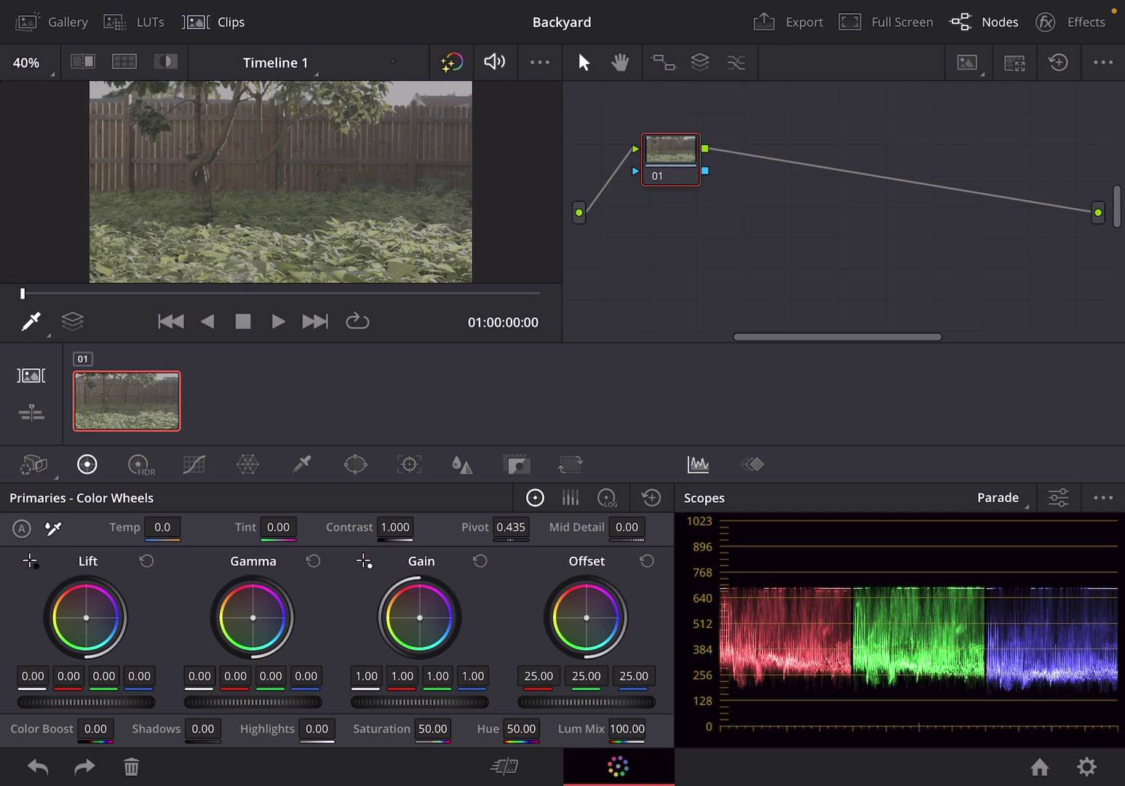
Hide the clip strip, widen the viewer, and play the clip to the color checker.
{"action": "left_click", "coordinate": [30, 375]}
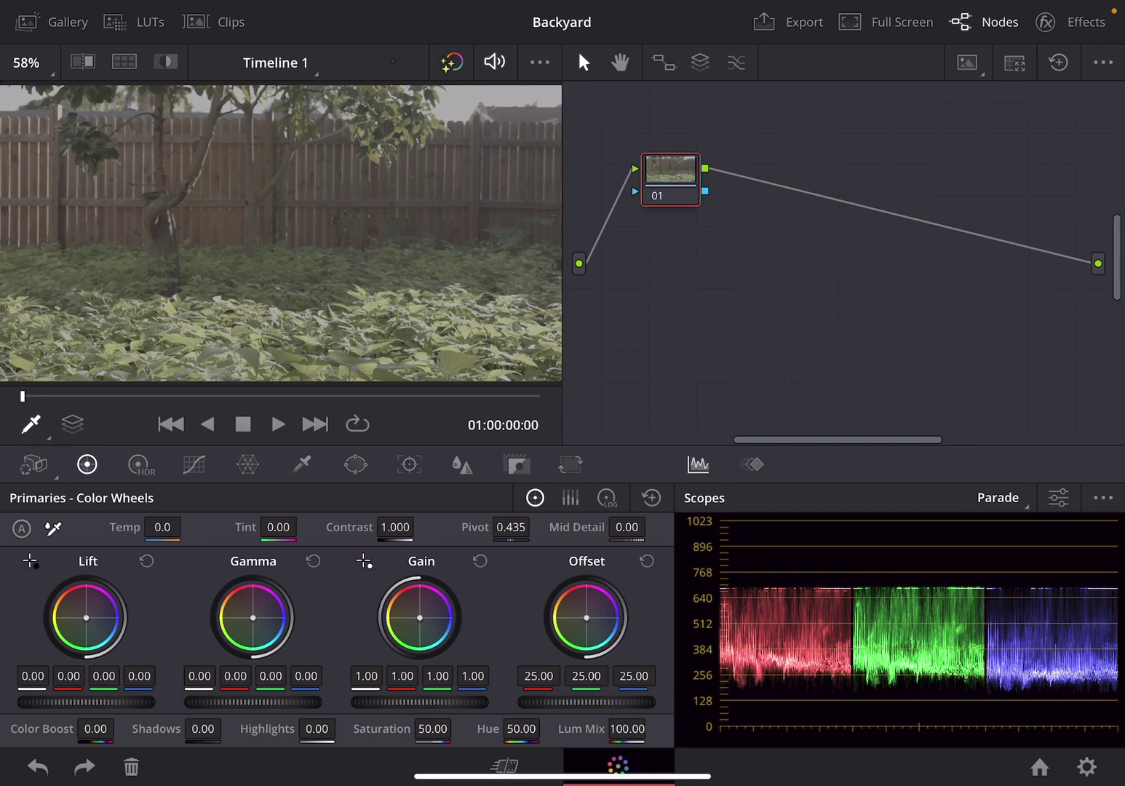
{"action": "left_click_drag", "start_coordinate": [562, 263], "coordinate": [716, 263]}
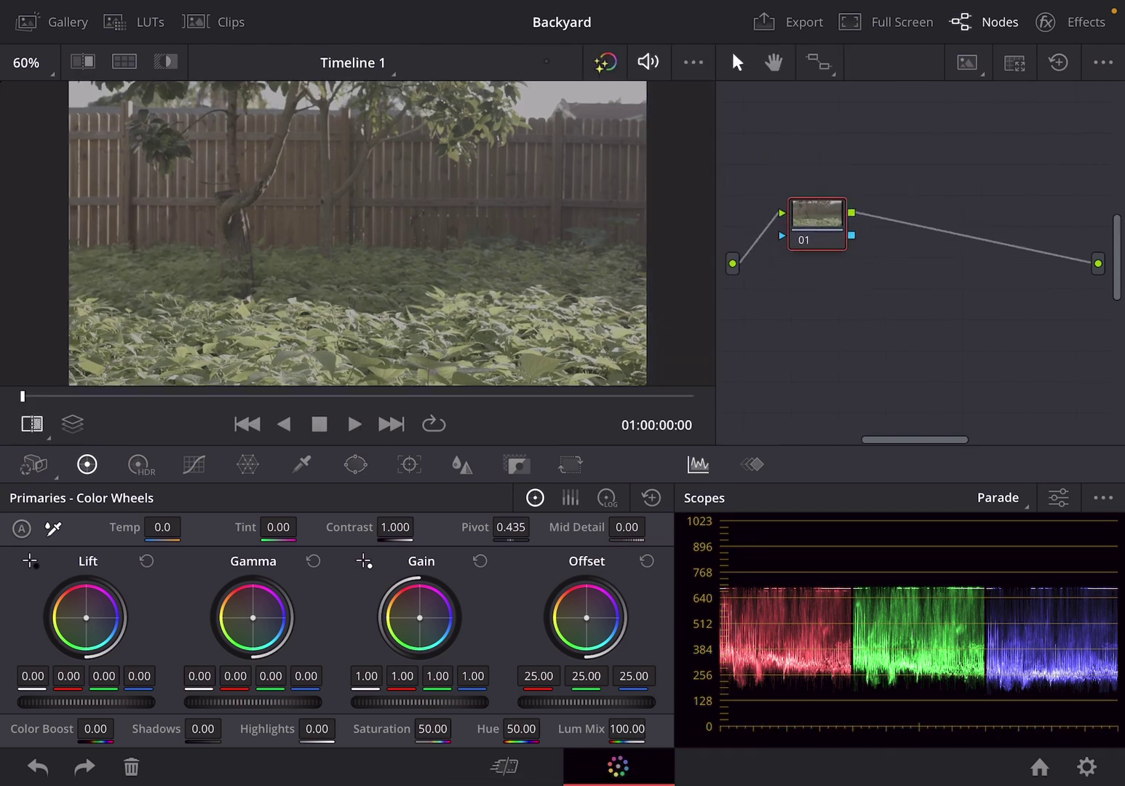
{"action": "left_click_drag", "start_coordinate": [816, 207], "coordinate": [815, 198]}
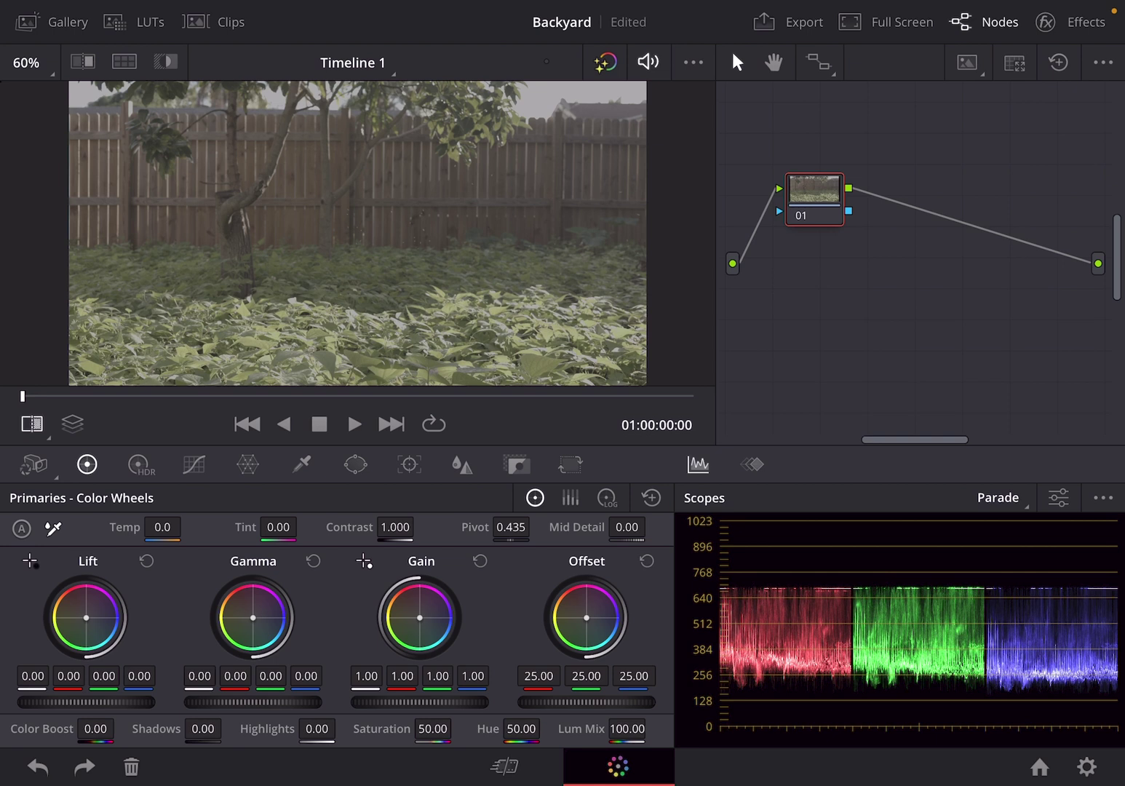
{"action": "key", "text": "space"}
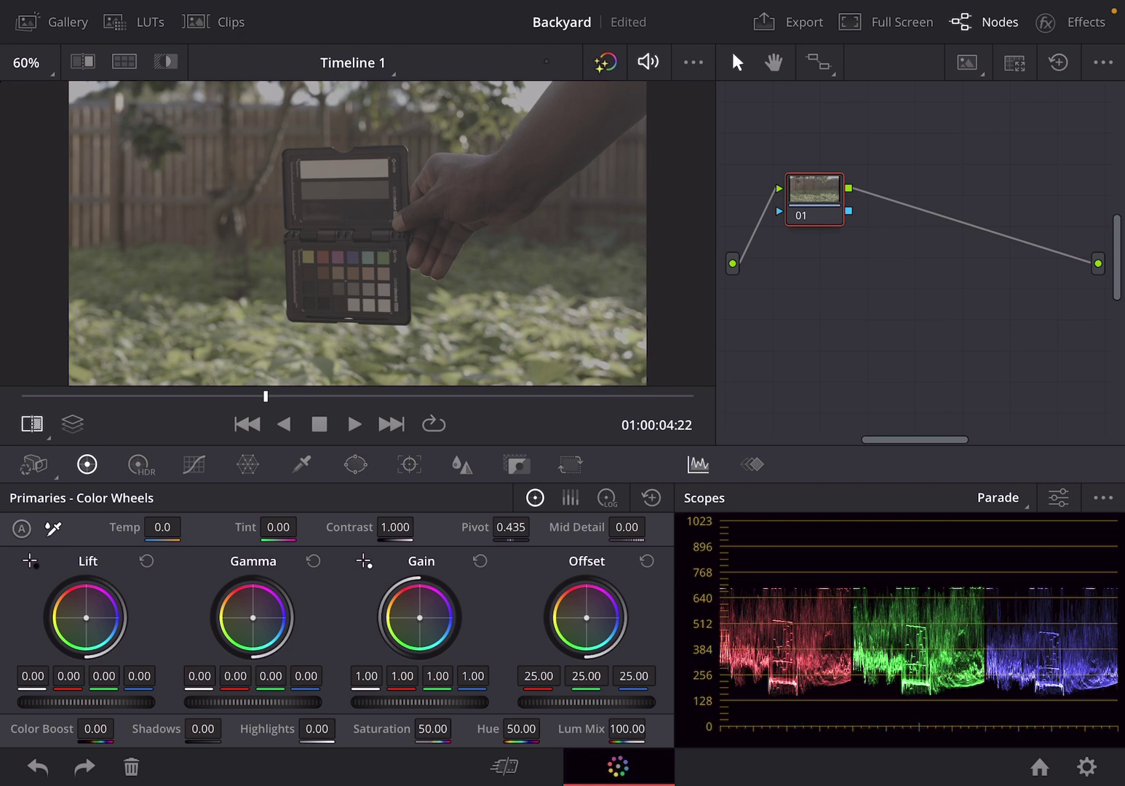
Apply Color Space Transform from the effects library to node 01 and widen the viewer.
{"action": "left_click", "coordinate": [1071, 21]}
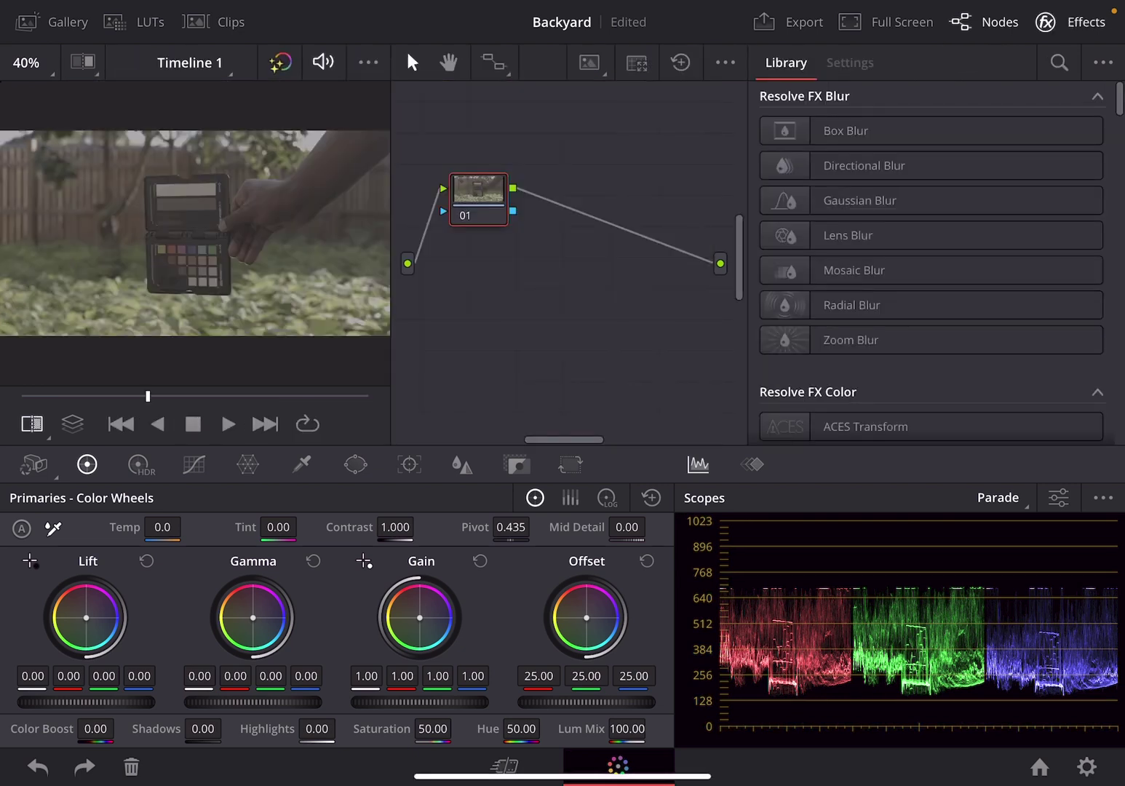
{"action": "scroll", "coordinate": [931, 352], "scroll_direction": "down", "scroll_amount": 3}
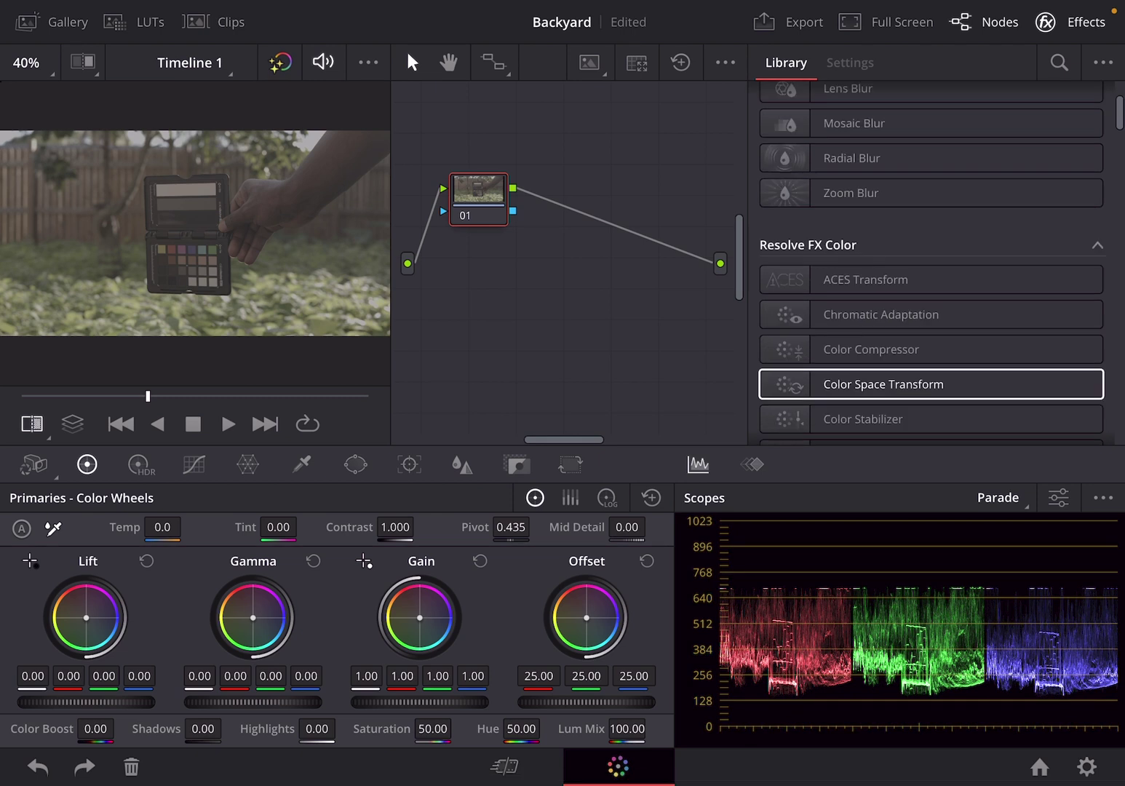
{"action": "left_click_drag", "start_coordinate": [883, 384], "coordinate": [479, 198]}
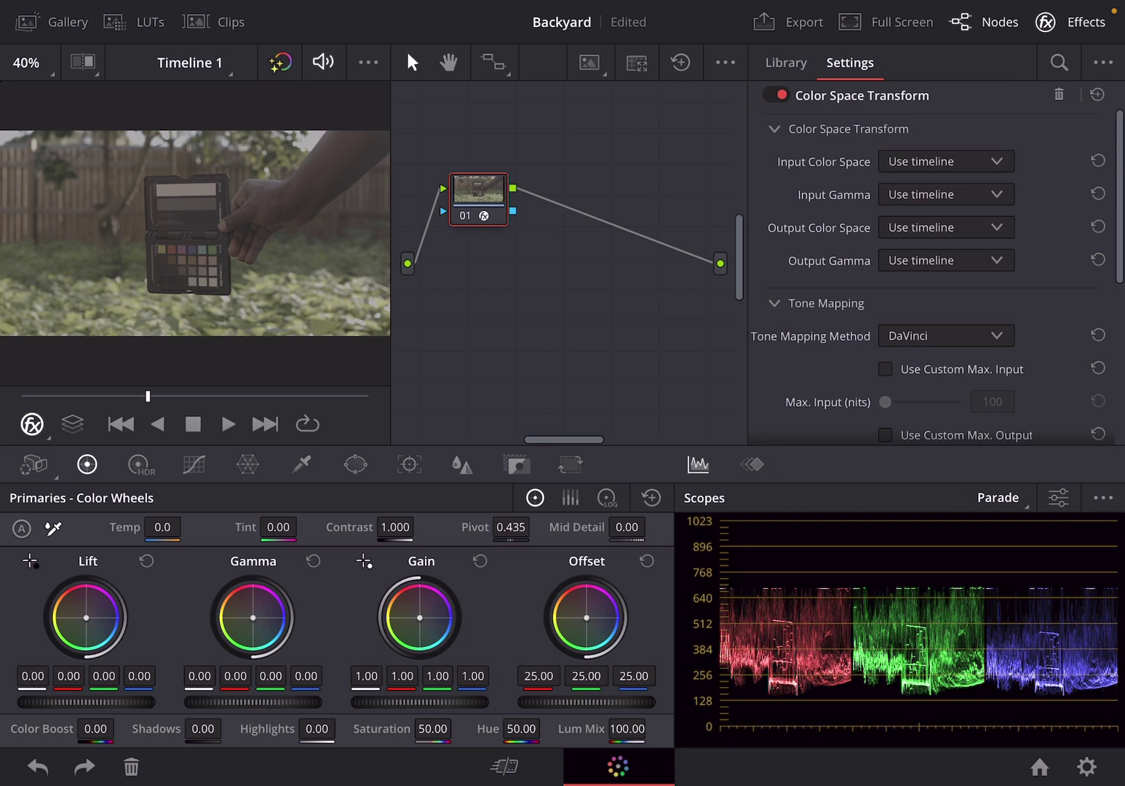
{"action": "left_click", "coordinate": [1070, 22]}
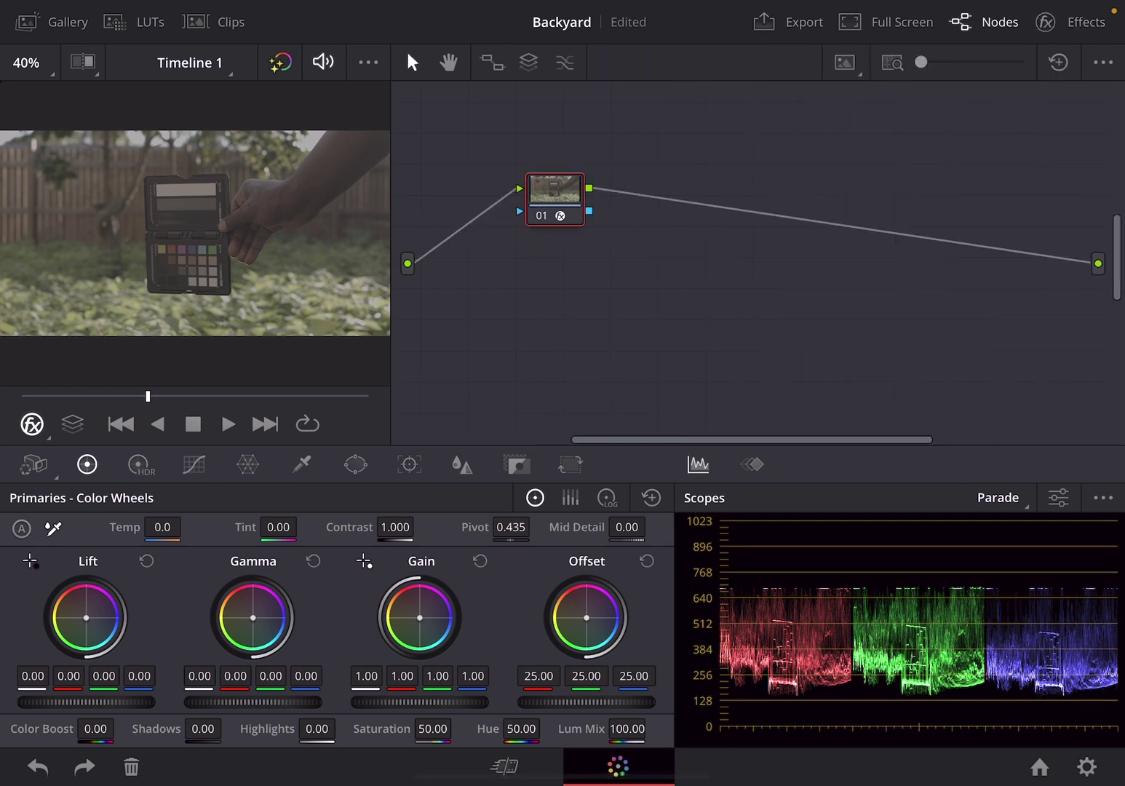
{"action": "left_click_drag", "start_coordinate": [391, 263], "coordinate": [565, 263]}
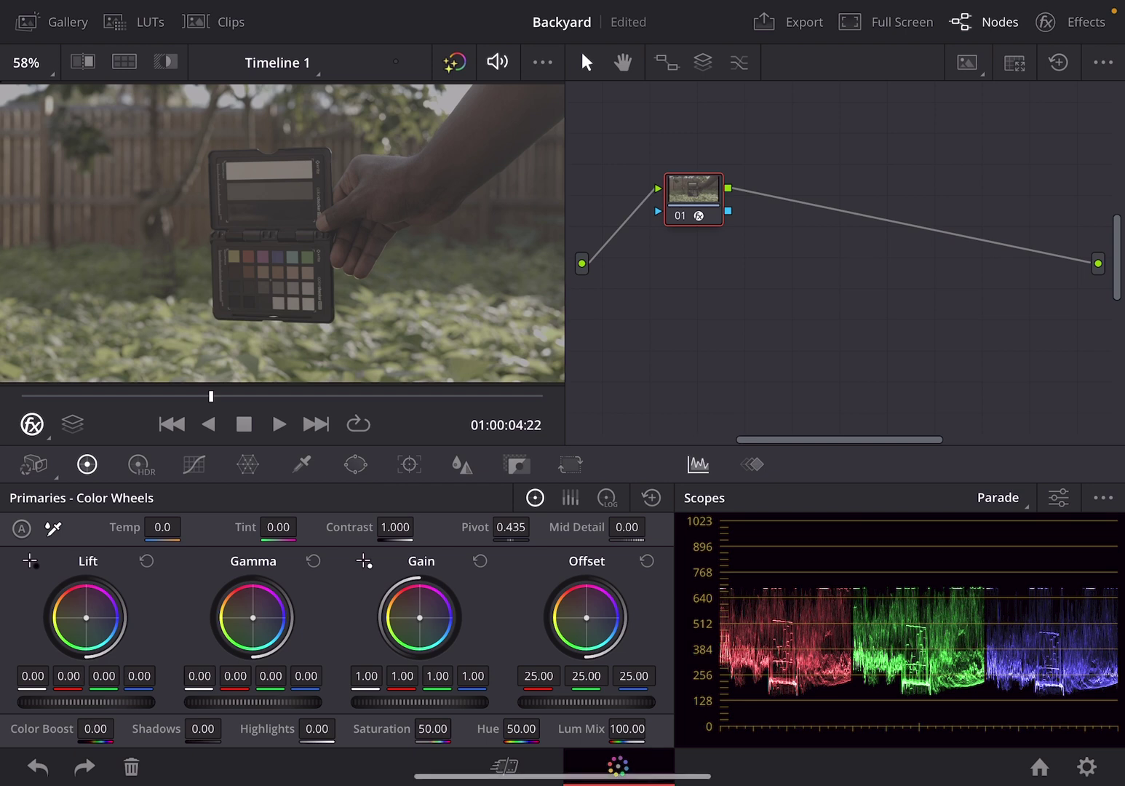
Review the Color Space Transform input colour space list, then open Project Settings.
{"action": "left_click", "coordinate": [1067, 22]}
{"action": "left_click", "coordinate": [945, 161]}
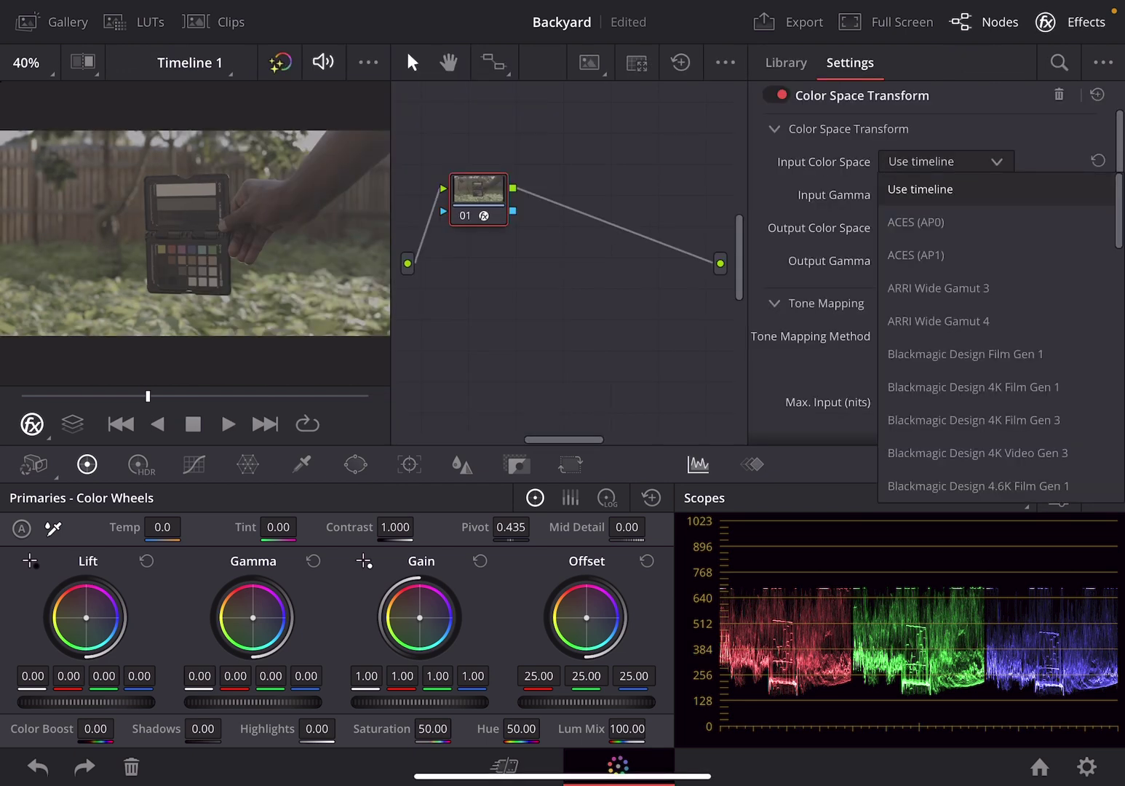
{"action": "scroll", "coordinate": [995, 334], "scroll_direction": "down", "scroll_amount": 5}
{"action": "scroll", "coordinate": [995, 334], "scroll_direction": "down", "scroll_amount": 5}
{"action": "scroll", "coordinate": [995, 335], "scroll_direction": "down", "scroll_amount": 5}
{"action": "scroll", "coordinate": [996, 334], "scroll_direction": "down", "scroll_amount": 1}
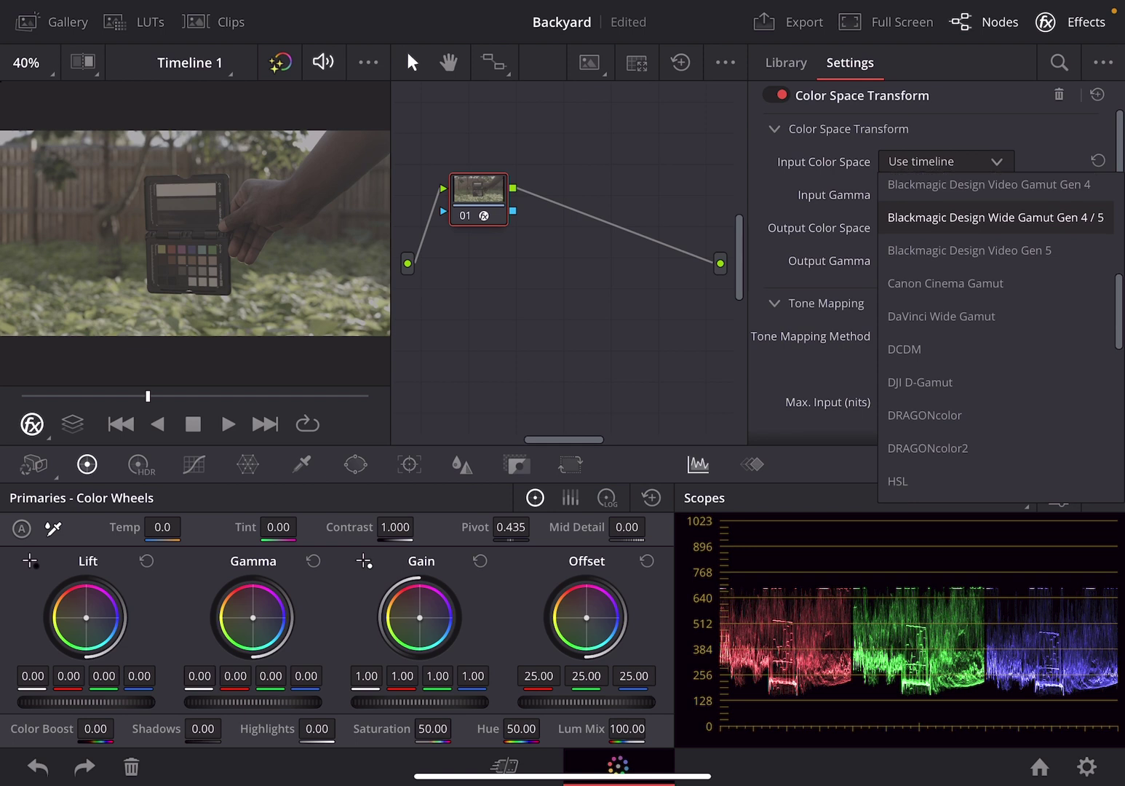
{"action": "left_click", "coordinate": [1067, 22]}
{"action": "left_click", "coordinate": [1086, 766]}
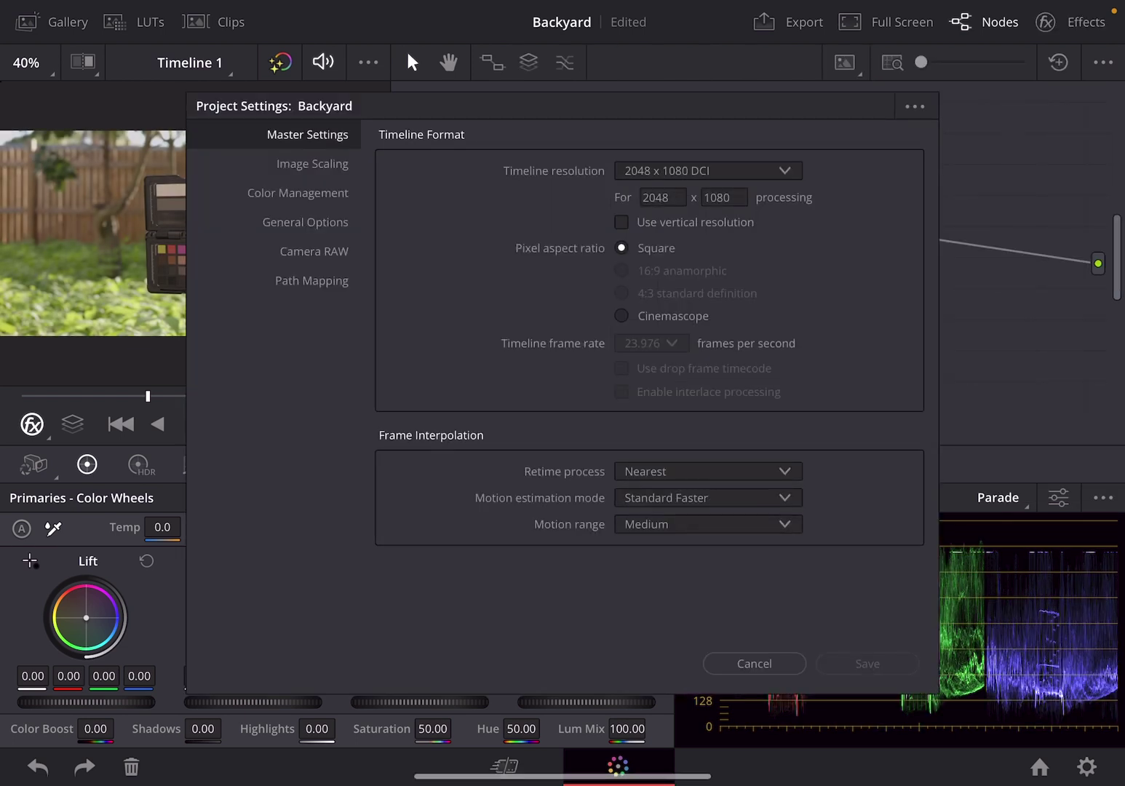
Choose Rec.709 Gamma 2.4 as the output colour space under Color Management.
{"action": "left_click", "coordinate": [299, 192]}
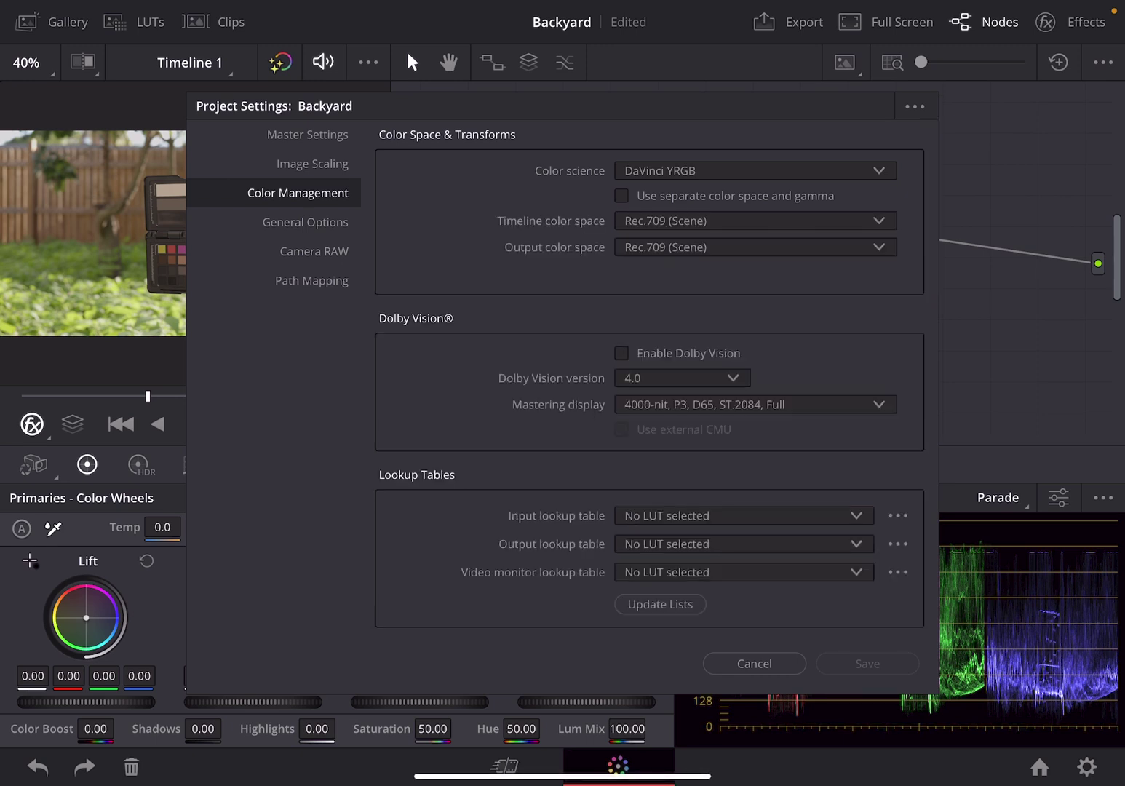
{"action": "left_click", "coordinate": [665, 248]}
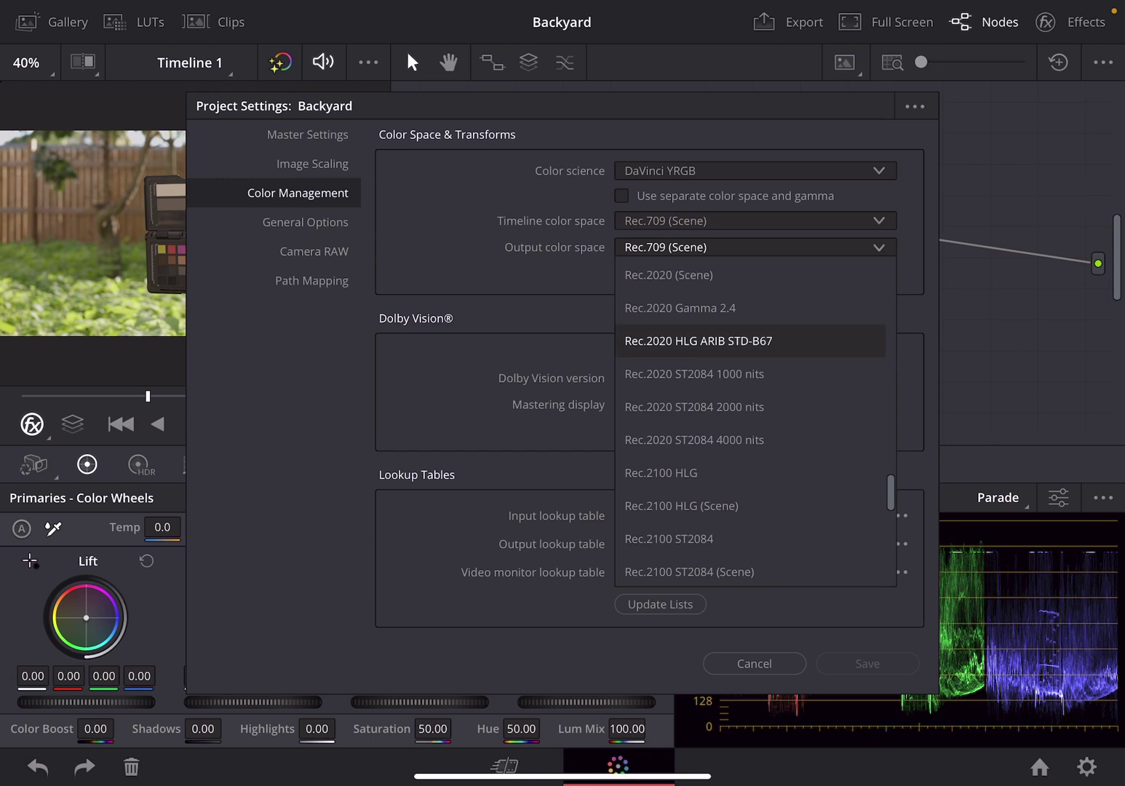
{"action": "scroll", "coordinate": [756, 421], "scroll_direction": "down", "scroll_amount": 8}
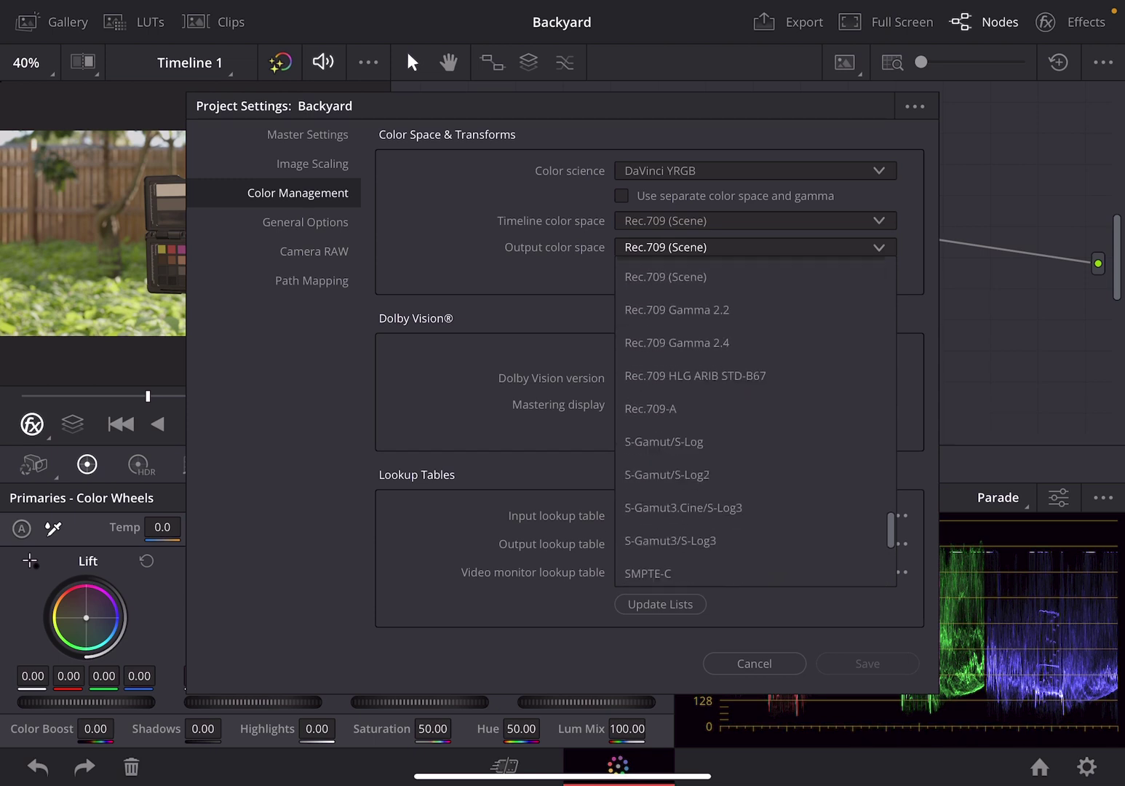
{"action": "scroll", "coordinate": [756, 421], "scroll_direction": "down", "scroll_amount": 2}
{"action": "scroll", "coordinate": [756, 421], "scroll_direction": "down", "scroll_amount": 3}
{"action": "scroll", "coordinate": [756, 422], "scroll_direction": "down", "scroll_amount": 5}
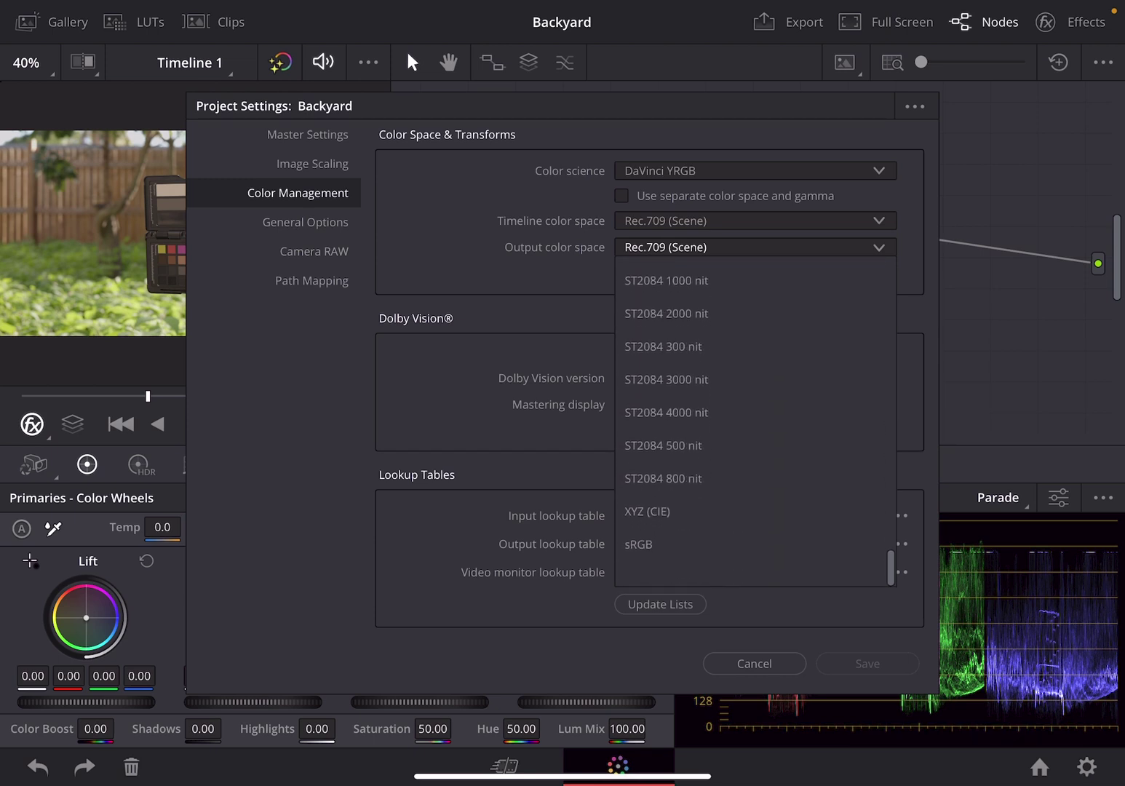
{"action": "scroll", "coordinate": [756, 421], "scroll_direction": "up", "scroll_amount": 5}
{"action": "scroll", "coordinate": [756, 422], "scroll_direction": "up", "scroll_amount": 10}
{"action": "scroll", "coordinate": [756, 422], "scroll_direction": "up", "scroll_amount": 10}
{"action": "scroll", "coordinate": [756, 422], "scroll_direction": "up", "scroll_amount": 8}
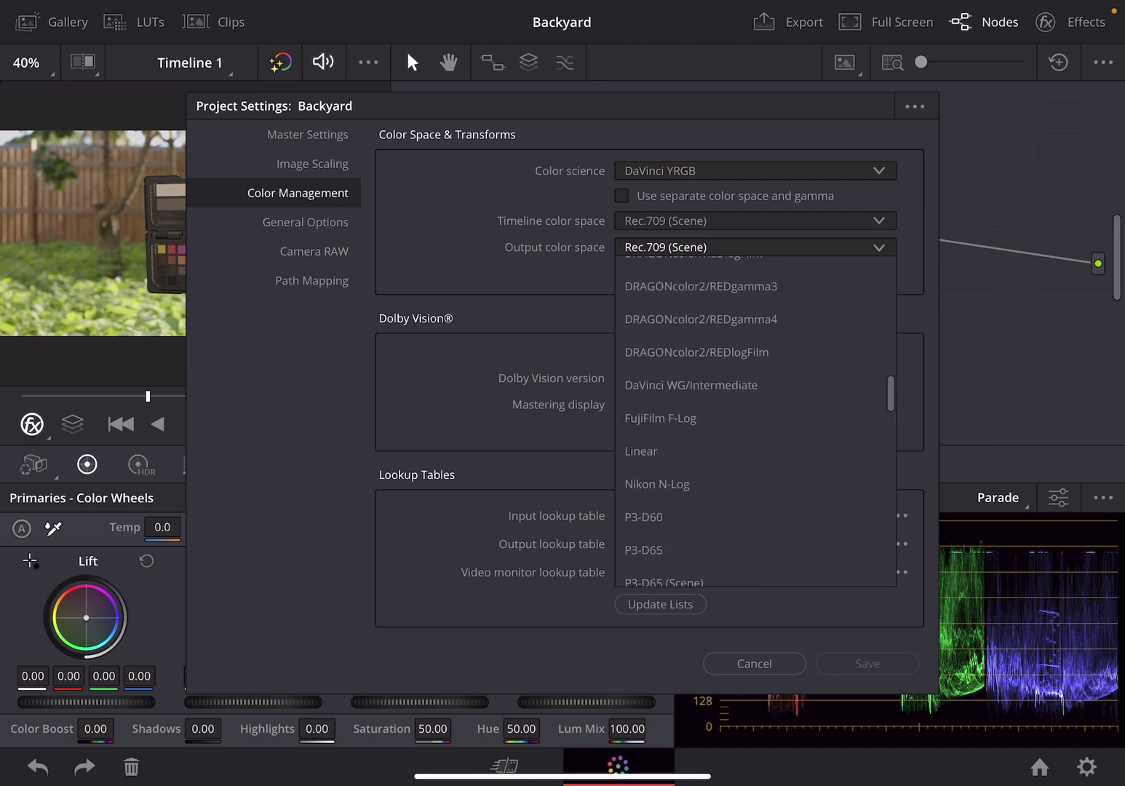
{"action": "scroll", "coordinate": [756, 440], "scroll_direction": "up", "scroll_amount": 10}
{"action": "scroll", "coordinate": [756, 439], "scroll_direction": "up", "scroll_amount": 5}
{"action": "scroll", "coordinate": [756, 439], "scroll_direction": "down", "scroll_amount": 4}
{"action": "scroll", "coordinate": [756, 439], "scroll_direction": "down", "scroll_amount": 3}
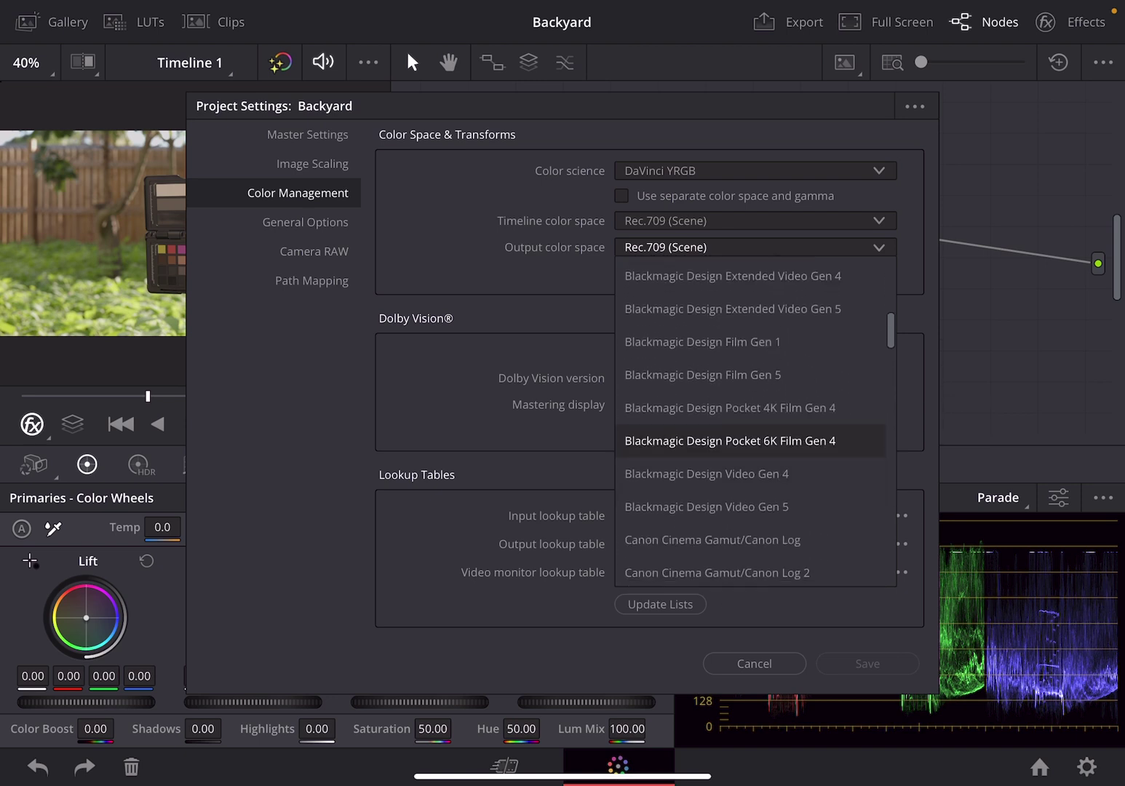
{"action": "scroll", "coordinate": [756, 422], "scroll_direction": "down", "scroll_amount": 5}
{"action": "scroll", "coordinate": [756, 422], "scroll_direction": "down", "scroll_amount": 3}
{"action": "scroll", "coordinate": [756, 422], "scroll_direction": "down", "scroll_amount": 3}
{"action": "scroll", "coordinate": [756, 422], "scroll_direction": "down", "scroll_amount": 3}
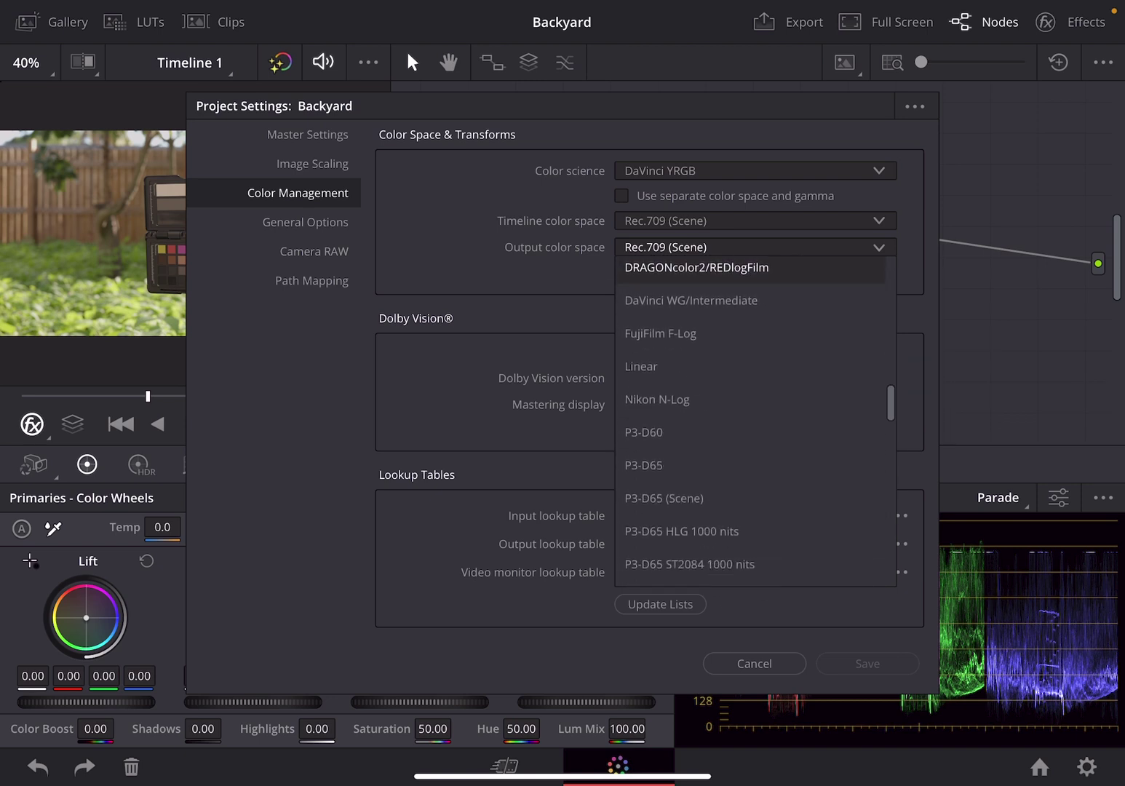
{"action": "scroll", "coordinate": [755, 422], "scroll_direction": "down", "scroll_amount": 3}
{"action": "scroll", "coordinate": [756, 422], "scroll_direction": "down", "scroll_amount": 5}
{"action": "scroll", "coordinate": [756, 421], "scroll_direction": "down", "scroll_amount": 3}
{"action": "scroll", "coordinate": [755, 422], "scroll_direction": "down", "scroll_amount": 3}
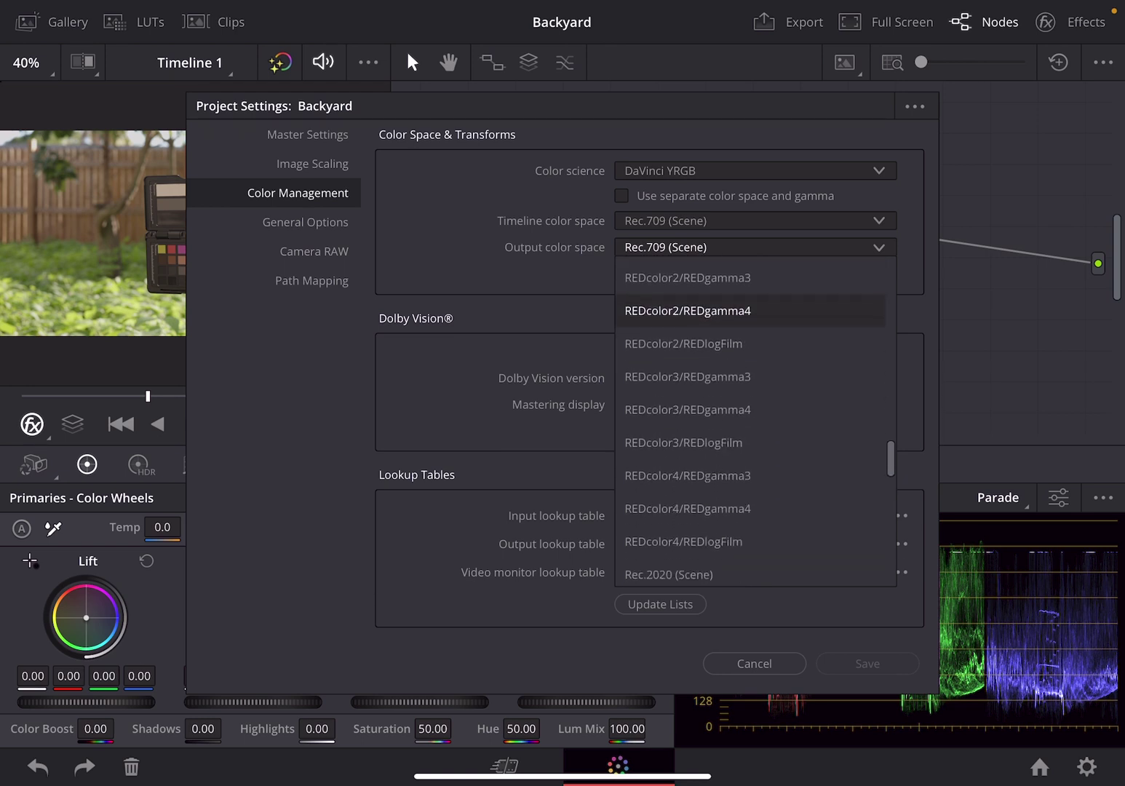
{"action": "scroll", "coordinate": [755, 422], "scroll_direction": "down", "scroll_amount": 3}
{"action": "scroll", "coordinate": [756, 421], "scroll_direction": "down", "scroll_amount": 4}
{"action": "scroll", "coordinate": [756, 422], "scroll_direction": "down", "scroll_amount": 3}
{"action": "scroll", "coordinate": [755, 422], "scroll_direction": "down", "scroll_amount": 3}
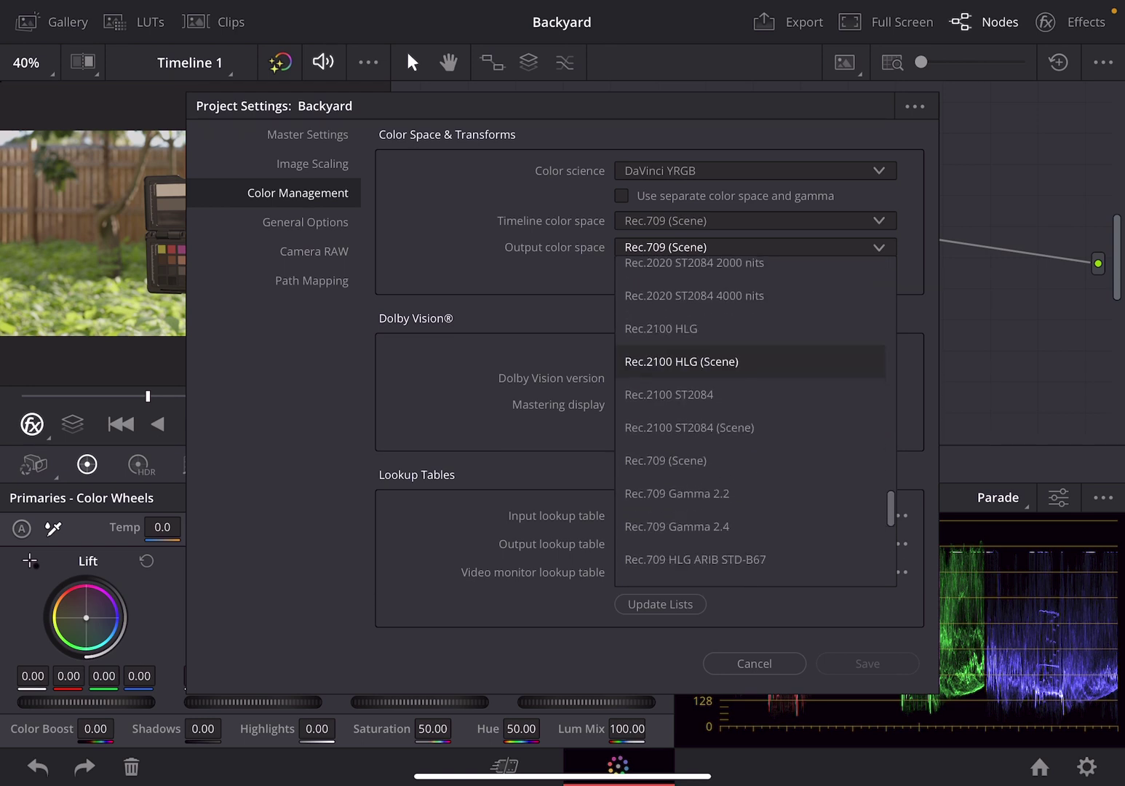
{"action": "scroll", "coordinate": [755, 422], "scroll_direction": "down", "scroll_amount": 2}
{"action": "left_click", "coordinate": [676, 442]}
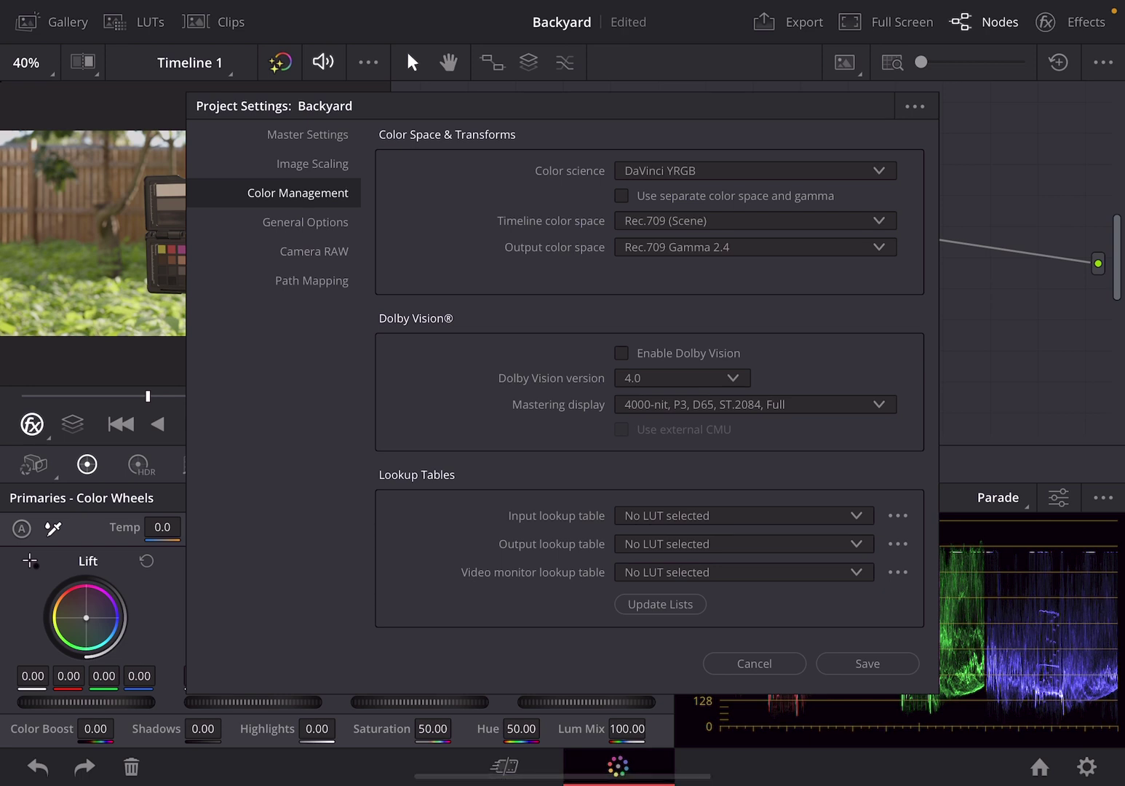
Review Path Mapping, Camera RAW, General Options and Image Scaling, then save and widen the viewer.
{"action": "left_click", "coordinate": [312, 281]}
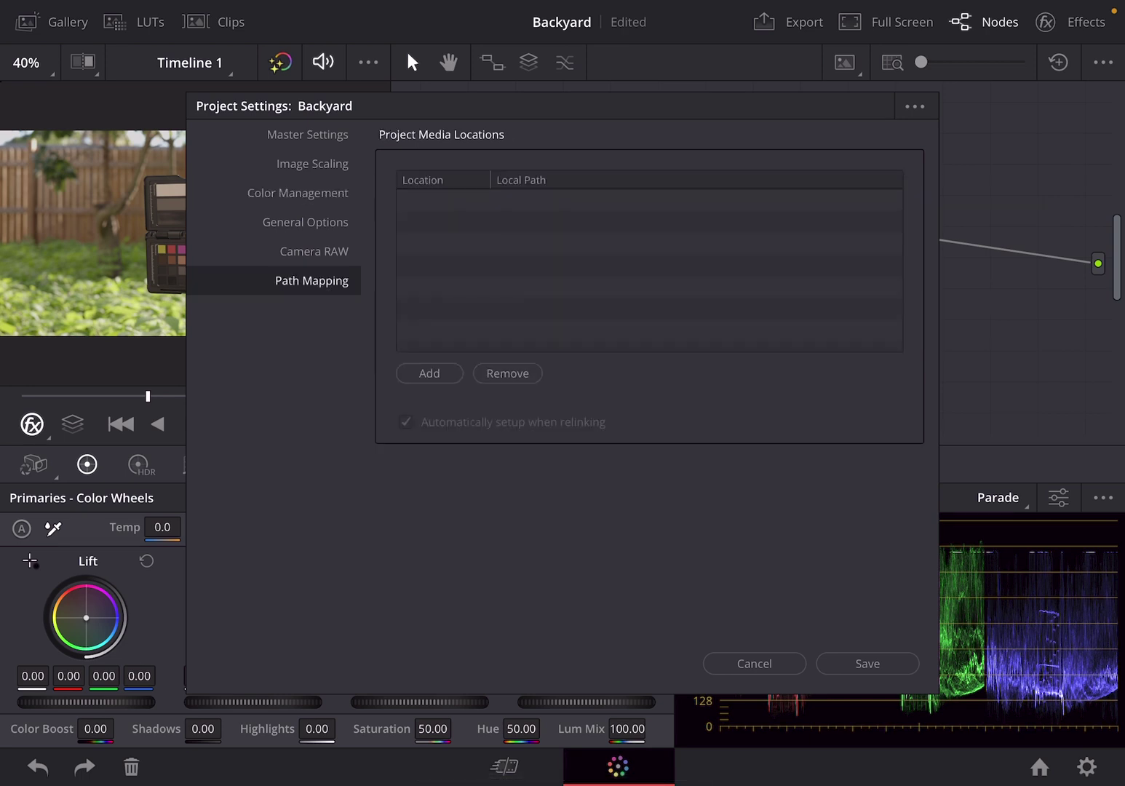
{"action": "left_click", "coordinate": [314, 251]}
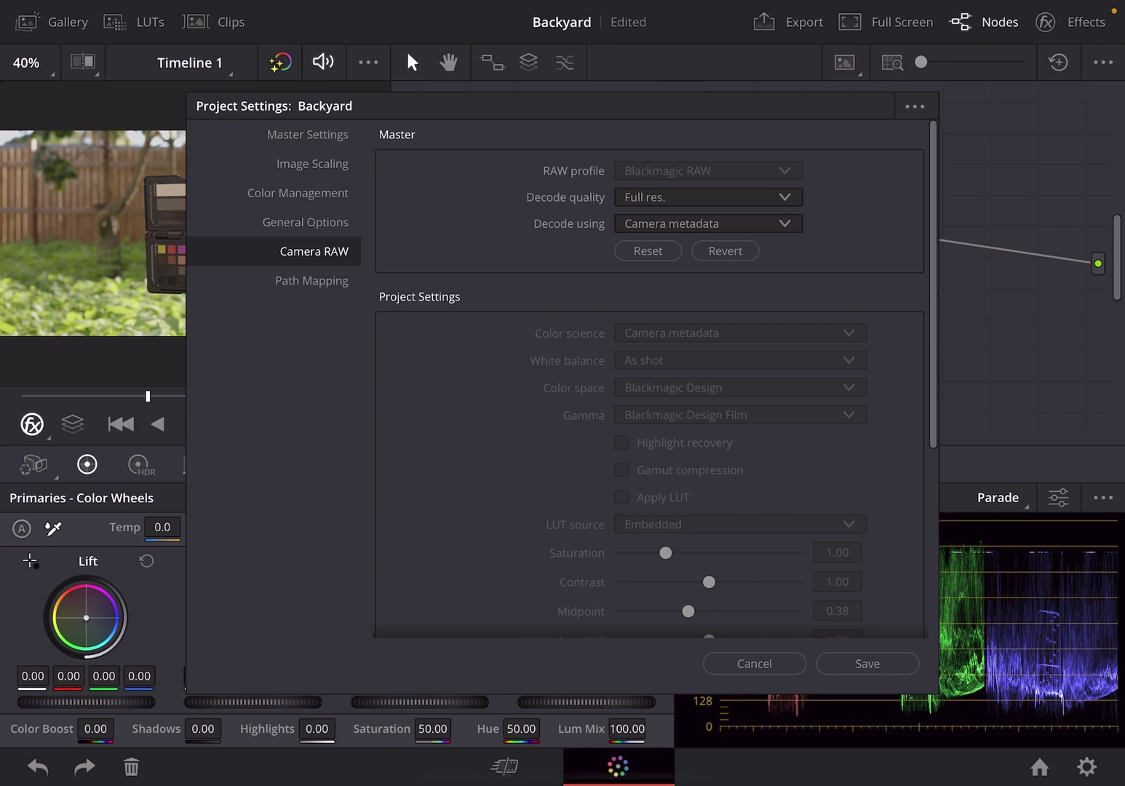
{"action": "left_click", "coordinate": [305, 221]}
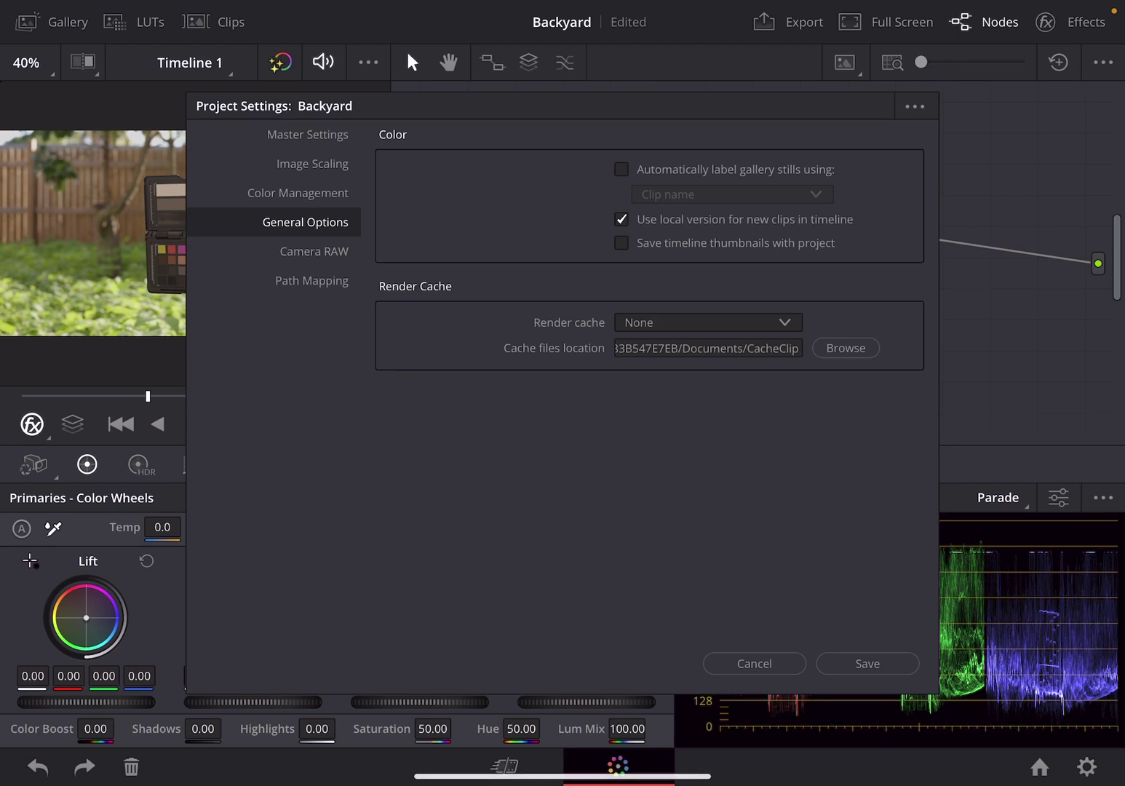
{"action": "left_click", "coordinate": [312, 163]}
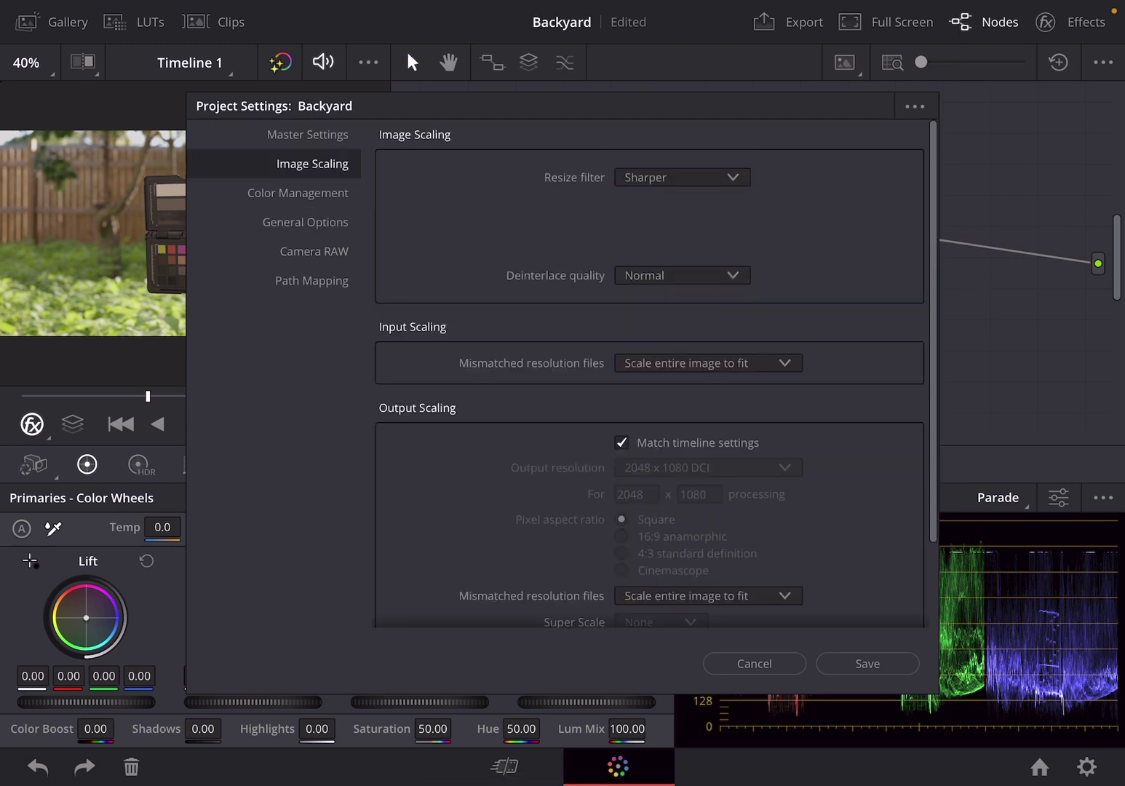
{"action": "left_click", "coordinate": [308, 134]}
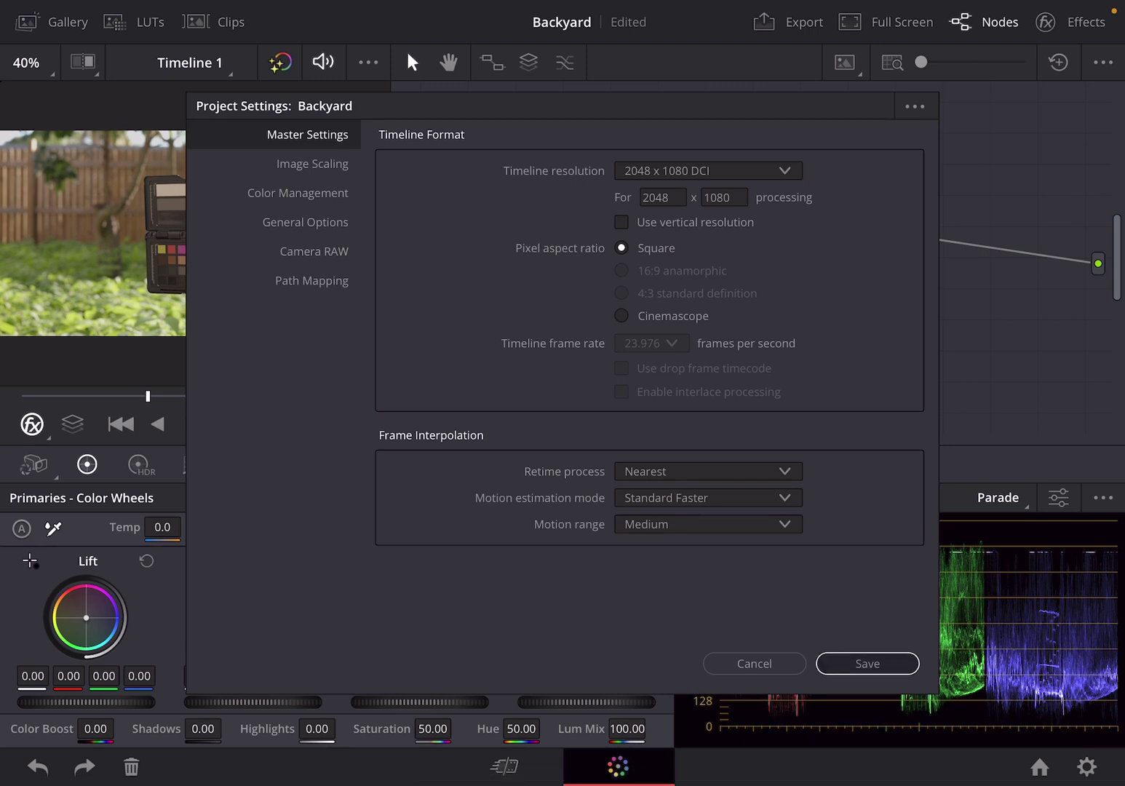
{"action": "left_click", "coordinate": [867, 662]}
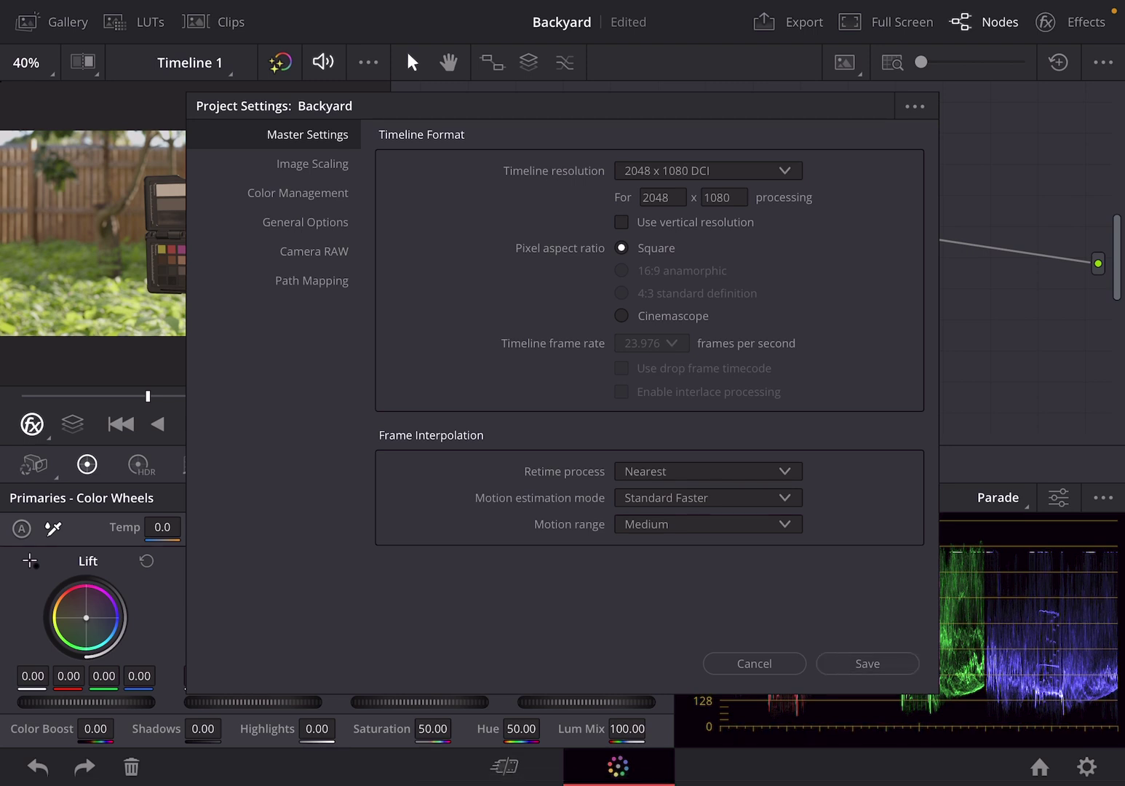
{"action": "left_click_drag", "start_coordinate": [390, 264], "coordinate": [562, 263]}
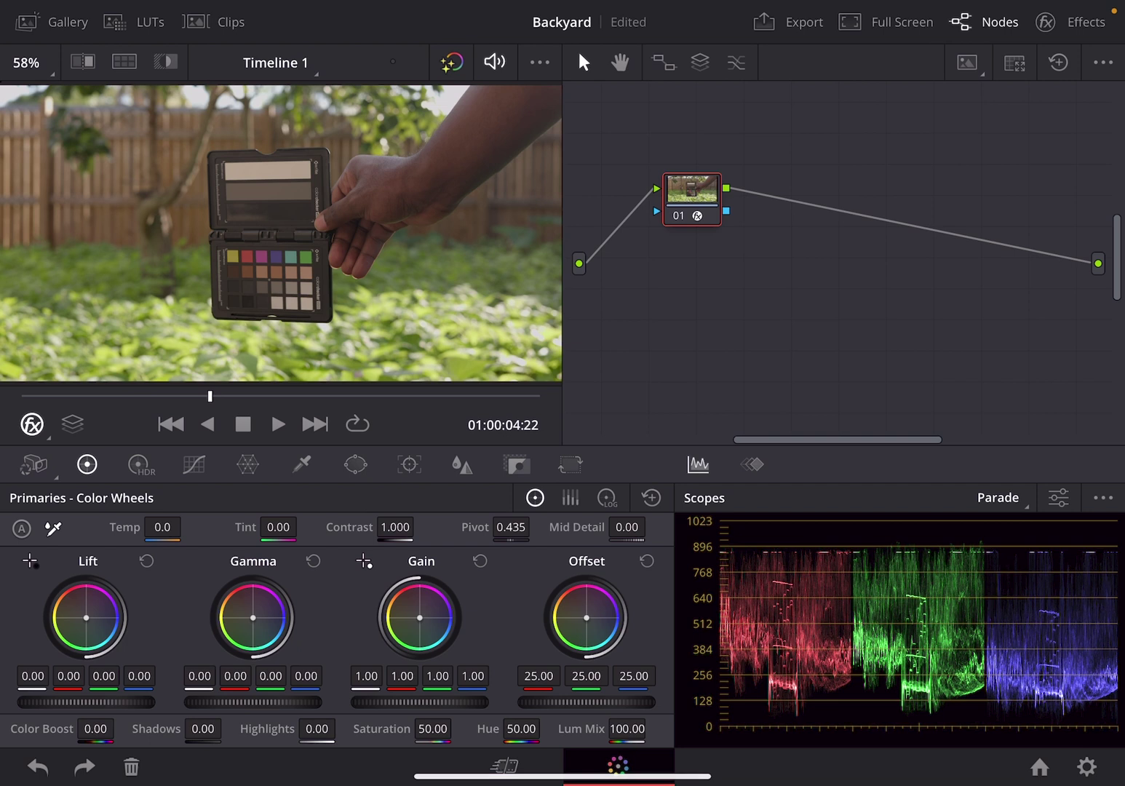
Move node 01 up and add serial node 02 after it.
{"action": "left_click_drag", "start_coordinate": [692, 200], "coordinate": [688, 183]}
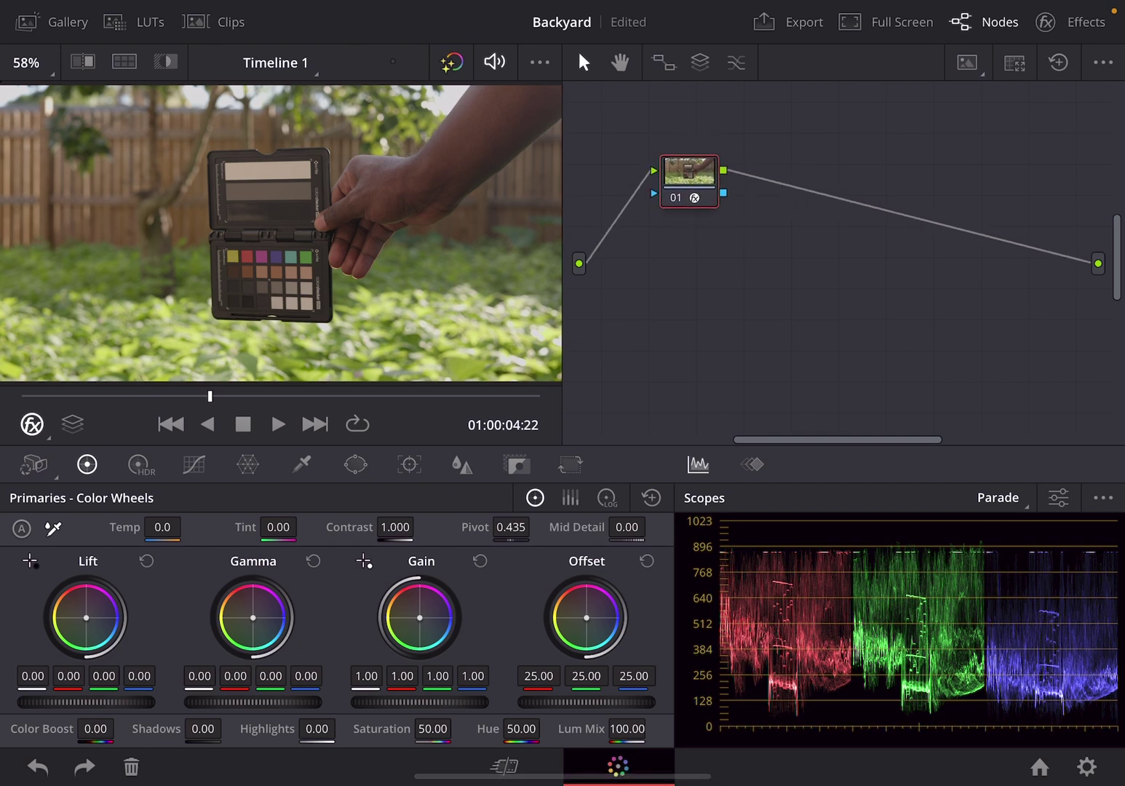
{"action": "left_click", "coordinate": [663, 62]}
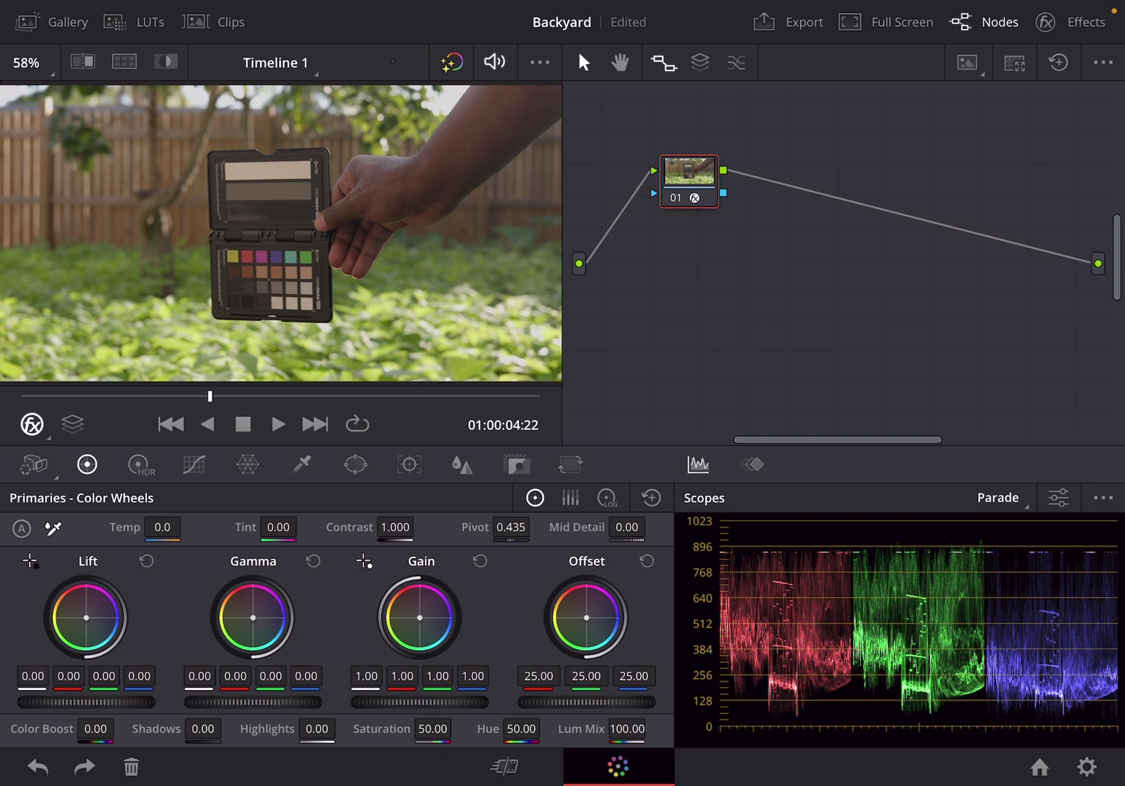
{"action": "left_click", "coordinate": [781, 184]}
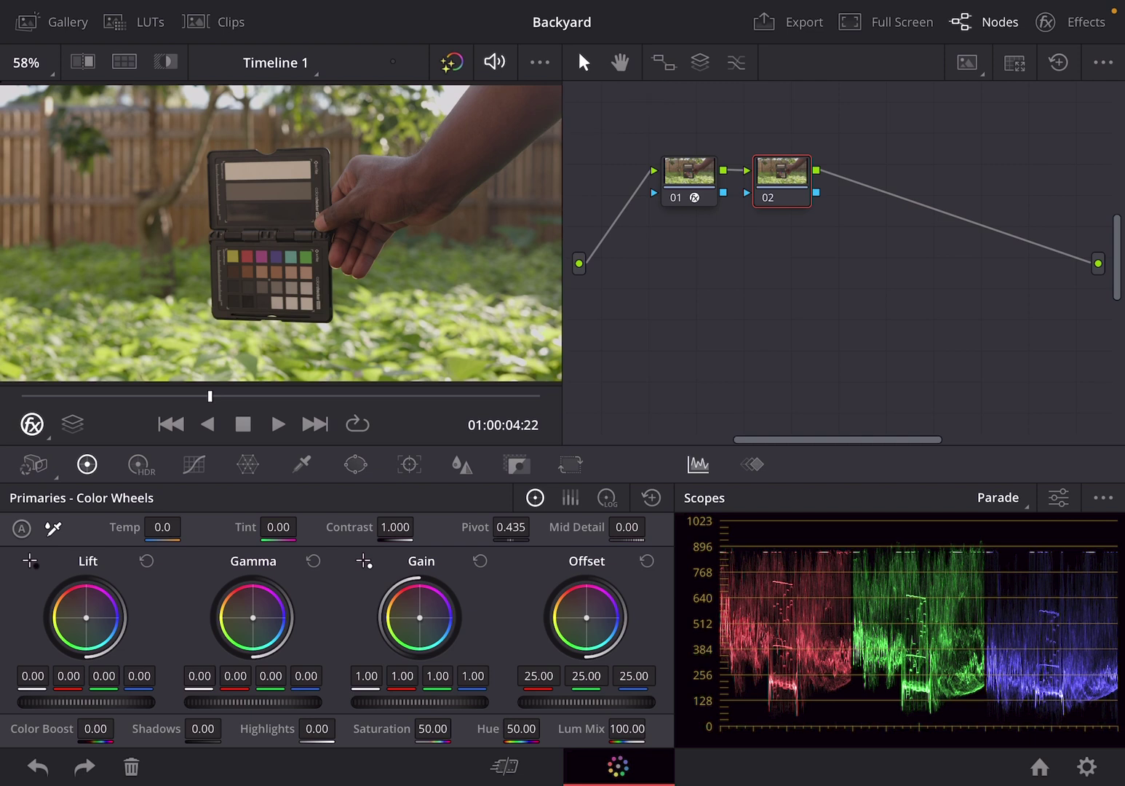
Switch the scope from Parade to a monochrome Waveform with Colorize unchecked.
{"action": "left_click", "coordinate": [997, 497]}
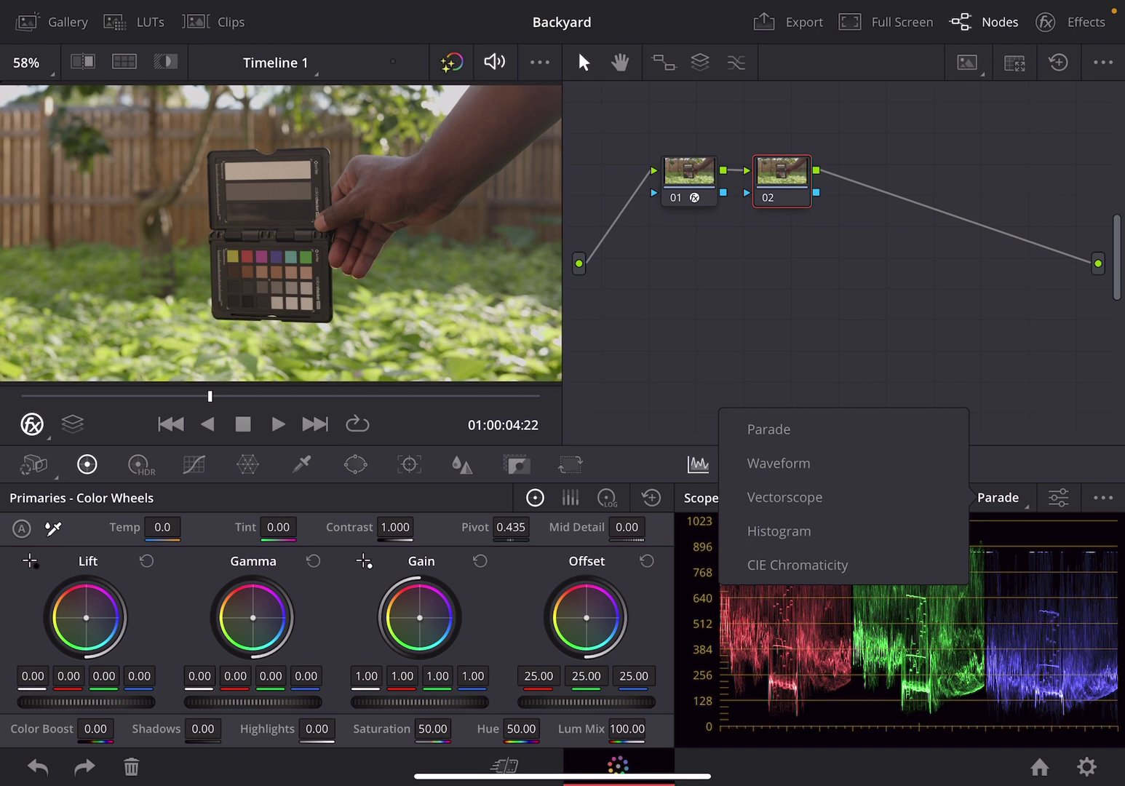
{"action": "left_click", "coordinate": [778, 463]}
{"action": "left_click", "coordinate": [1057, 497]}
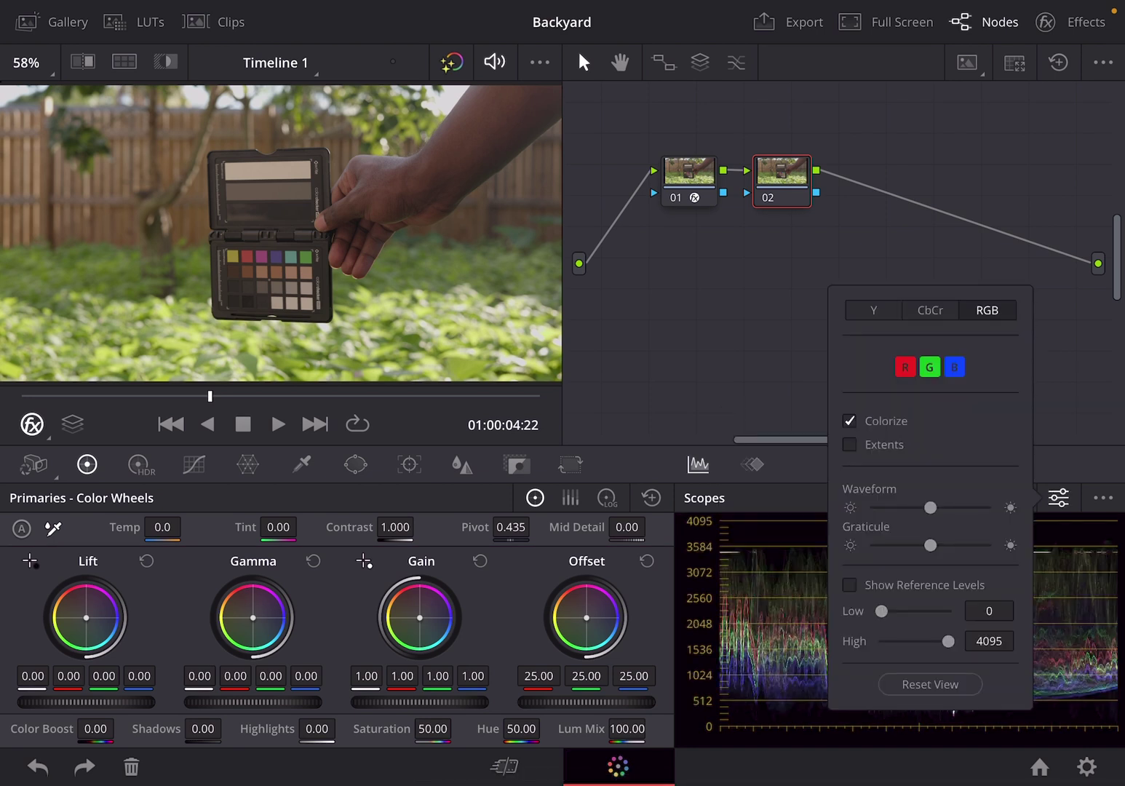
{"action": "left_click", "coordinate": [848, 421]}
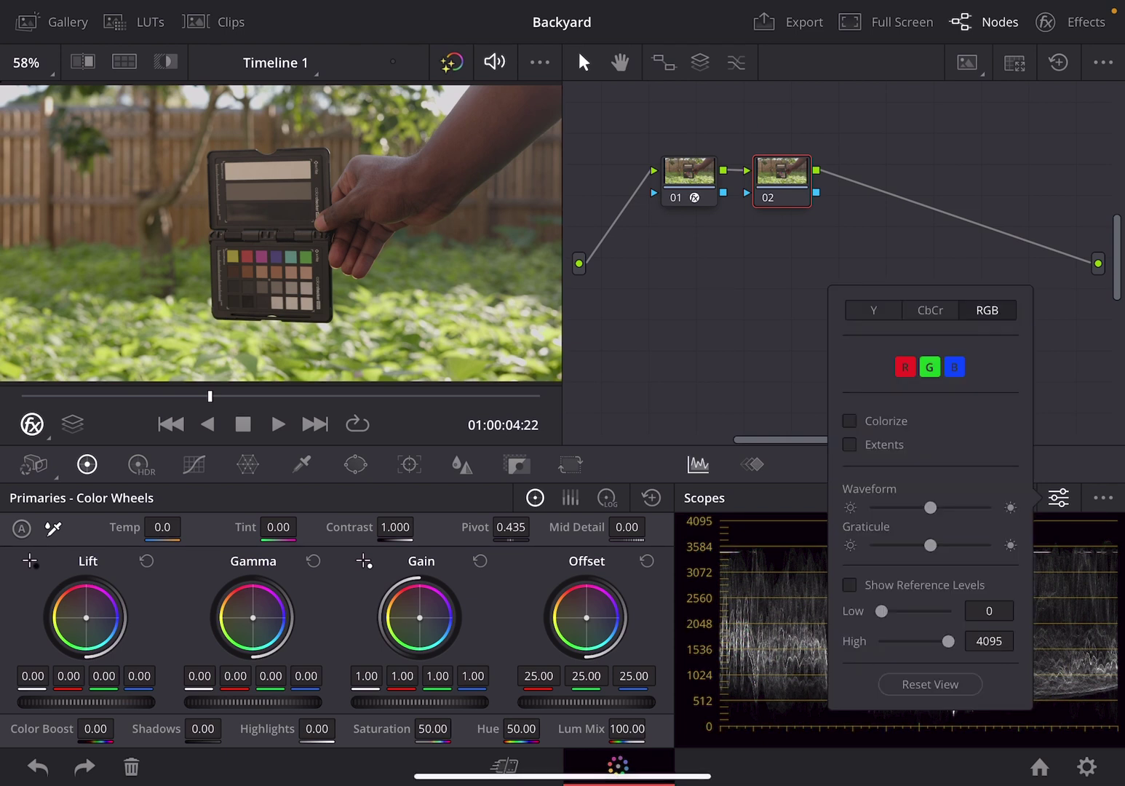
{"action": "key", "text": "Escape"}
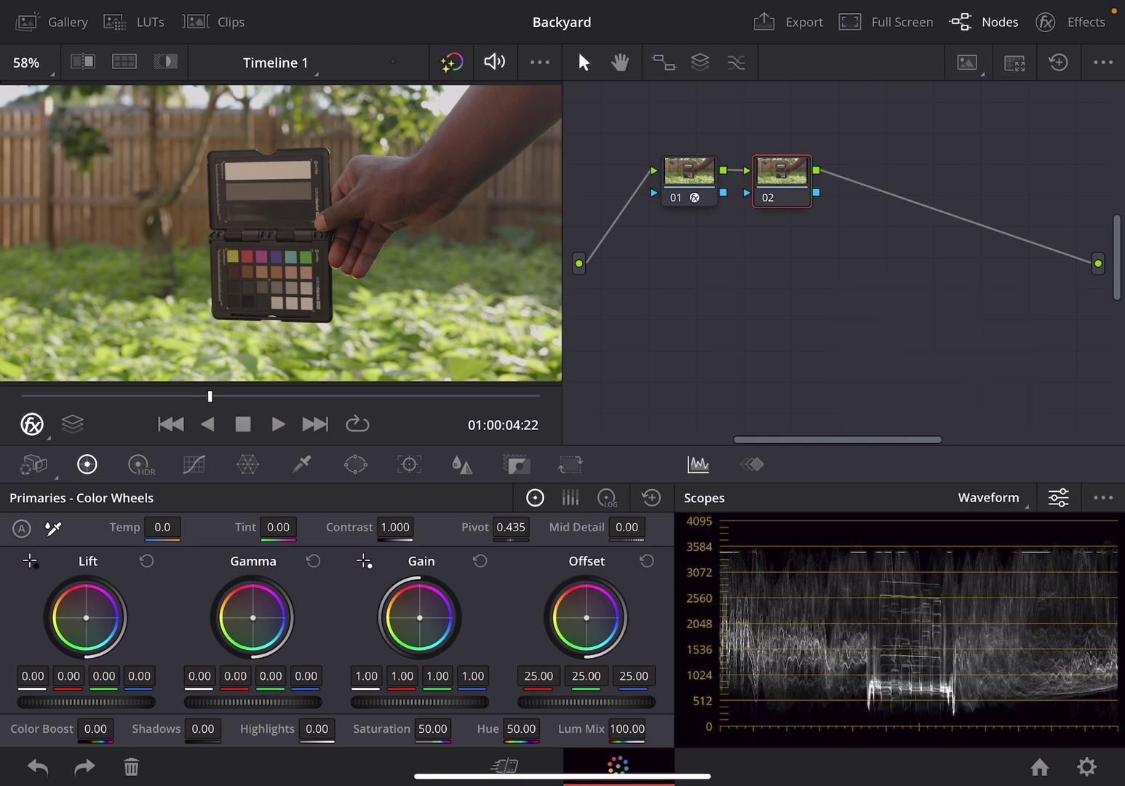
{"action": "left_click", "coordinate": [355, 464]}
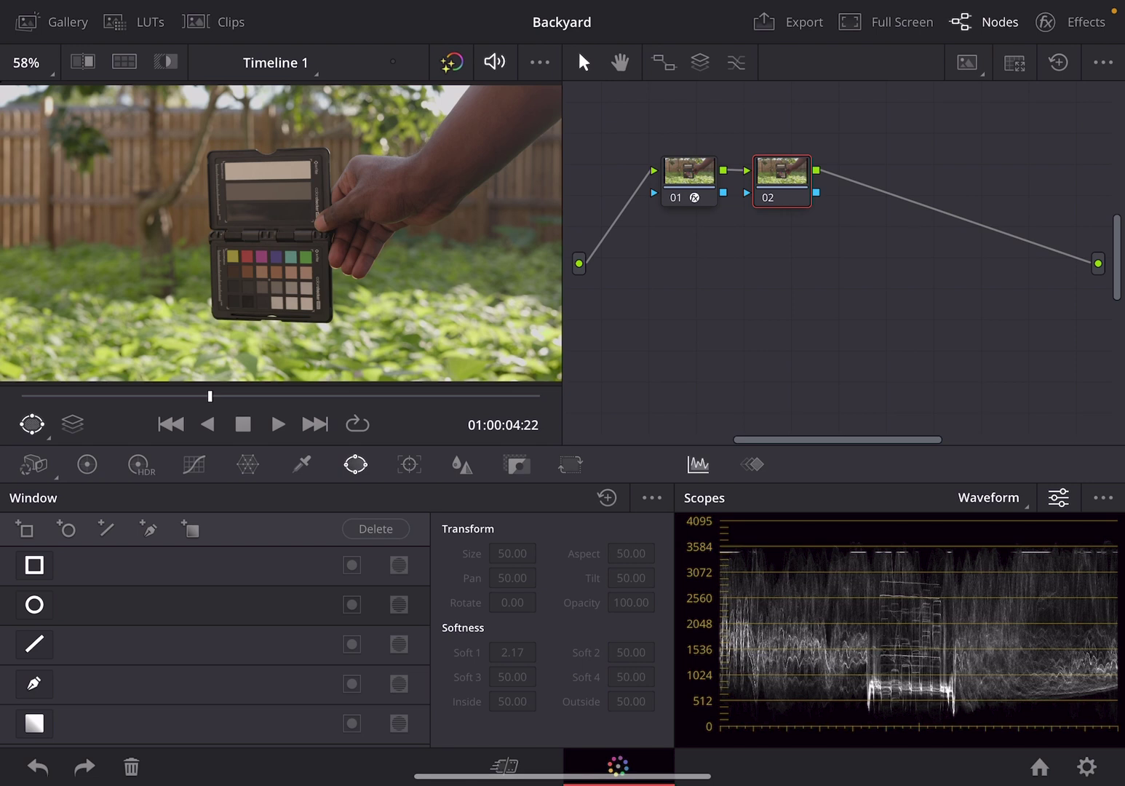
Fit a rectangular window on node 02 around the chart's grey patches, viewed in highlight mode.
{"action": "left_click", "coordinate": [34, 564]}
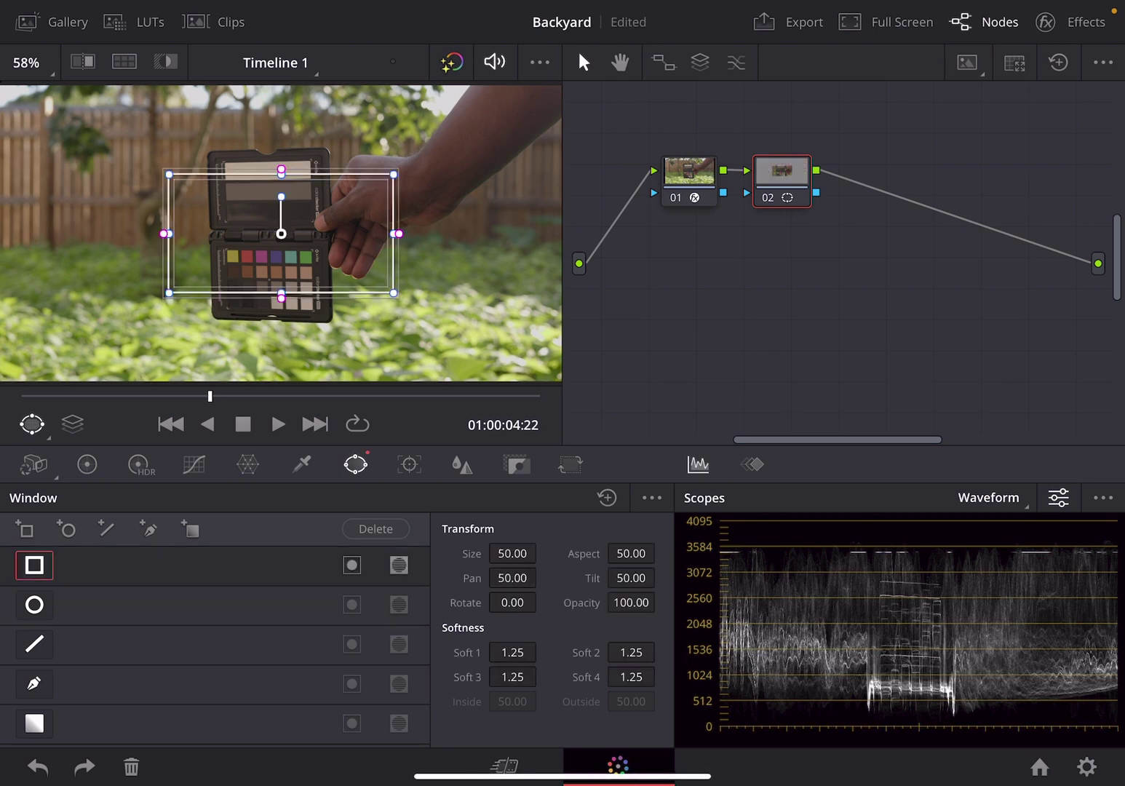
{"action": "left_click_drag", "start_coordinate": [281, 234], "coordinate": [253, 209]}
{"action": "left_click_drag", "start_coordinate": [365, 150], "coordinate": [321, 159]}
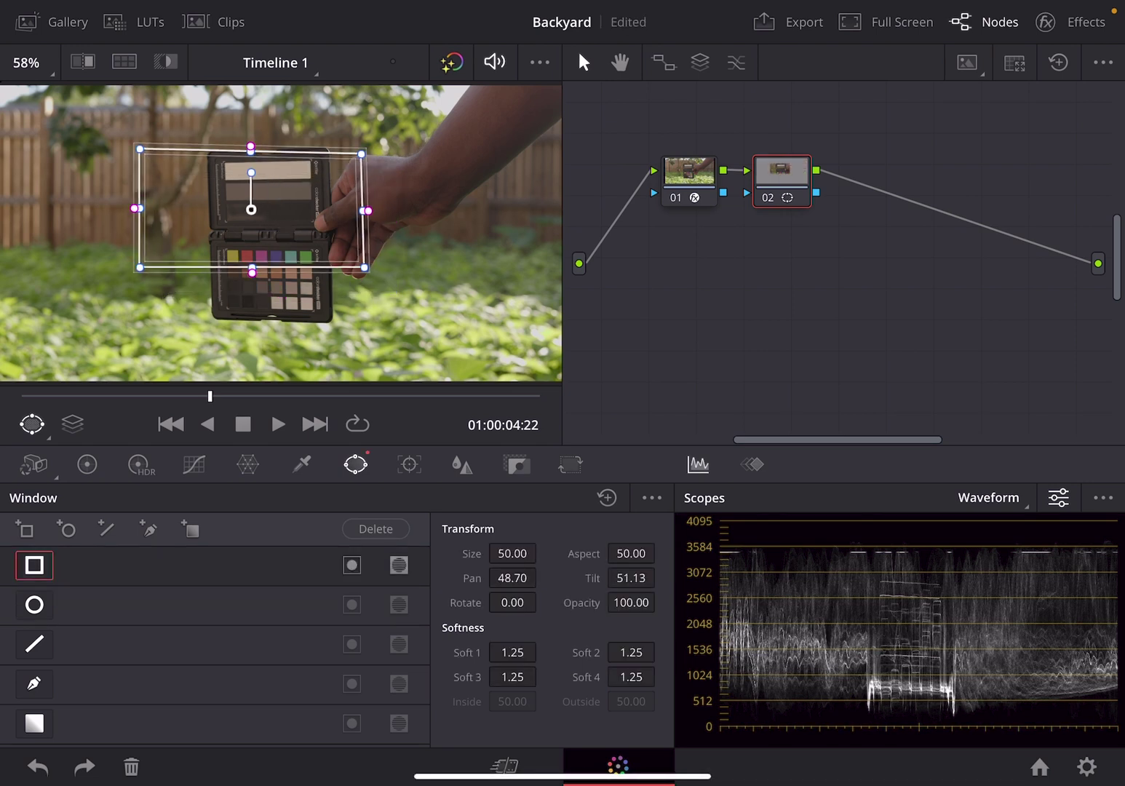
{"action": "left_click_drag", "start_coordinate": [365, 267], "coordinate": [316, 231]}
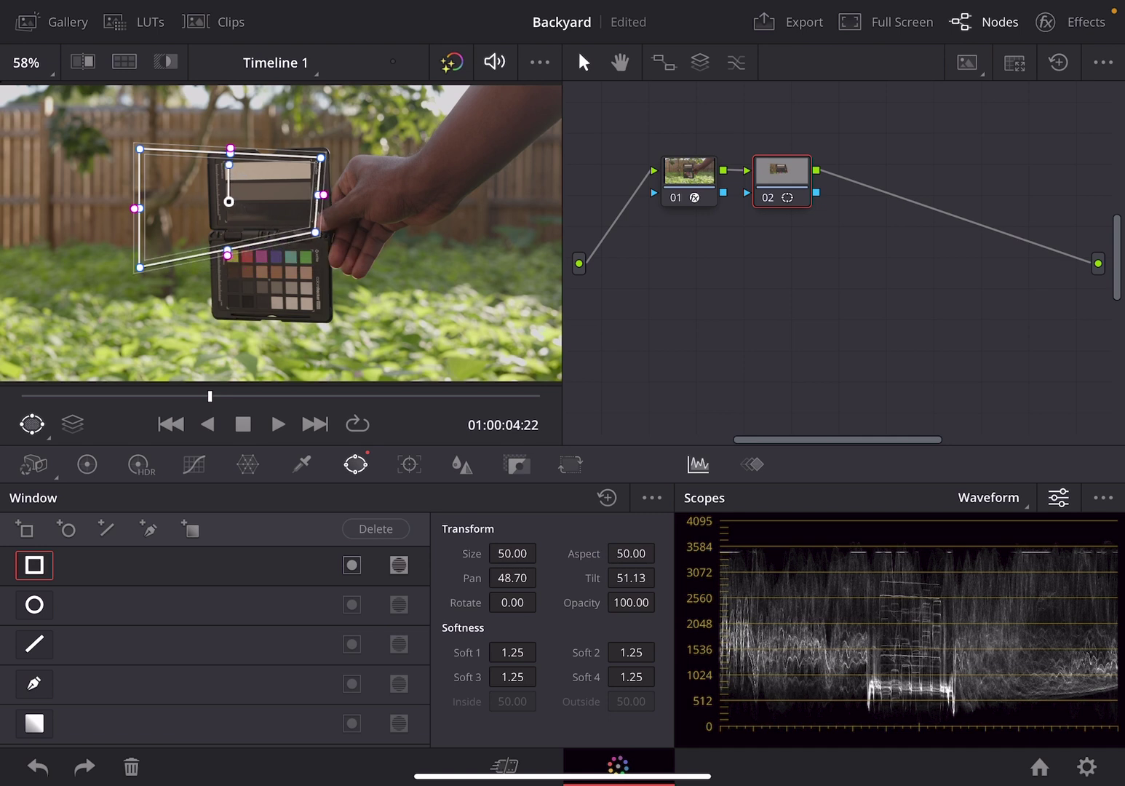
{"action": "left_click_drag", "start_coordinate": [139, 267], "coordinate": [225, 229]}
{"action": "left_click_drag", "start_coordinate": [140, 148], "coordinate": [216, 158]}
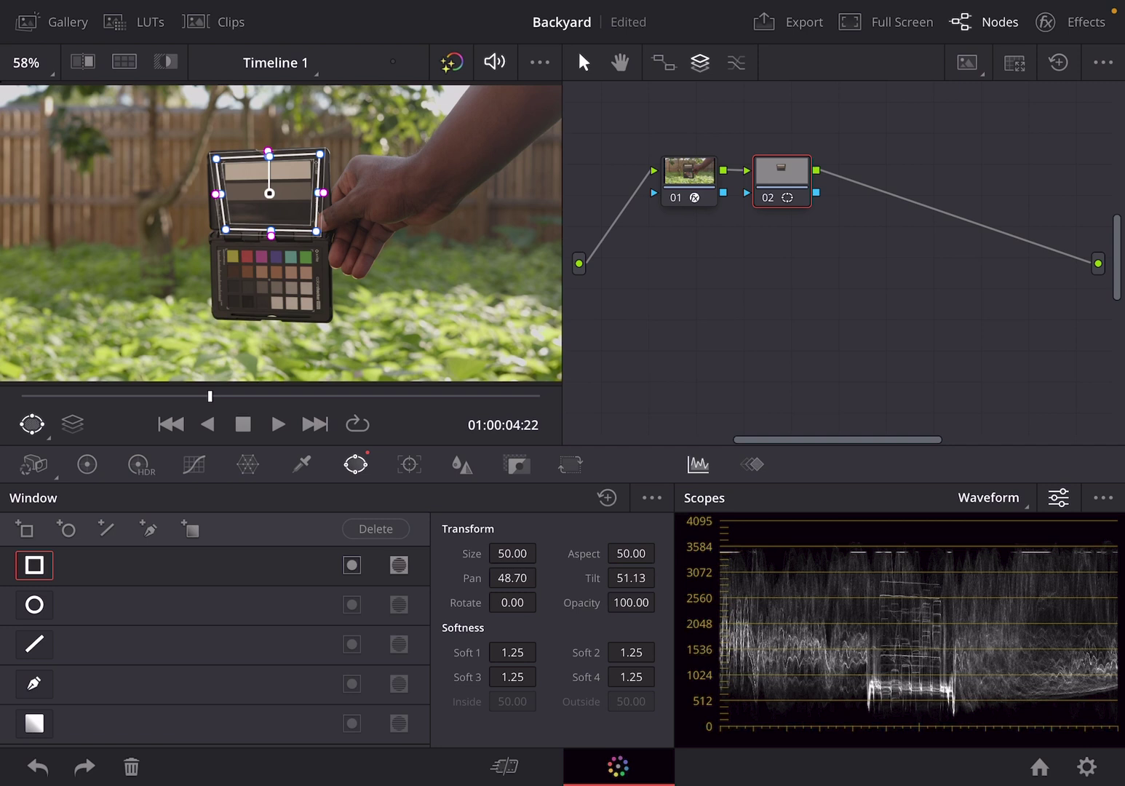
{"action": "key", "text": "shift+h"}
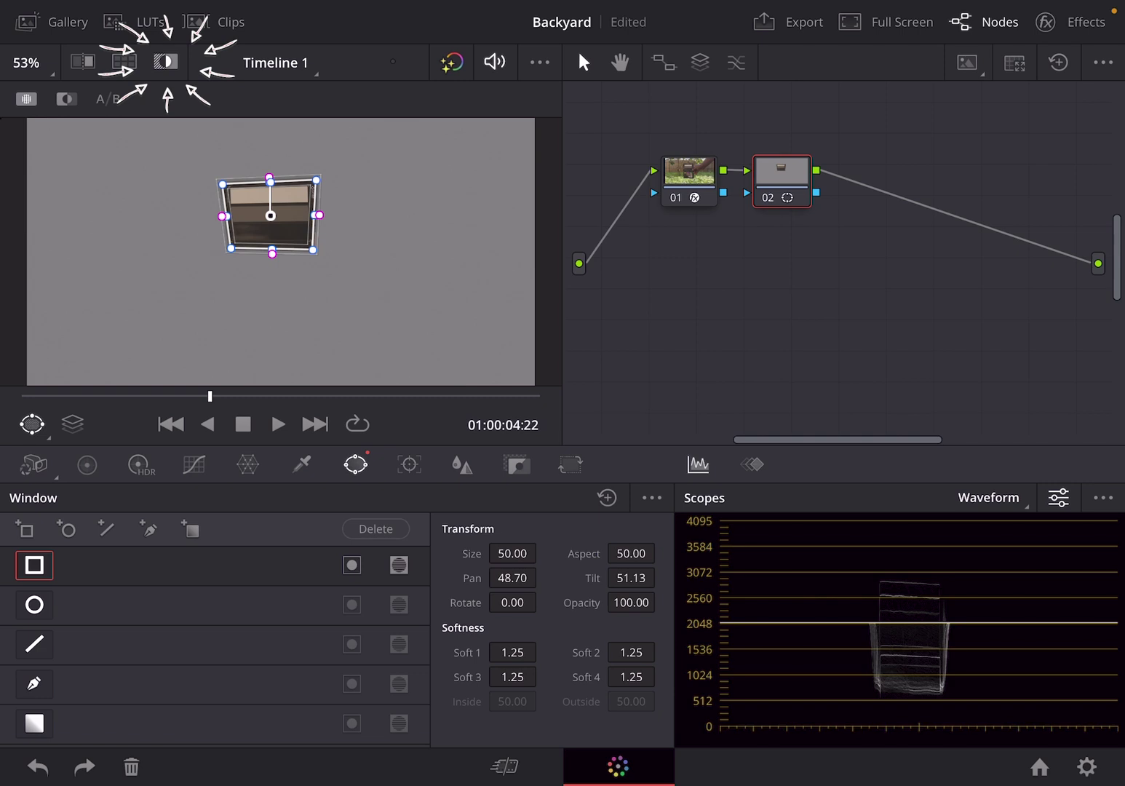
Raise Gain and lower Lift in the Color Wheels to brighten the grey patches.
{"action": "left_click", "coordinate": [87, 463]}
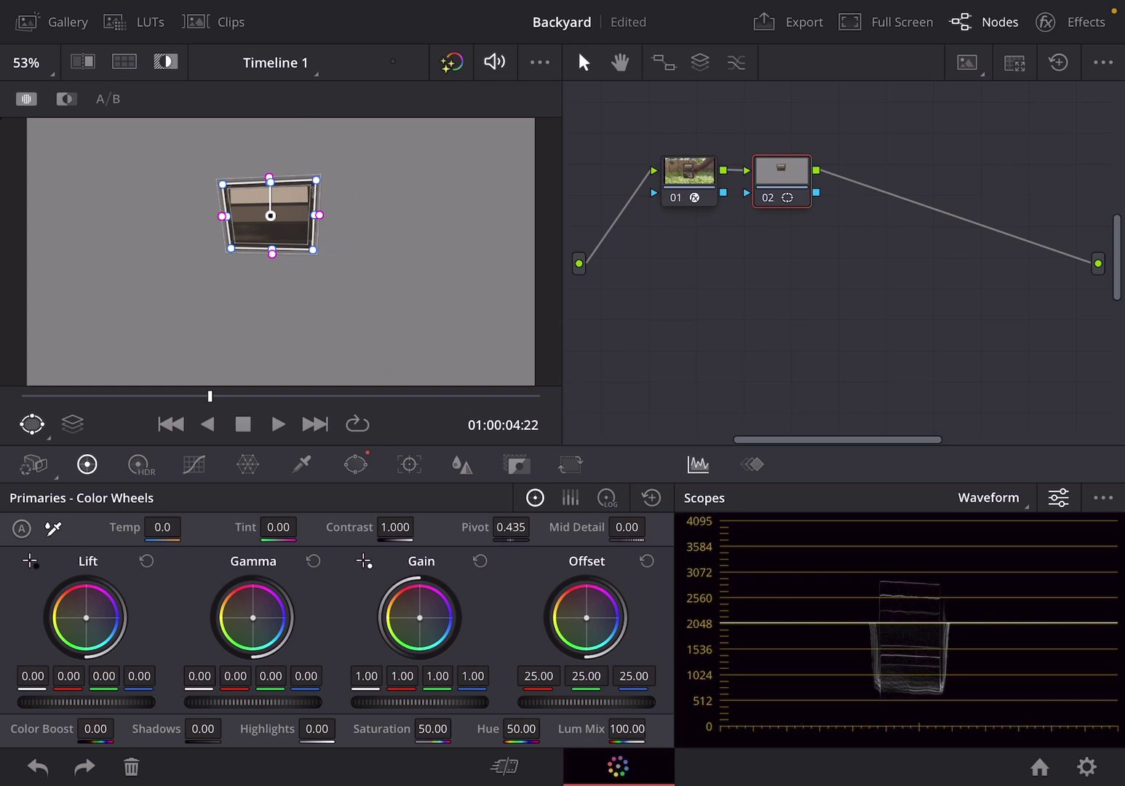
{"action": "left_click_drag", "start_coordinate": [404, 701], "coordinate": [440, 700]}
{"action": "left_click_drag", "start_coordinate": [86, 701], "coordinate": [55, 701]}
Disable node 02's rectangle window, nudge Lift down, and add serial node 03.
{"action": "left_click", "coordinate": [355, 464]}
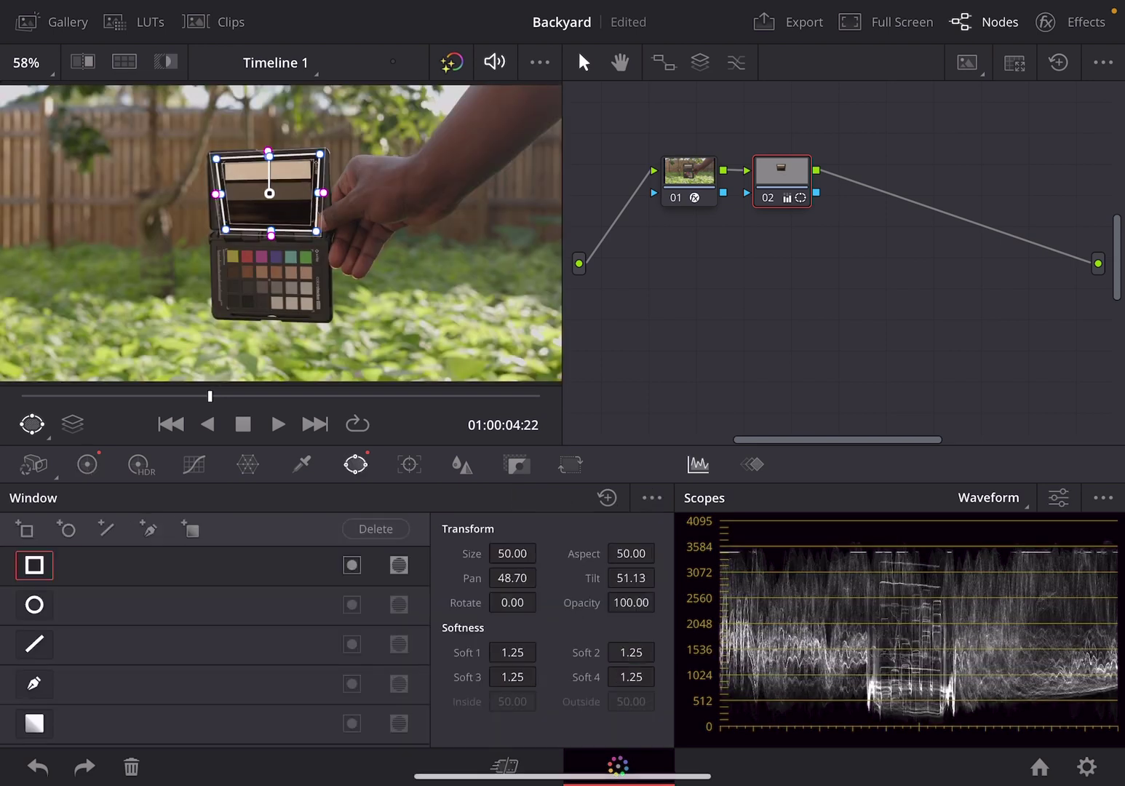
{"action": "left_click", "coordinate": [34, 563]}
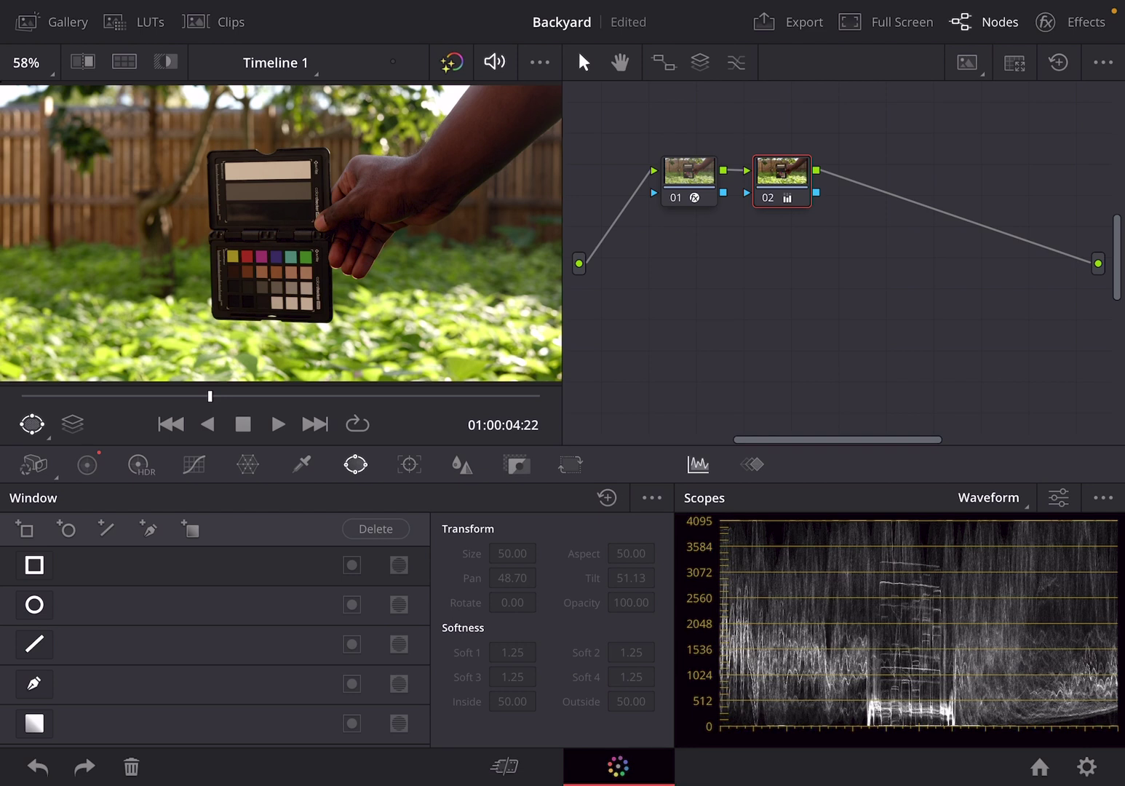
{"action": "left_click", "coordinate": [87, 464]}
{"action": "left_click_drag", "start_coordinate": [87, 701], "coordinate": [69, 701]}
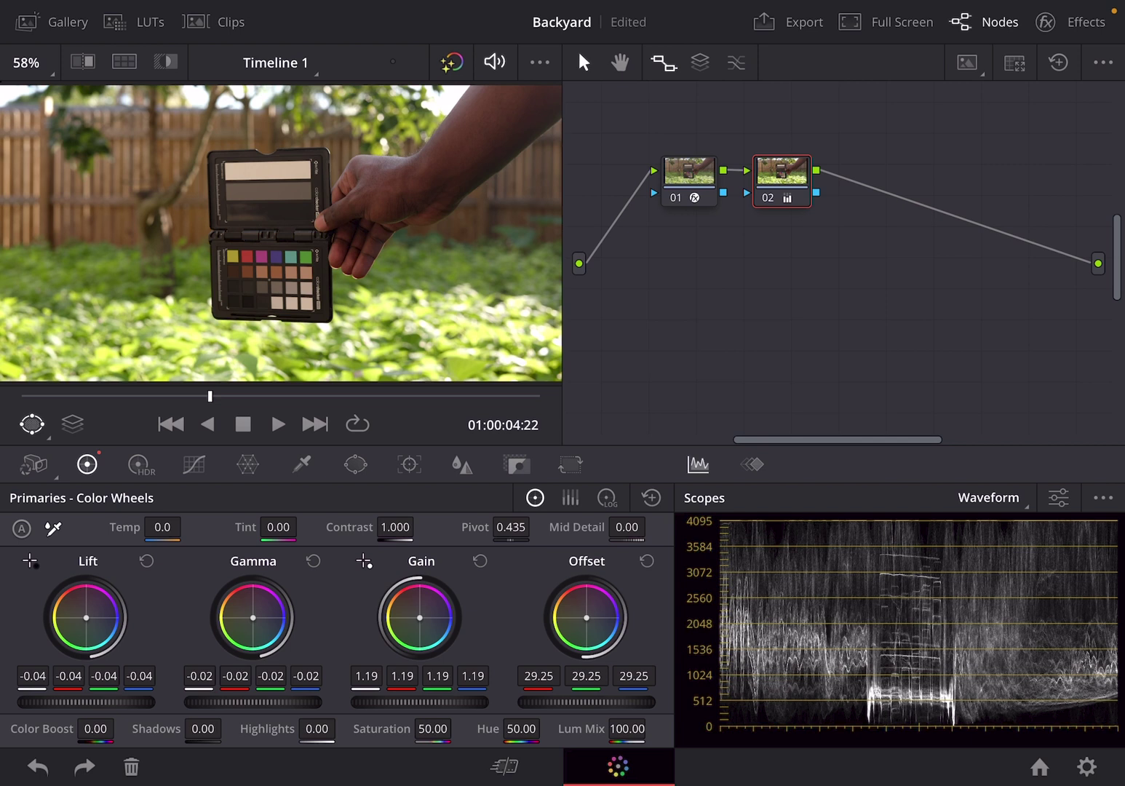
{"action": "left_click", "coordinate": [663, 61]}
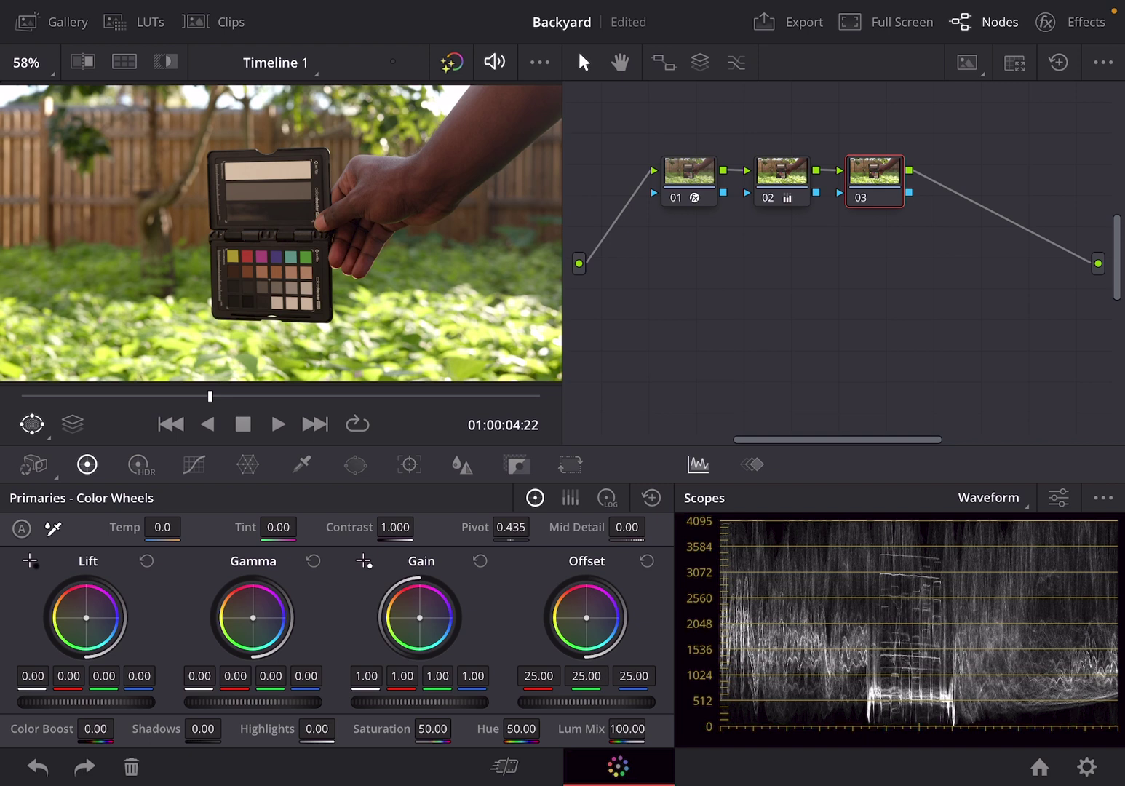
Enable a rectangle window on node 03 and fit its corners around the top grey swatches.
{"action": "left_click", "coordinate": [355, 465]}
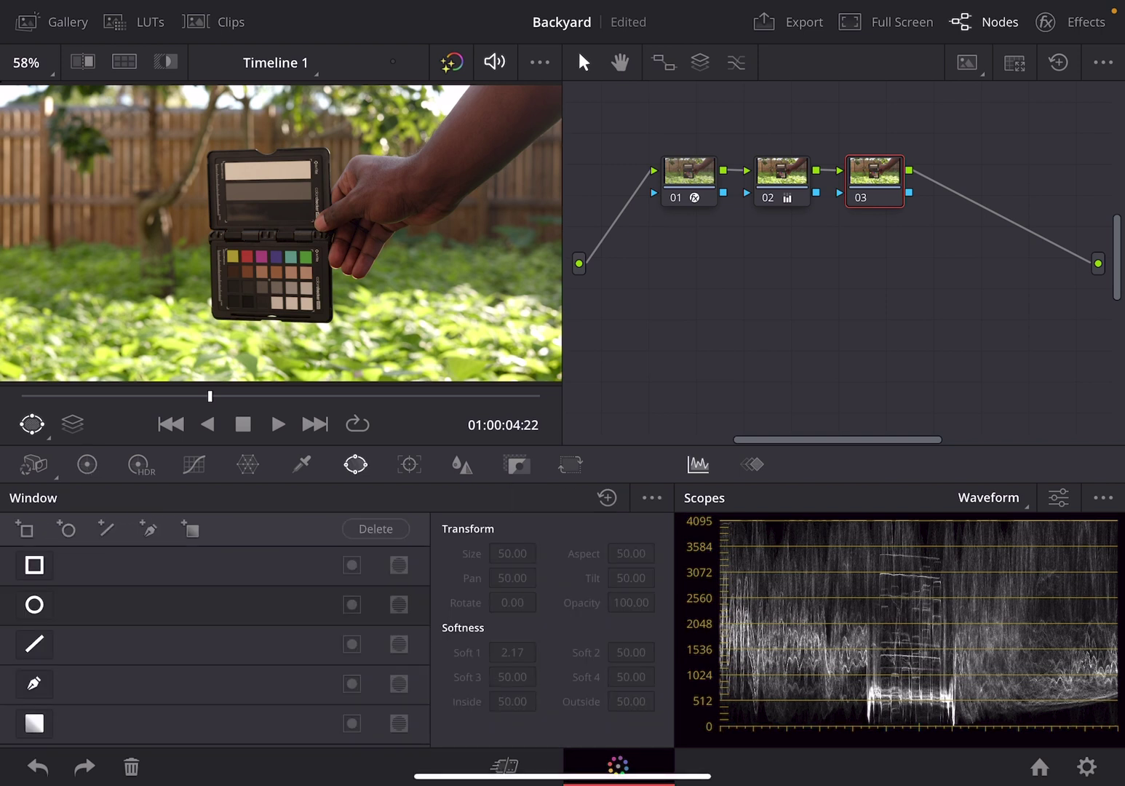
{"action": "left_click", "coordinate": [34, 564]}
{"action": "left_click_drag", "start_coordinate": [405, 163], "coordinate": [321, 156]}
{"action": "left_click_drag", "start_coordinate": [160, 163], "coordinate": [224, 162]}
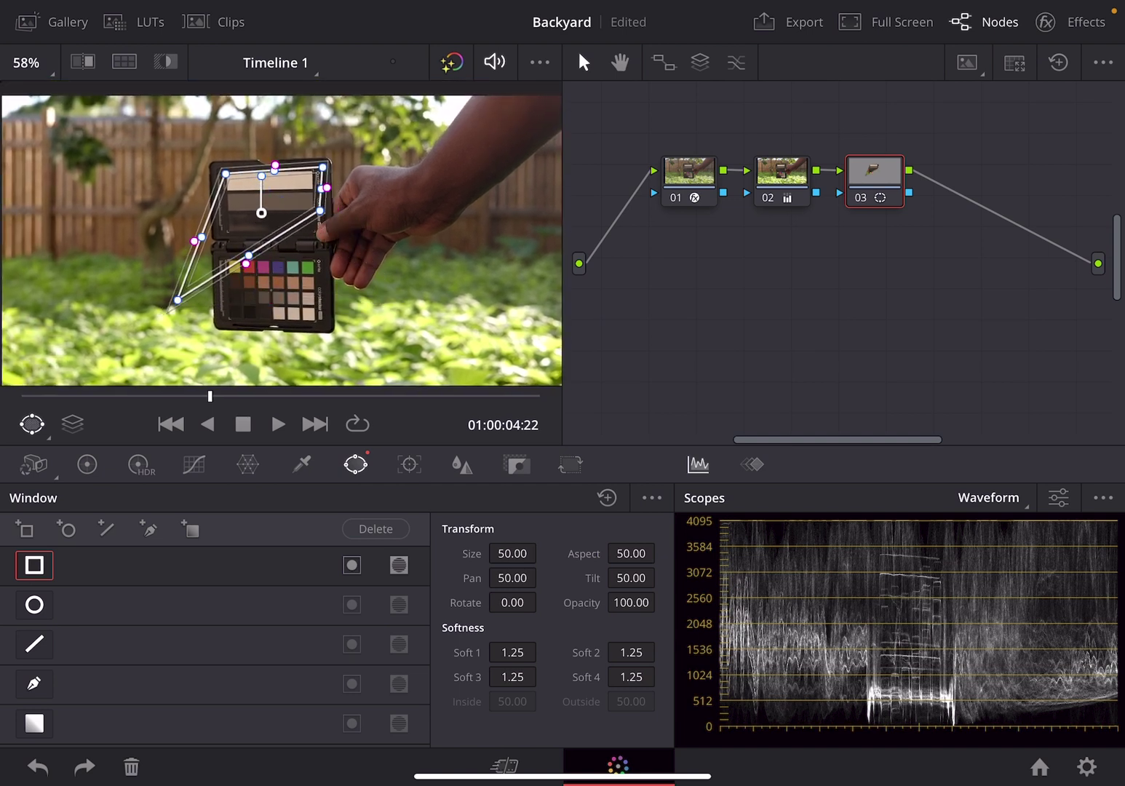
{"action": "left_click_drag", "start_coordinate": [170, 303], "coordinate": [226, 214]}
{"action": "left_click_drag", "start_coordinate": [388, 302], "coordinate": [322, 213]}
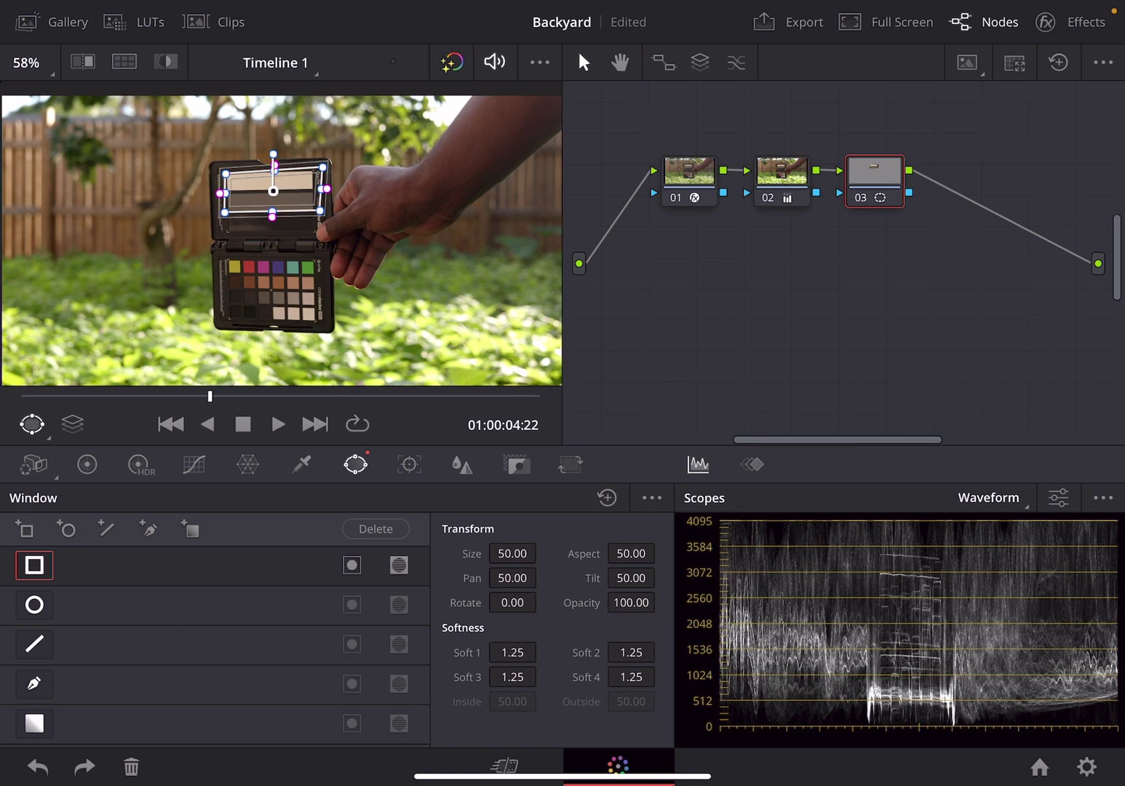
{"action": "left_click_drag", "start_coordinate": [224, 173], "coordinate": [216, 168]}
{"action": "left_click_drag", "start_coordinate": [323, 166], "coordinate": [318, 162]}
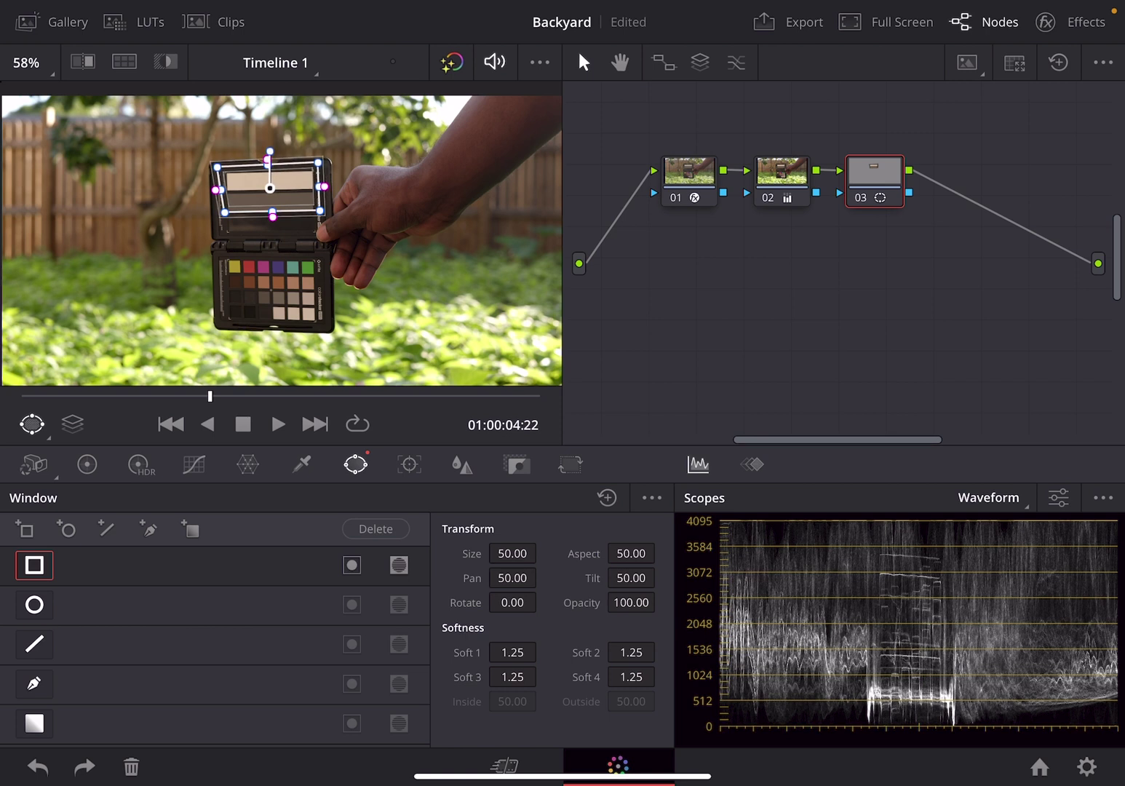
{"action": "left_click_drag", "start_coordinate": [218, 167], "coordinate": [220, 166]}
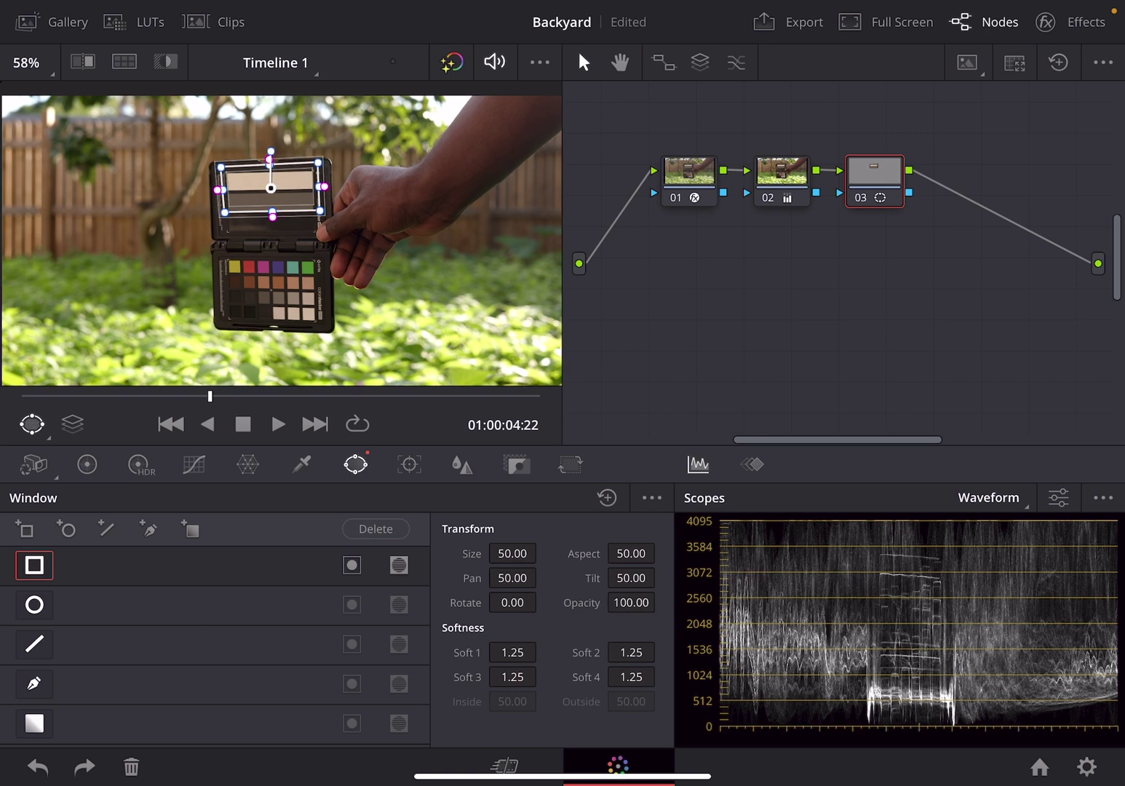
{"action": "left_click_drag", "start_coordinate": [319, 211], "coordinate": [319, 218]}
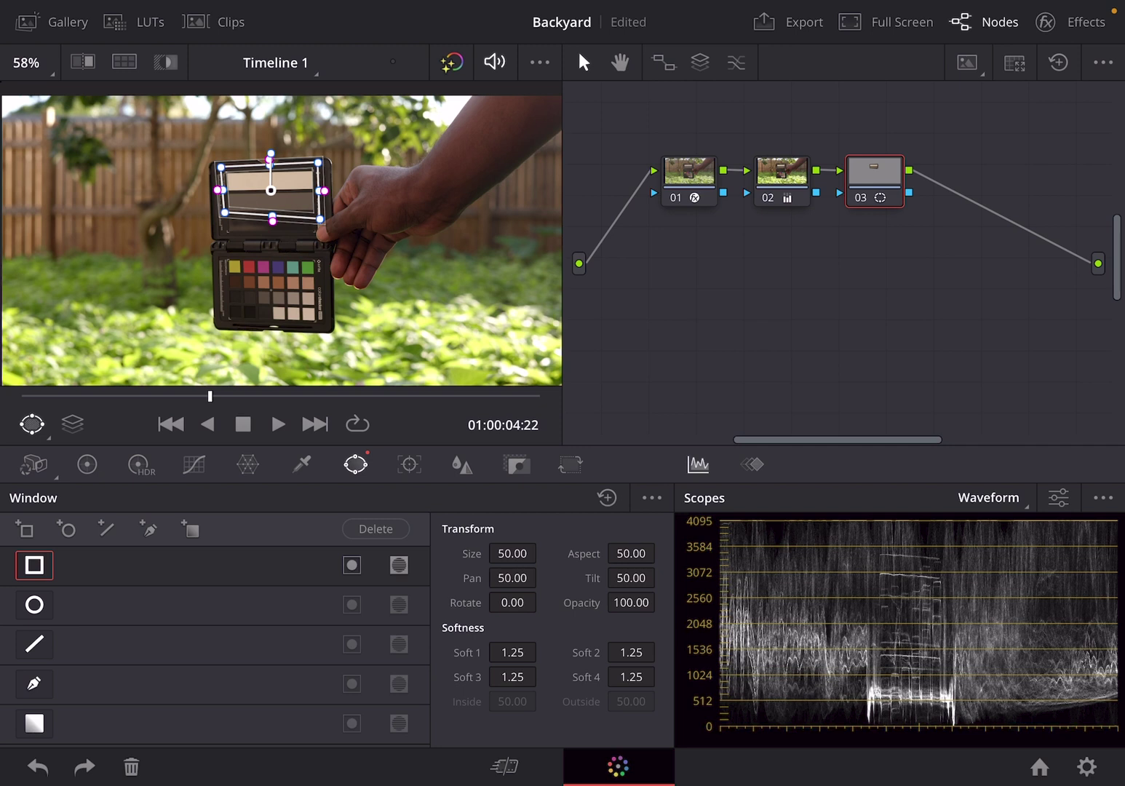
Isolate the windowed swatches in highlight mode and switch the scope to Vectorscope.
{"action": "left_click", "coordinate": [165, 61]}
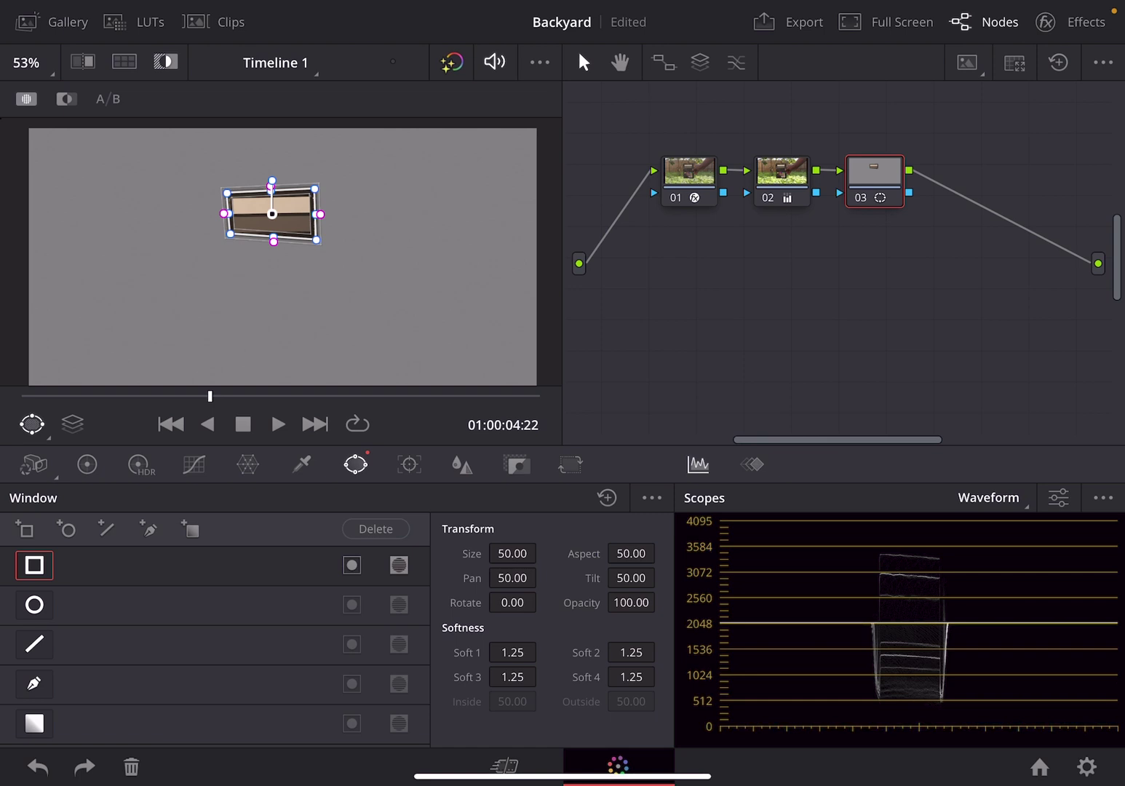
{"action": "left_click", "coordinate": [988, 497]}
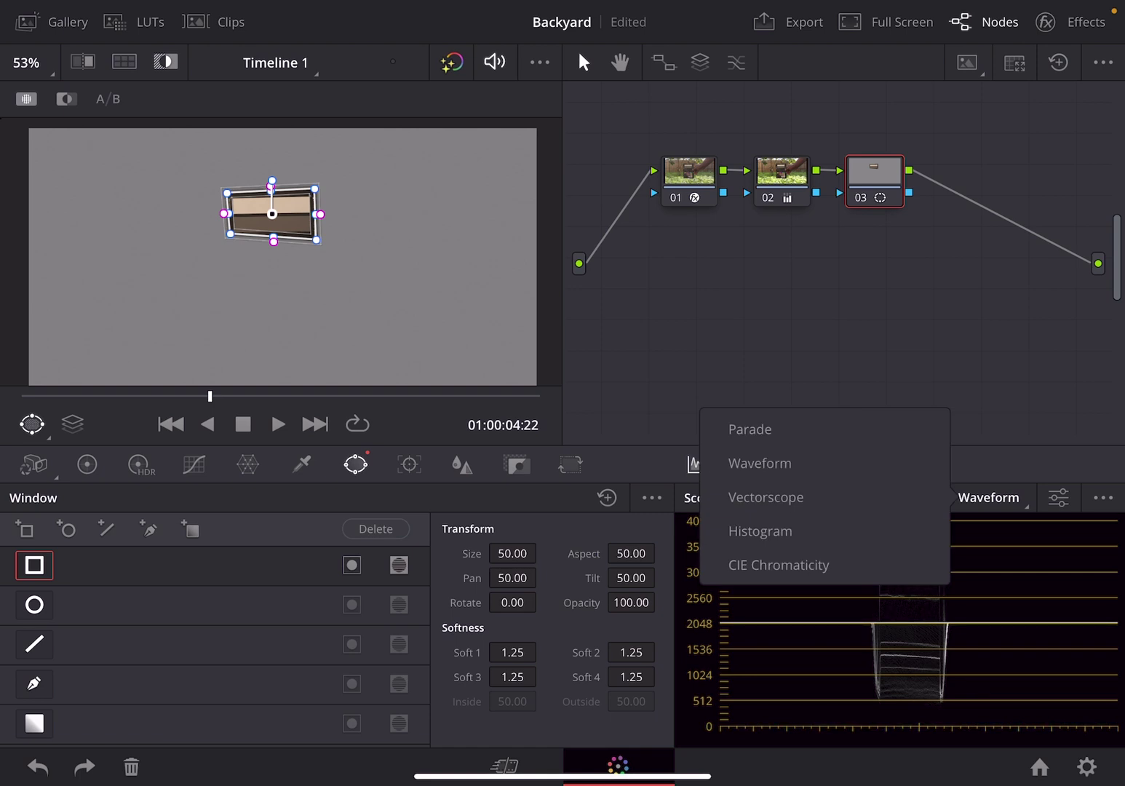
{"action": "left_click", "coordinate": [766, 496]}
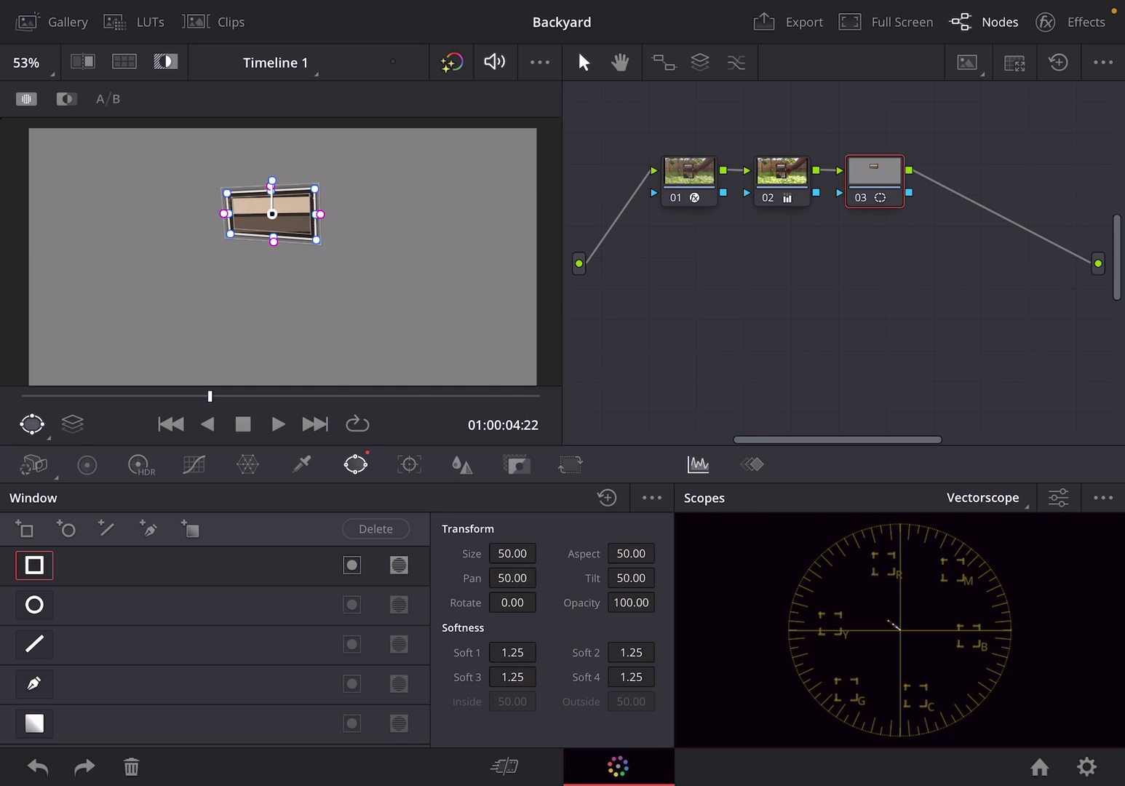
Cool the temperature and lower the tint, then turn off highlight and the rectangle window.
{"action": "left_click", "coordinate": [87, 464]}
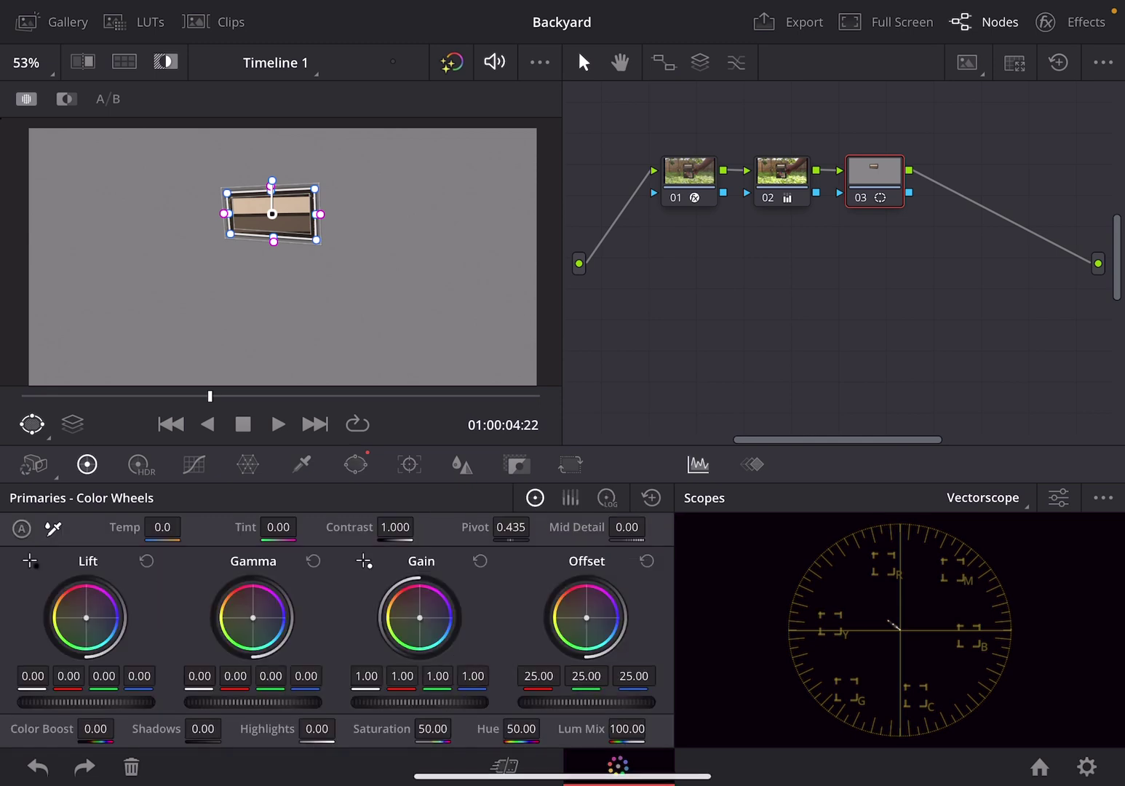
{"action": "left_click", "coordinate": [22, 527]}
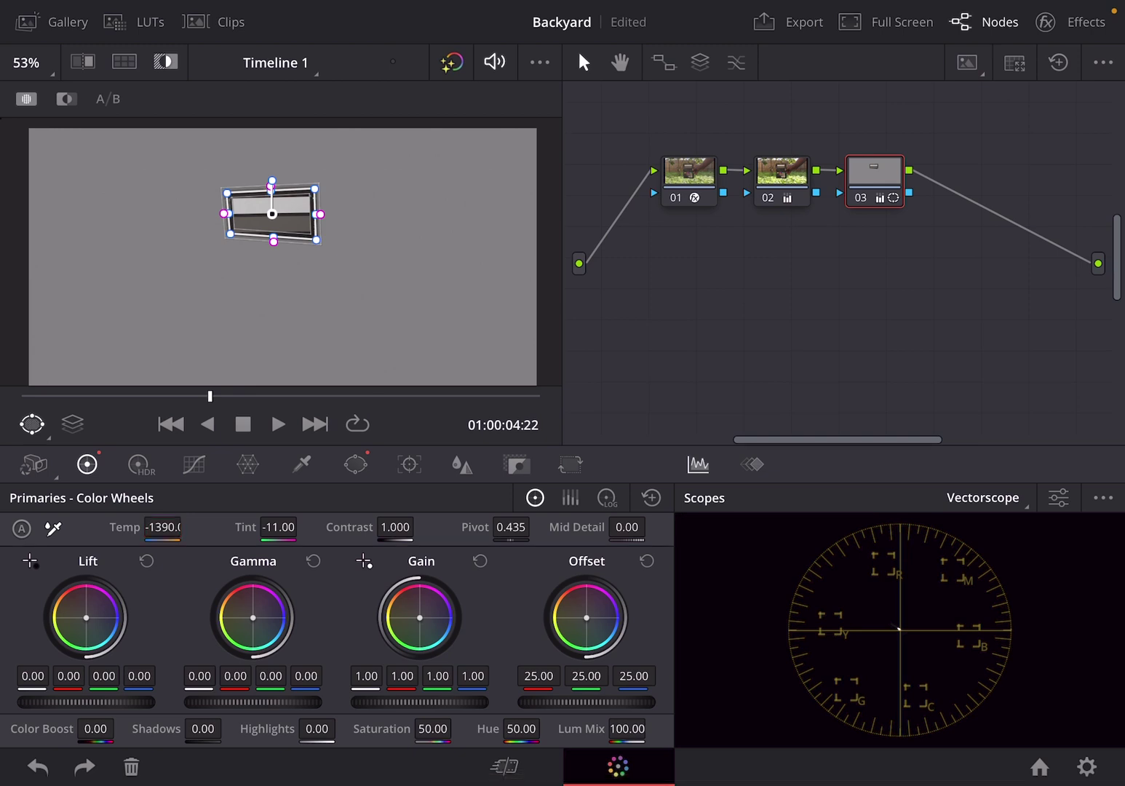
{"action": "left_click_drag", "start_coordinate": [163, 527], "coordinate": [145, 527]}
{"action": "left_click", "coordinate": [355, 464]}
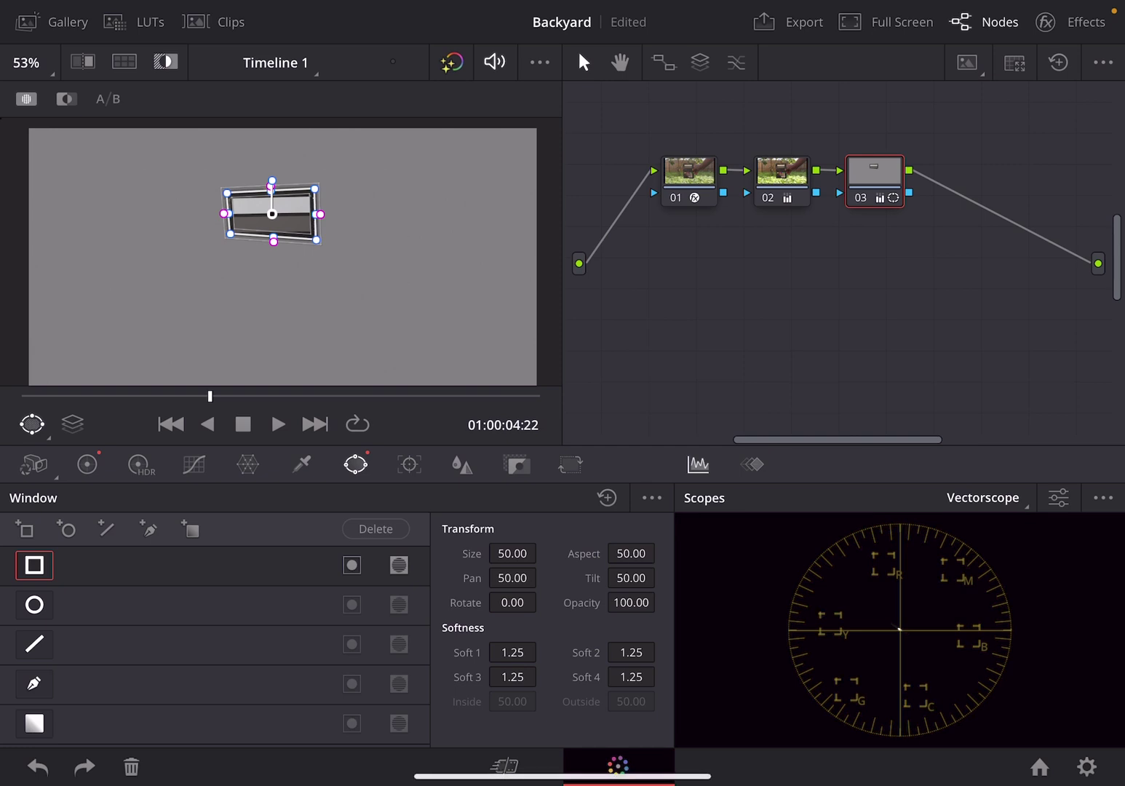
{"action": "key", "text": "shift+h"}
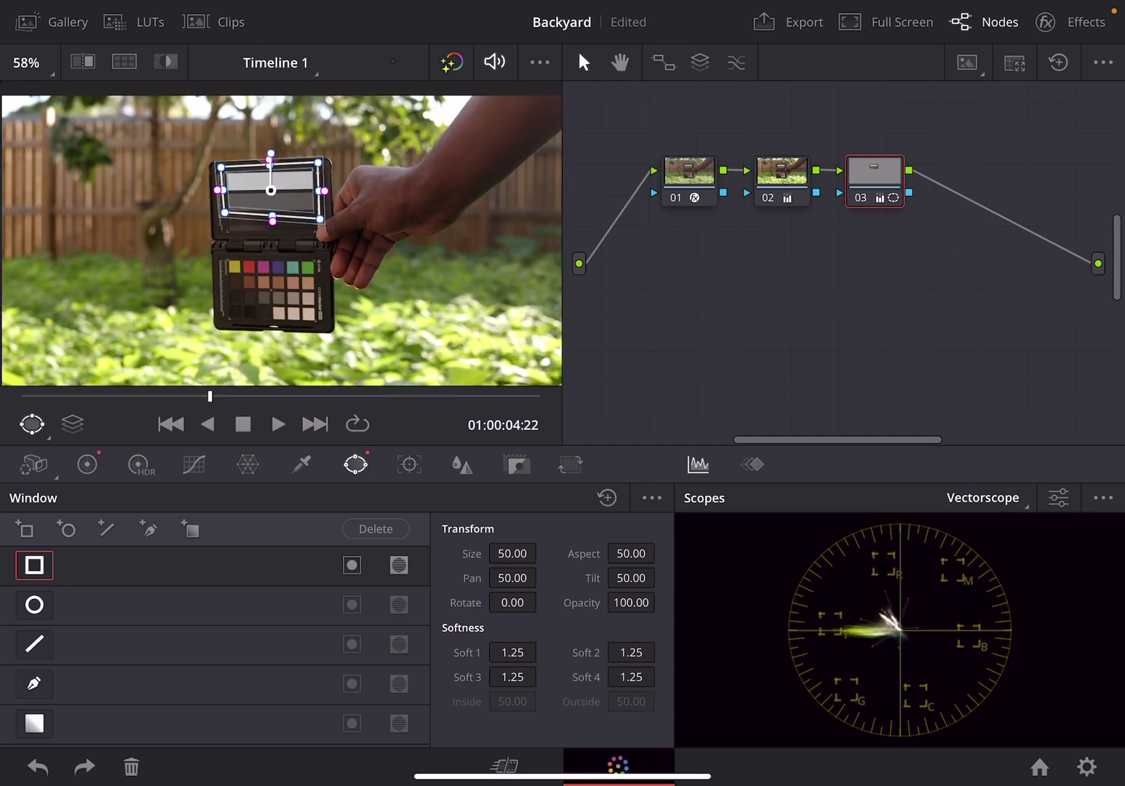
{"action": "left_click", "coordinate": [34, 564]}
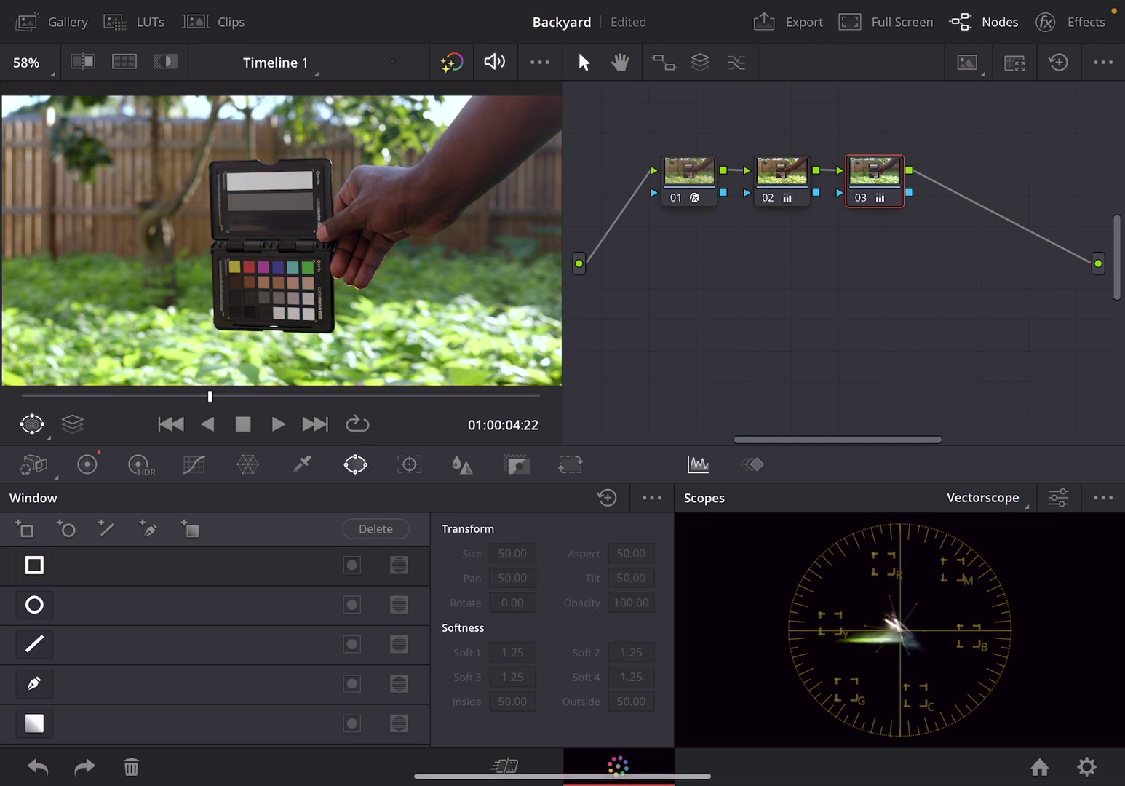
{"action": "scroll", "coordinate": [282, 240], "scroll_direction": "down", "scroll_amount": 2}
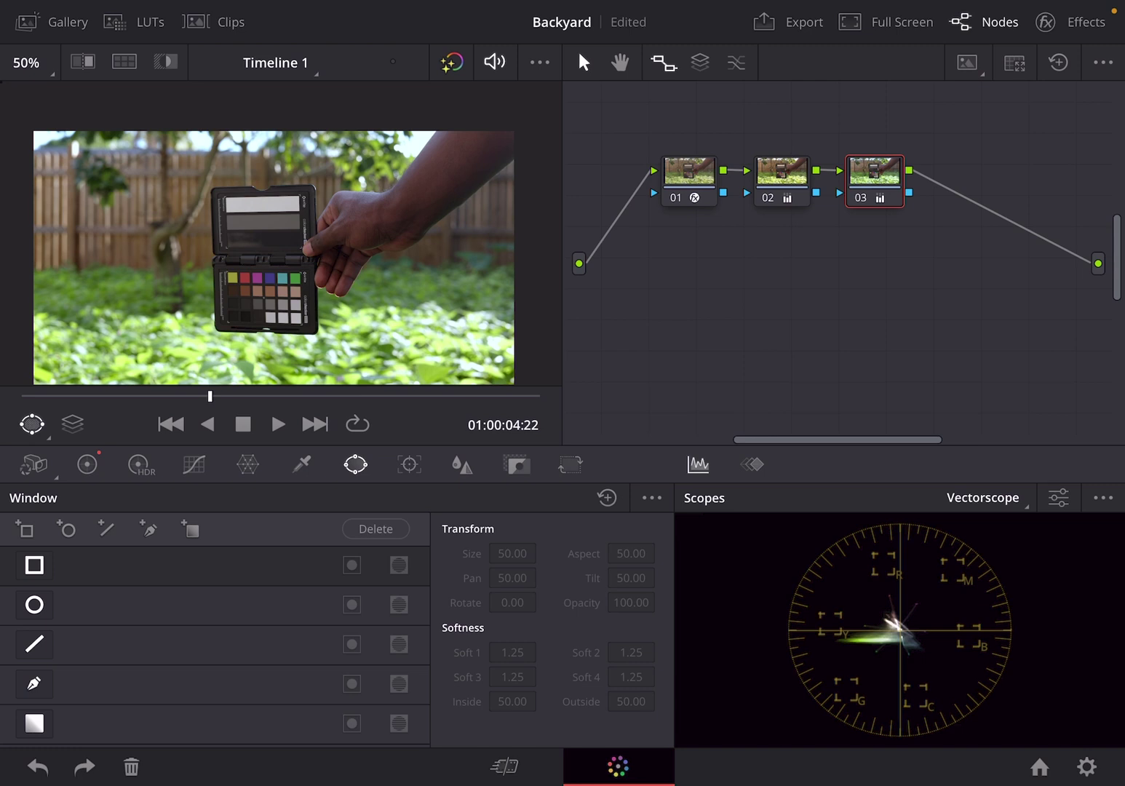
Add node 04 with a rectangular window shrunk around the row of colour chips.
{"action": "key", "text": "alt+s"}
{"action": "left_click", "coordinate": [35, 564]}
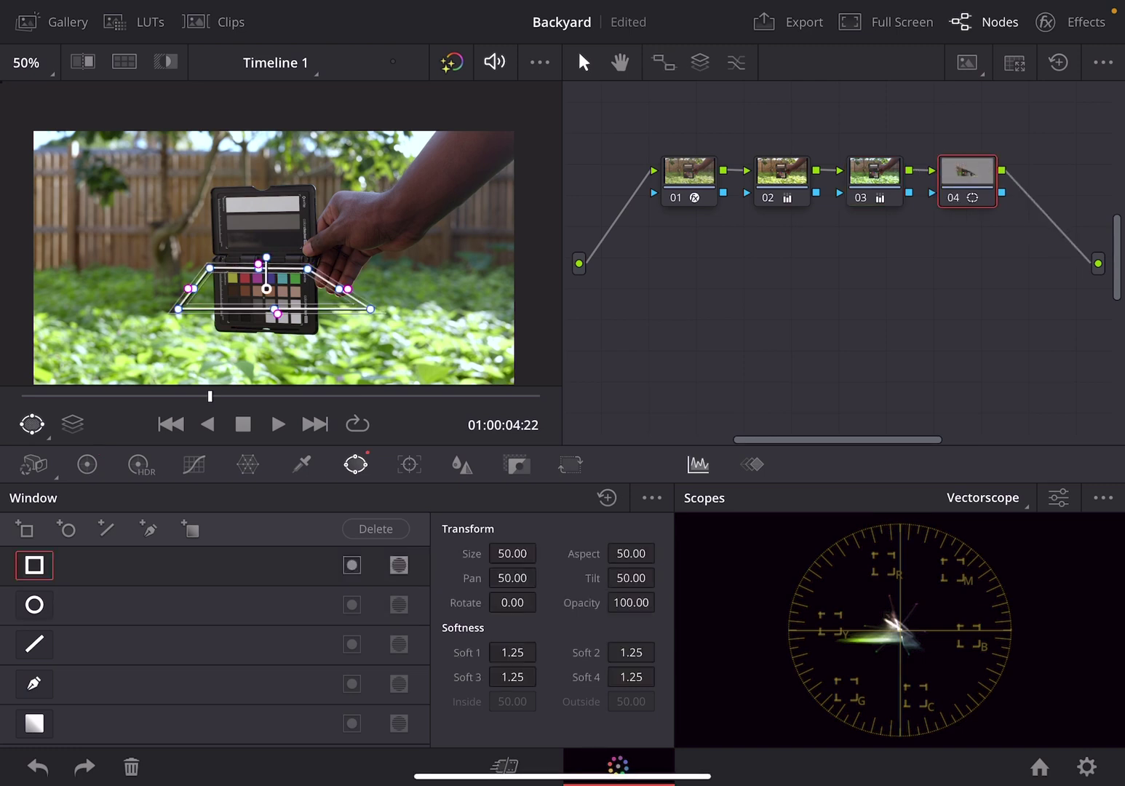
{"action": "left_click_drag", "start_coordinate": [276, 313], "coordinate": [265, 280]}
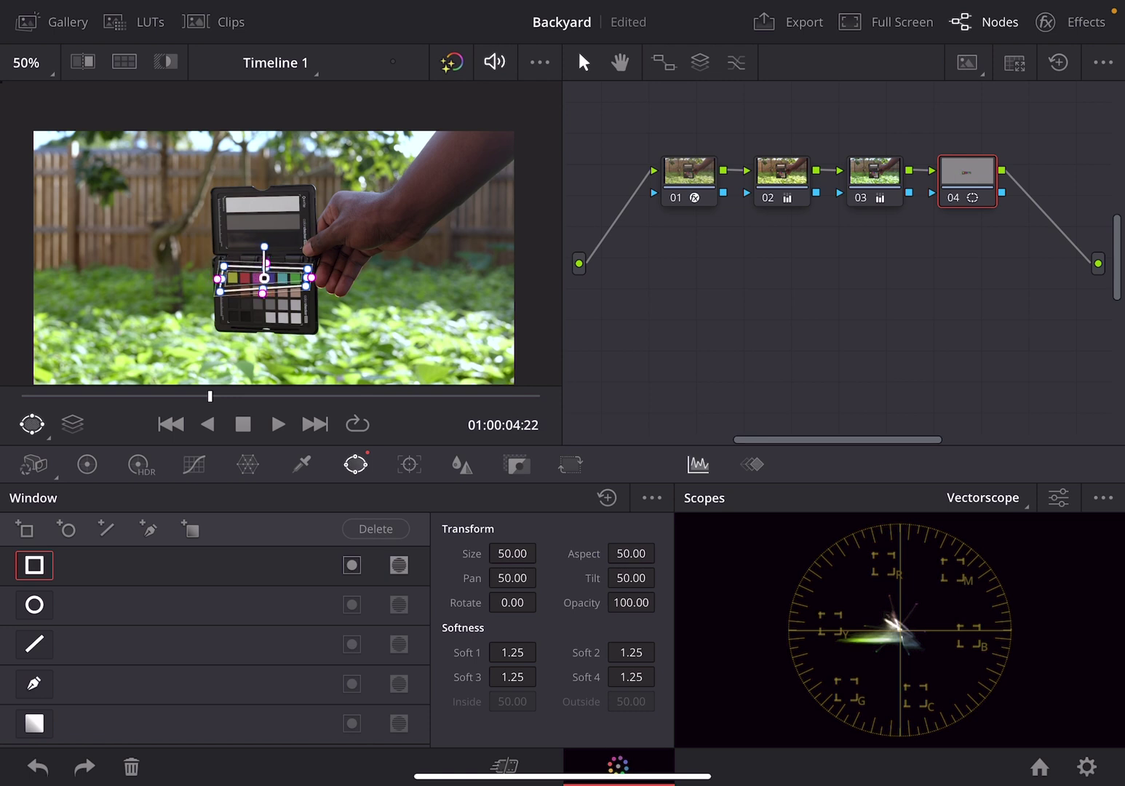
Set the viewer to 100% and reduce the window's edge softness around the chips.
{"action": "left_click", "coordinate": [27, 63]}
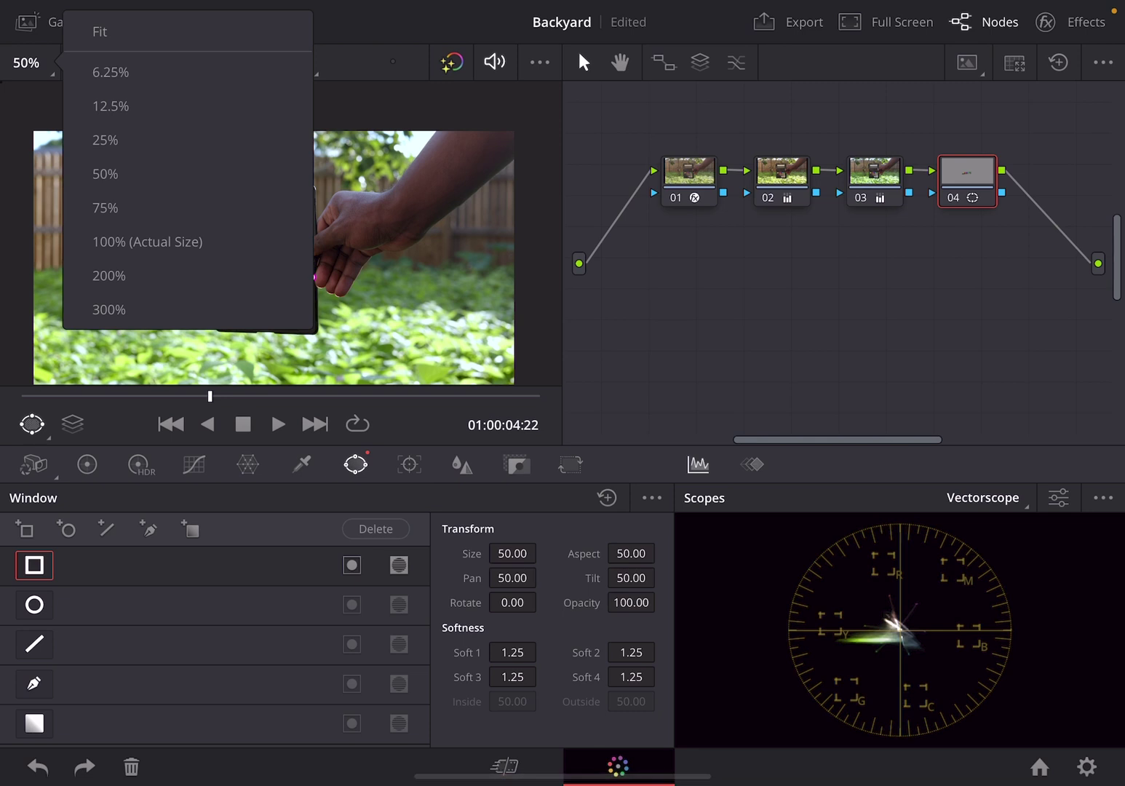
{"action": "left_click", "coordinate": [104, 207]}
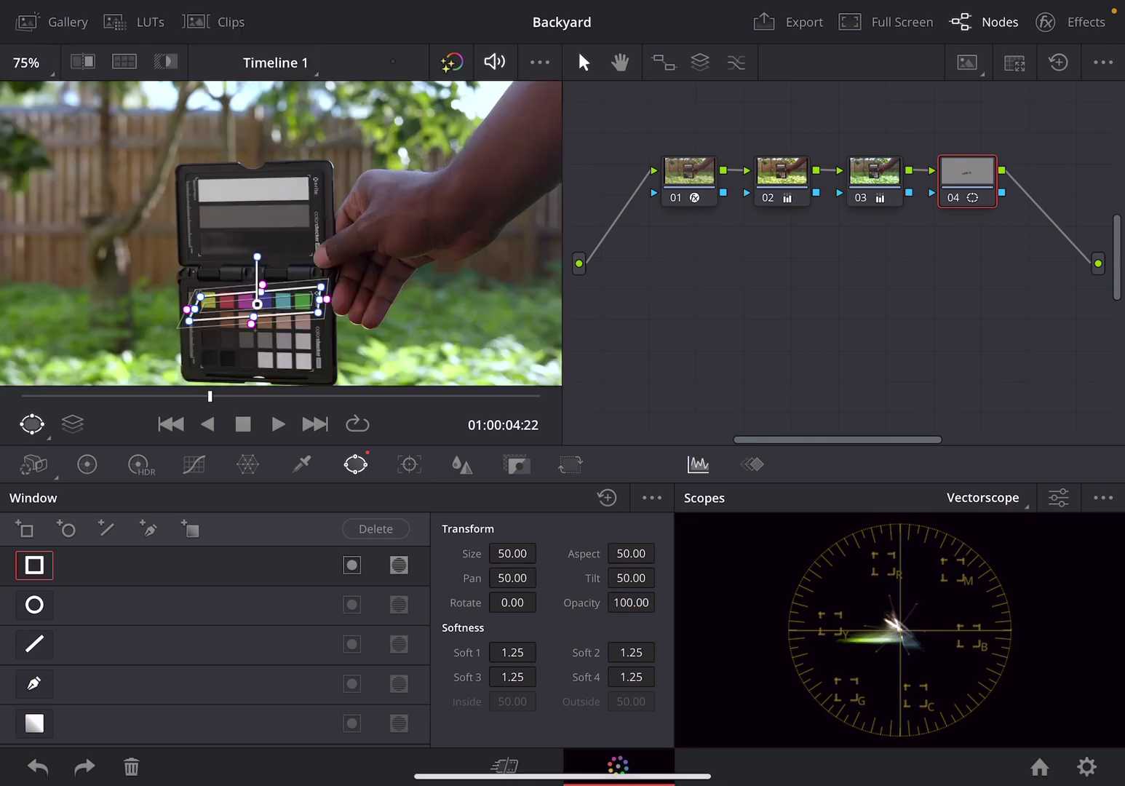
{"action": "left_click", "coordinate": [27, 63]}
{"action": "left_click", "coordinate": [147, 240]}
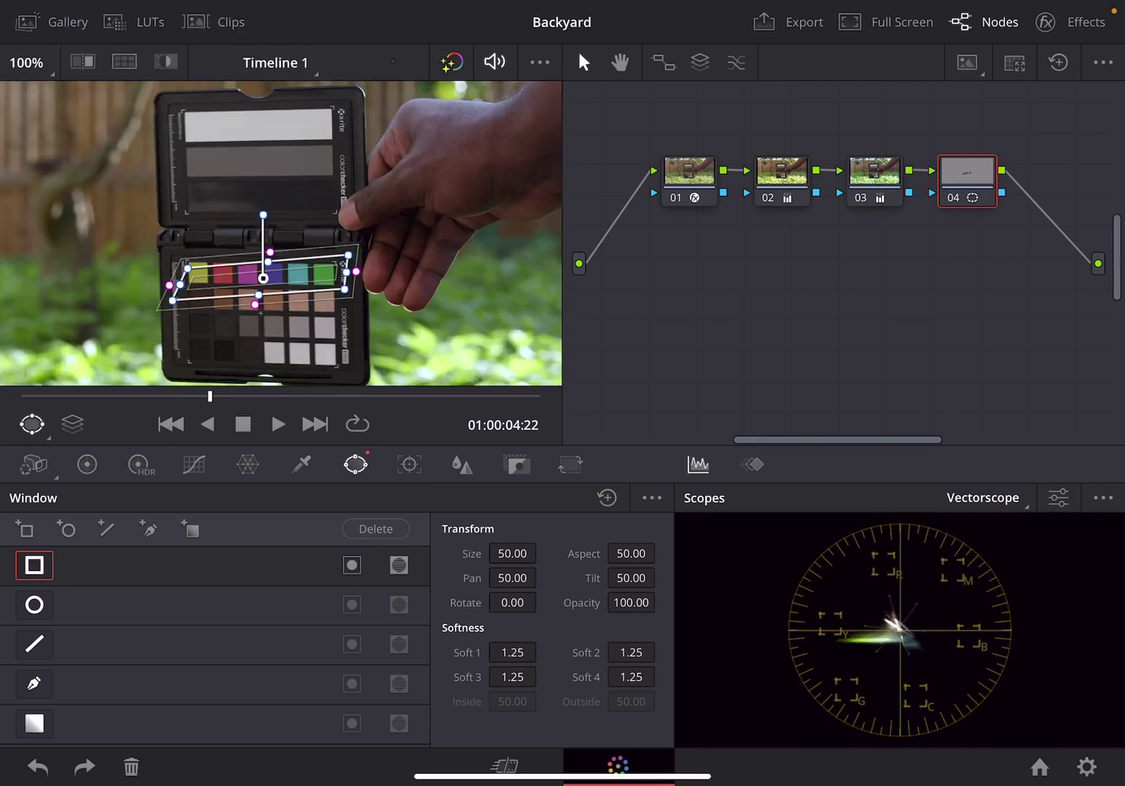
{"action": "left_click_drag", "start_coordinate": [265, 319], "coordinate": [265, 278]}
{"action": "left_click_drag", "start_coordinate": [184, 298], "coordinate": [187, 298]}
{"action": "left_click_drag", "start_coordinate": [346, 301], "coordinate": [344, 301]}
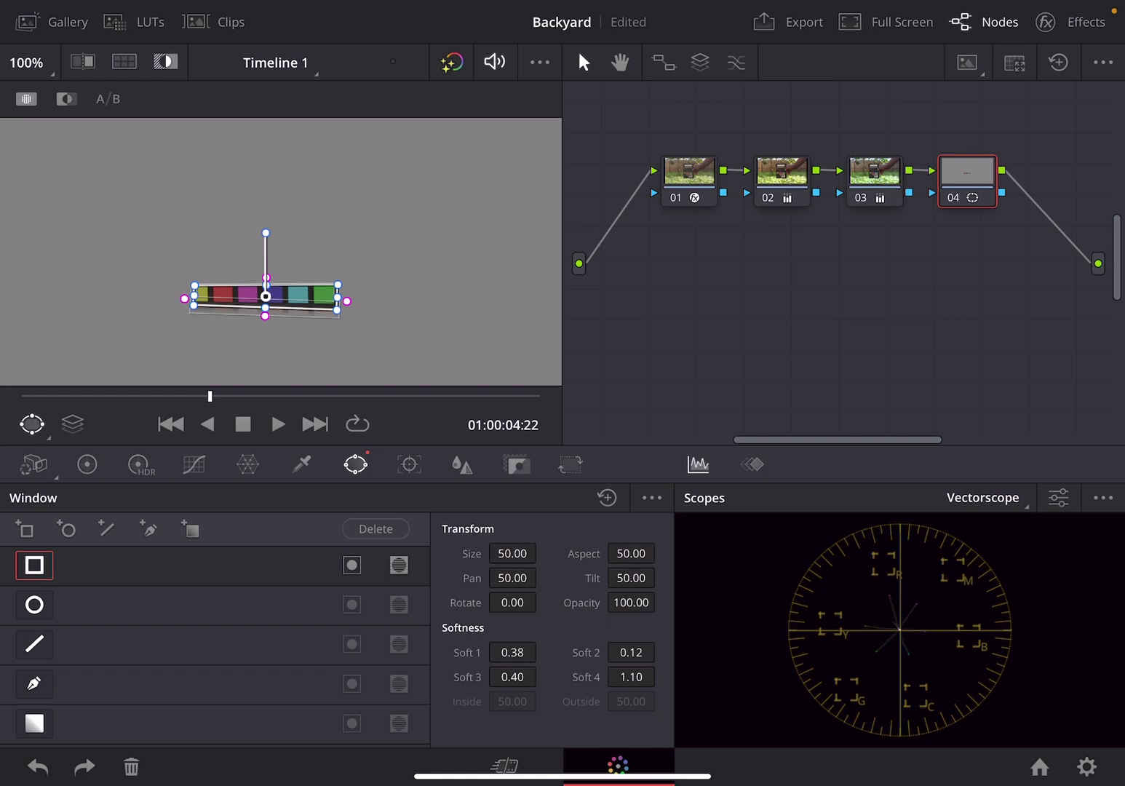
{"action": "left_click_drag", "start_coordinate": [266, 316], "coordinate": [266, 313]}
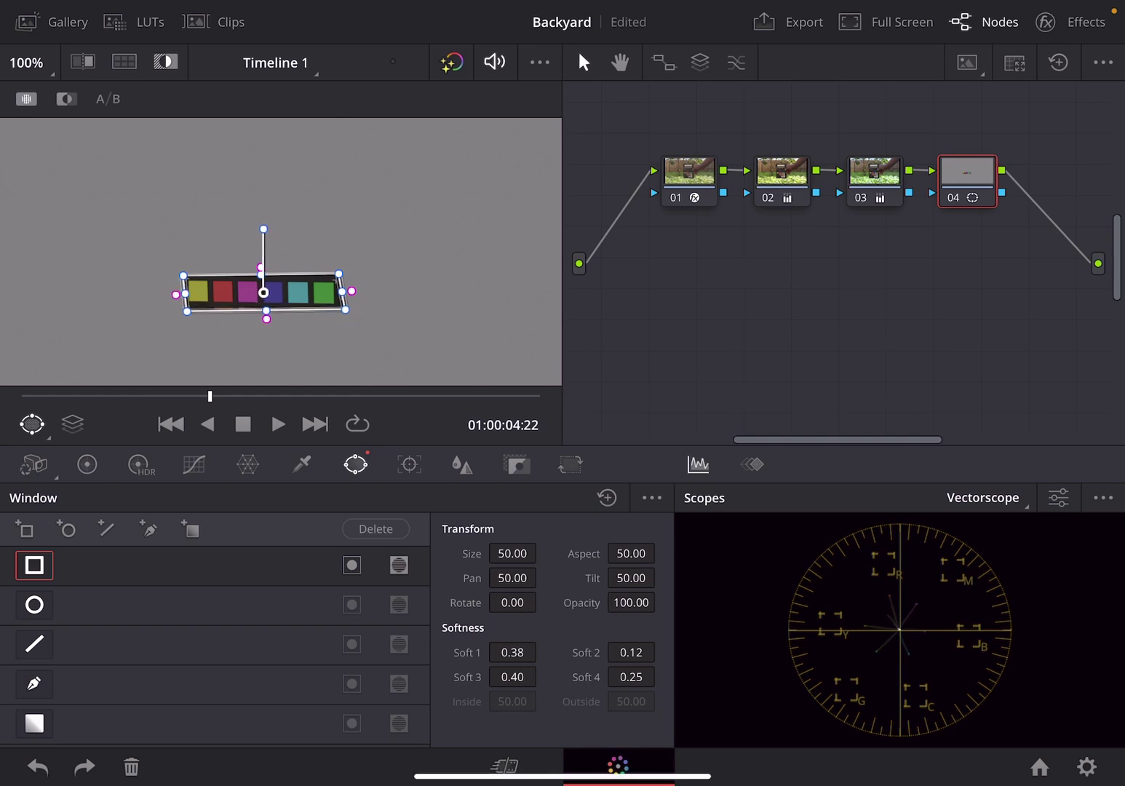
{"action": "left_click", "coordinate": [193, 464]}
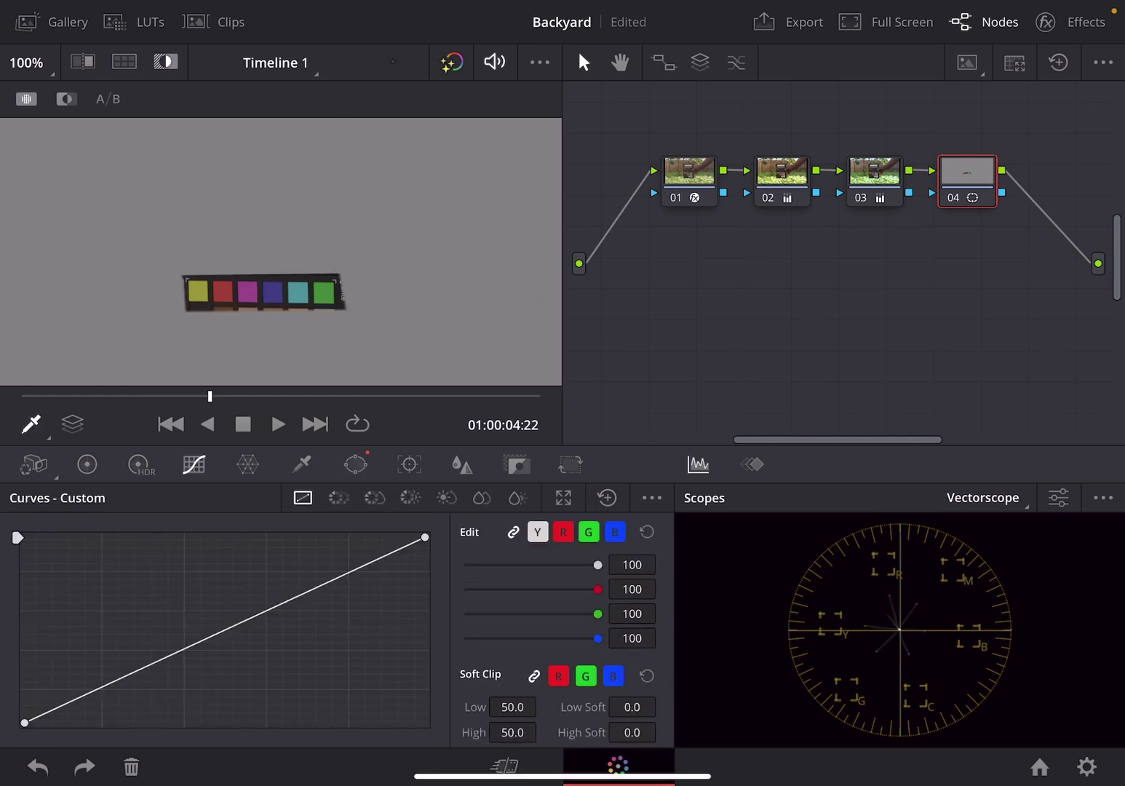
Select the Hue vs Hue curve, brighten the vectorscope trace, and enable Show 2x Zoom.
{"action": "left_click", "coordinate": [338, 498]}
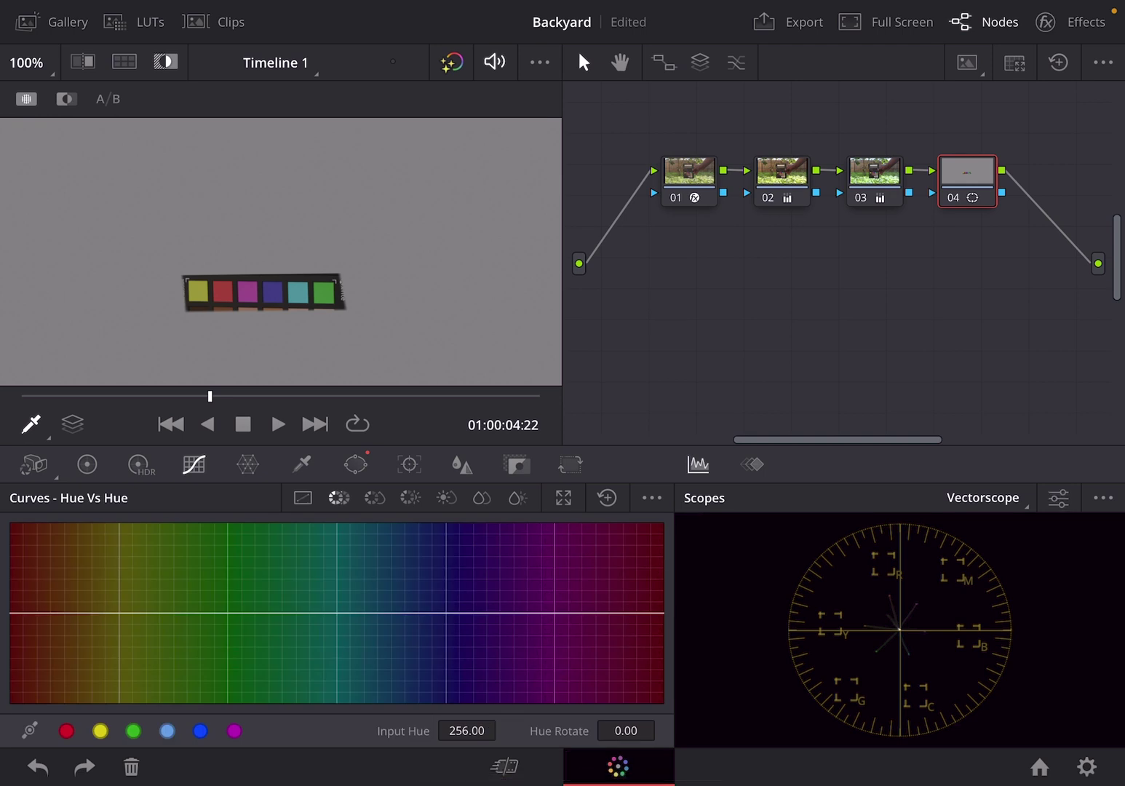
{"action": "left_click", "coordinate": [1057, 498]}
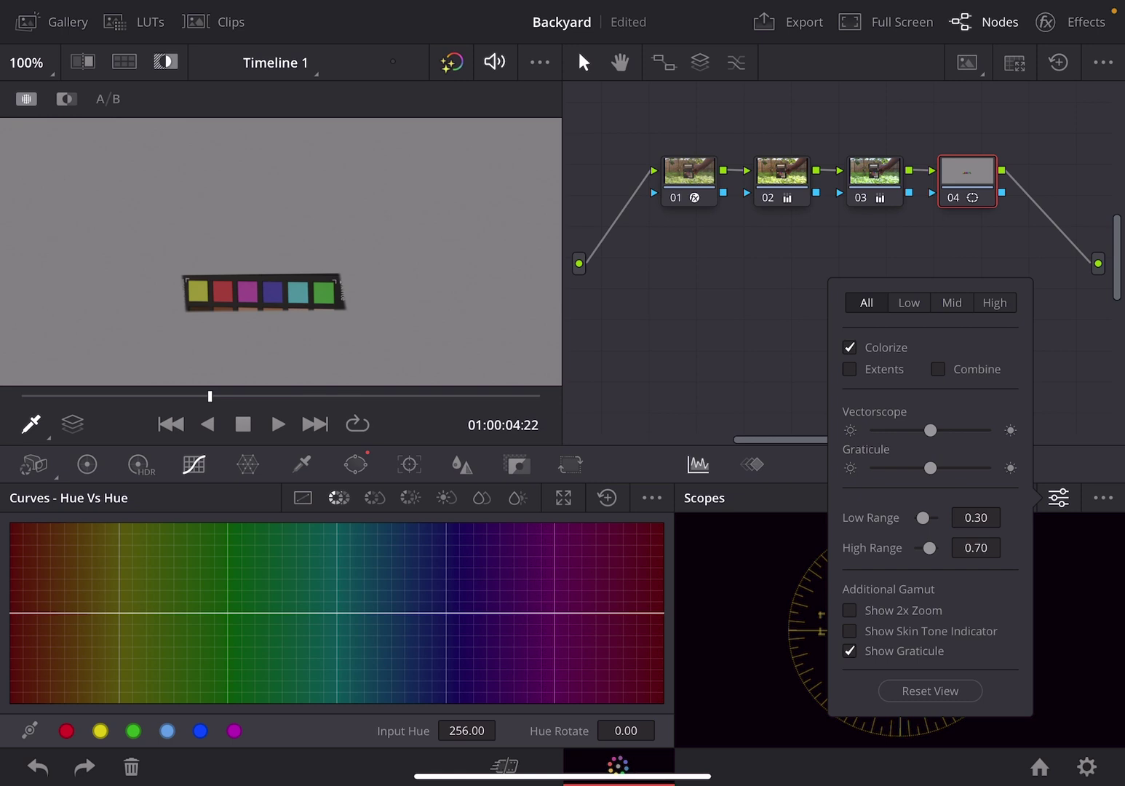
{"action": "mouse_move", "coordinate": [929, 430]}
{"action": "left_mouse_down"}
{"action": "mouse_move", "coordinate": [941, 430]}
{"action": "mouse_move", "coordinate": [918, 468]}
{"action": "mouse_move", "coordinate": [973, 468]}
{"action": "mouse_move", "coordinate": [944, 468]}
{"action": "mouse_move", "coordinate": [987, 430]}
{"action": "left_mouse_up"}
{"action": "left_click", "coordinate": [849, 610]}
{"action": "left_click", "coordinate": [1058, 498]}
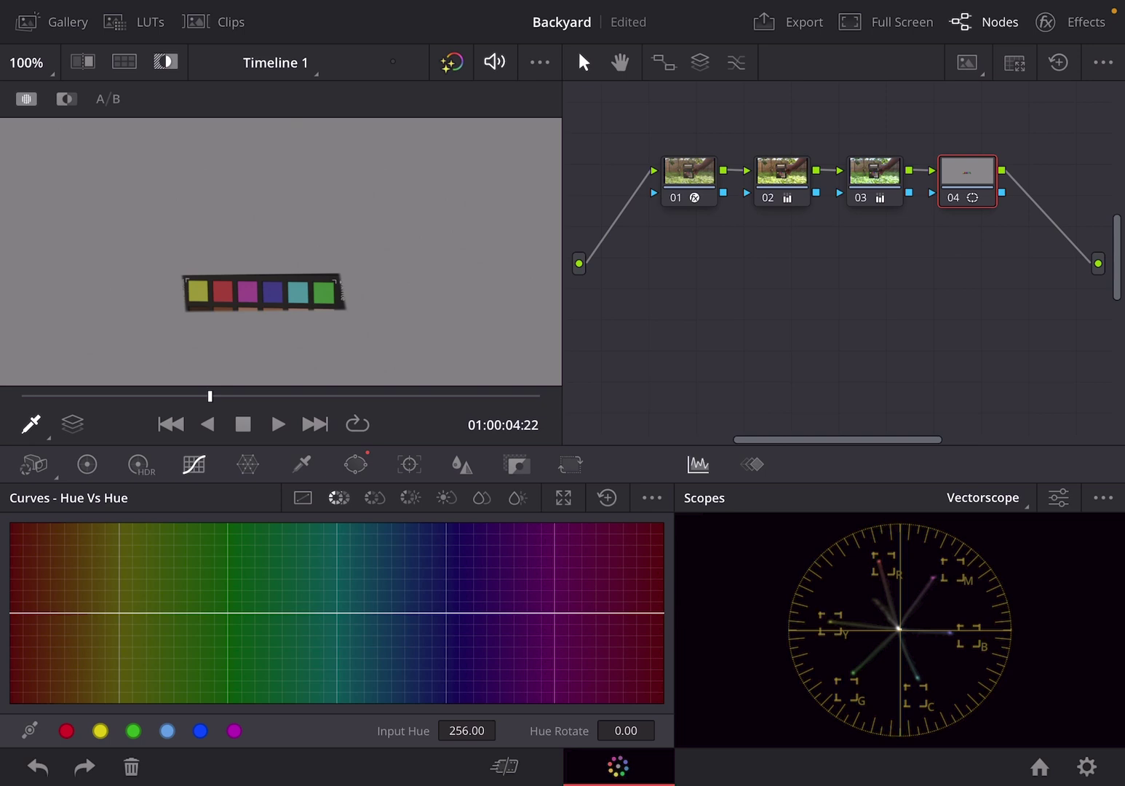
Add yellow and green points on the Hue vs Hue curve and nudge them to rotate those hues.
{"action": "left_click", "coordinate": [116, 612]}
{"action": "mouse_move", "coordinate": [116, 611]}
{"action": "left_mouse_down"}
{"action": "mouse_move", "coordinate": [114, 595]}
{"action": "mouse_move", "coordinate": [115, 611]}
{"action": "left_mouse_up"}
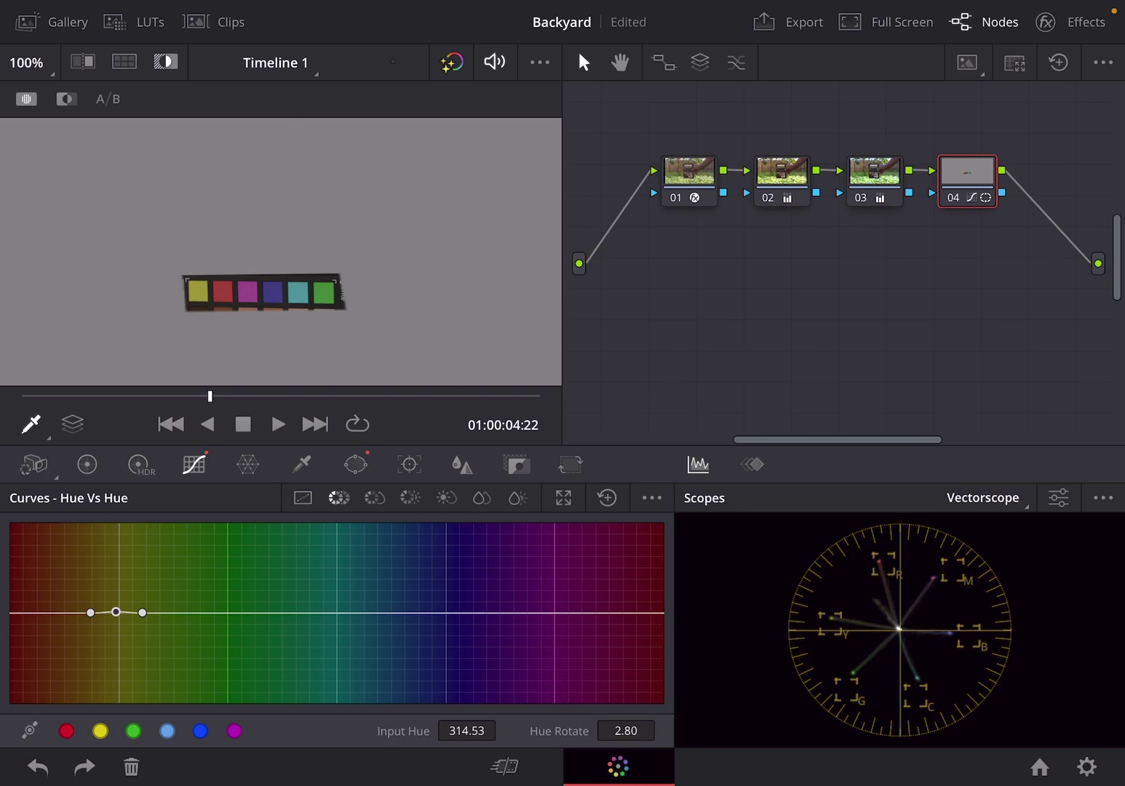
{"action": "left_click_drag", "start_coordinate": [115, 611], "coordinate": [115, 612]}
{"action": "left_click", "coordinate": [67, 730]}
{"action": "left_click", "coordinate": [132, 730]}
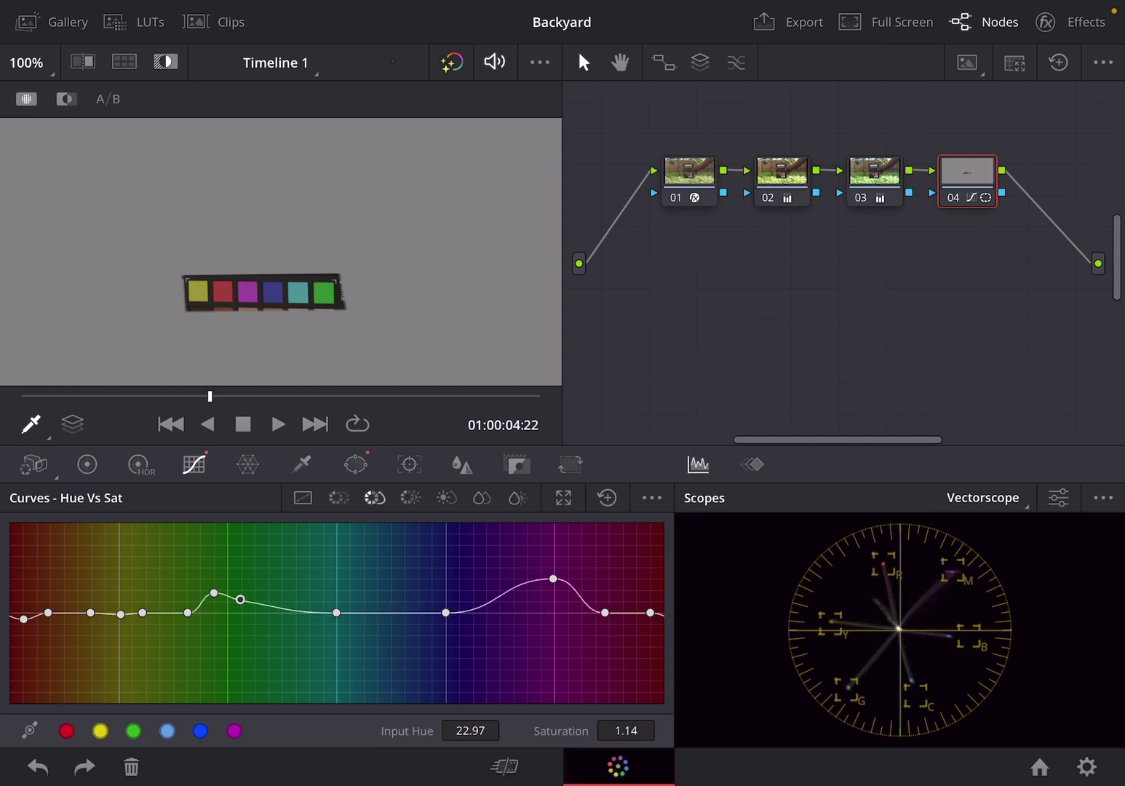
{"action": "left_click_drag", "start_coordinate": [226, 611], "coordinate": [227, 615]}
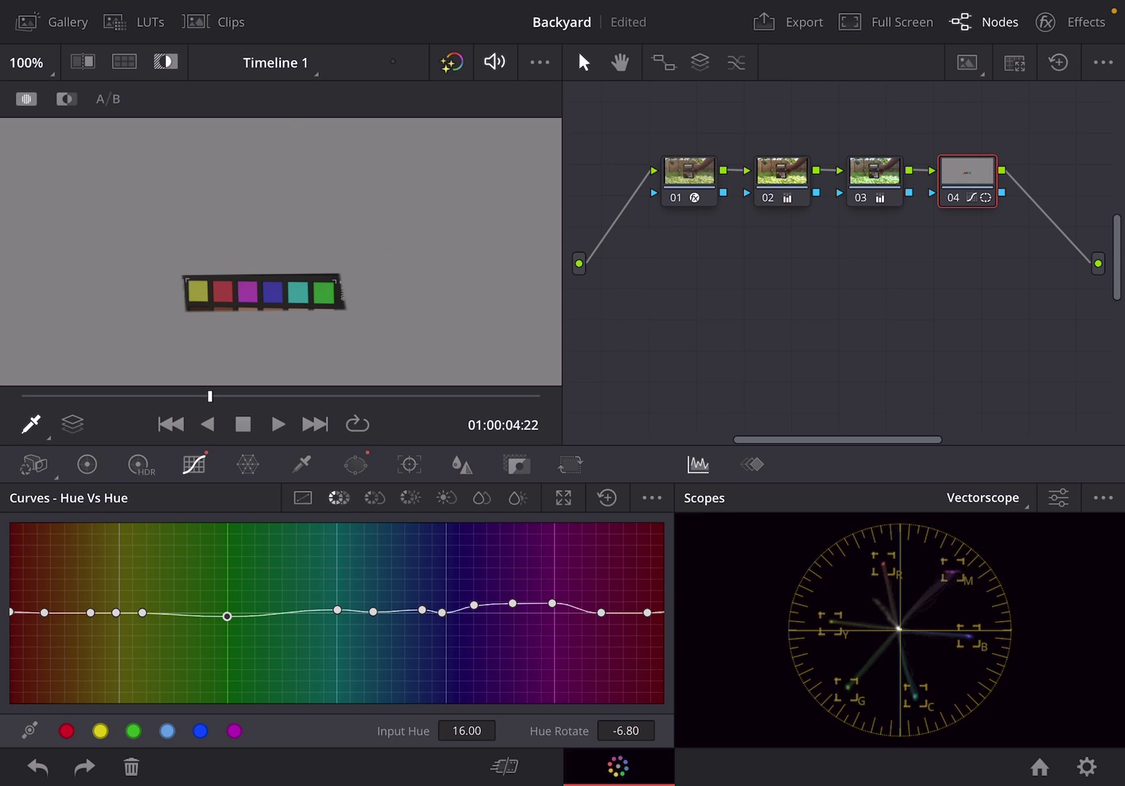
{"action": "left_click", "coordinate": [355, 464]}
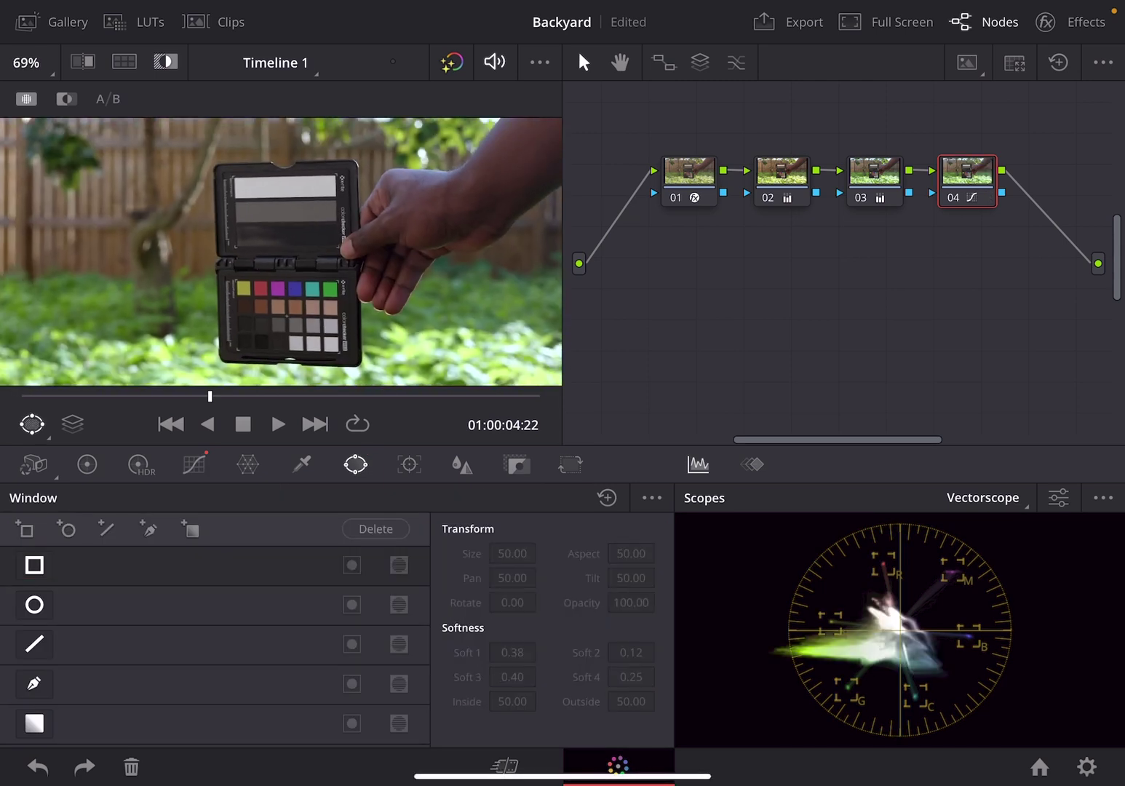
{"action": "scroll", "coordinate": [280, 252], "scroll_direction": "down", "scroll_amount": 2}
{"action": "scroll", "coordinate": [281, 251], "scroll_direction": "up", "scroll_amount": 1}
{"action": "scroll", "coordinate": [281, 251], "scroll_direction": "up", "scroll_amount": 2}
{"action": "scroll", "coordinate": [281, 252], "scroll_direction": "down", "scroll_amount": 4}
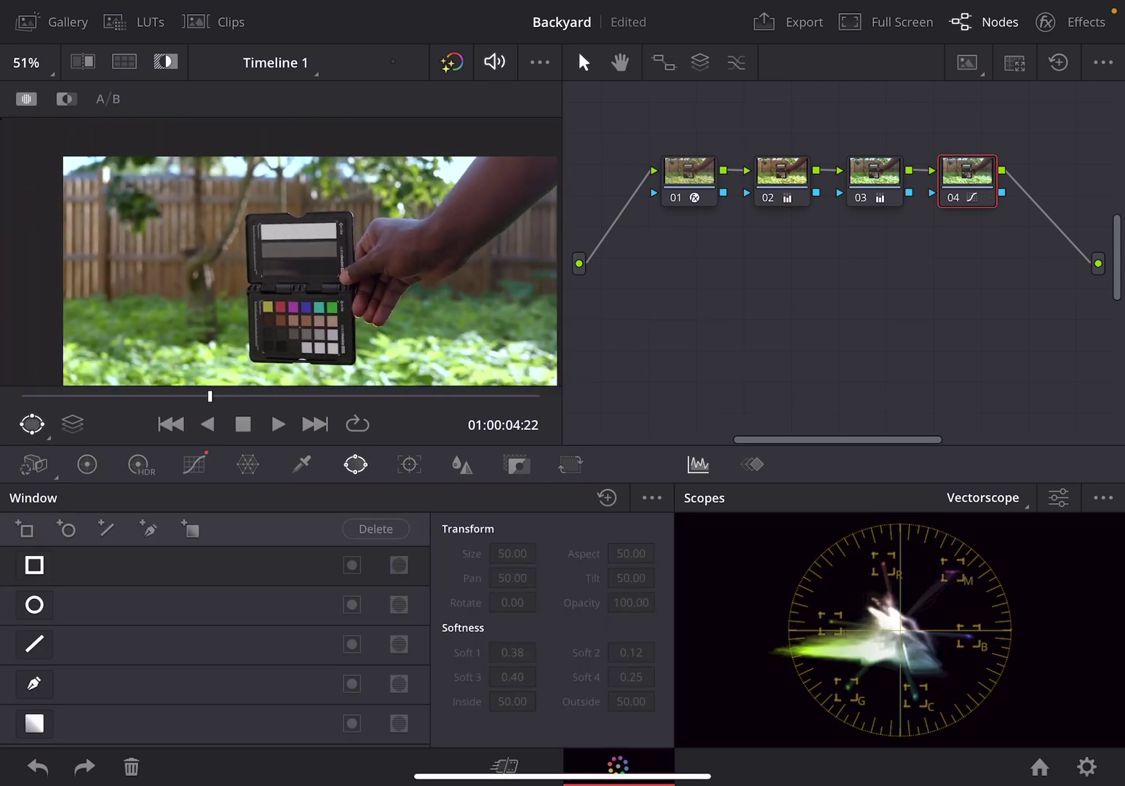
{"action": "scroll", "coordinate": [310, 270], "scroll_direction": "down", "scroll_amount": 2}
{"action": "scroll", "coordinate": [281, 270], "scroll_direction": "up", "scroll_amount": 1}
{"action": "scroll", "coordinate": [281, 270], "scroll_direction": "up", "scroll_amount": 1}
Zoom out and recentre the viewer, then play forward past the chart.
{"action": "mouse_move", "coordinate": [309, 271]}
{"action": "left_mouse_down"}
{"action": "mouse_move", "coordinate": [222, 292]}
{"action": "mouse_move", "coordinate": [256, 232]}
{"action": "left_mouse_up"}
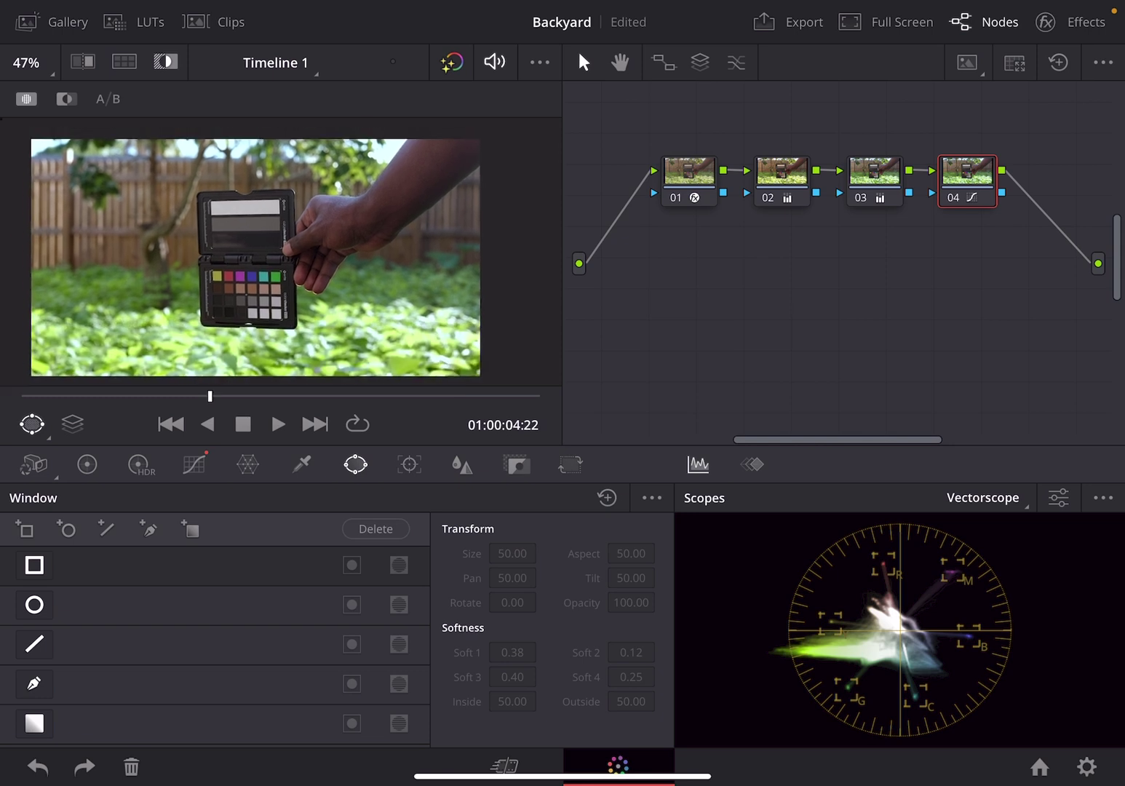
{"action": "key", "text": "space"}
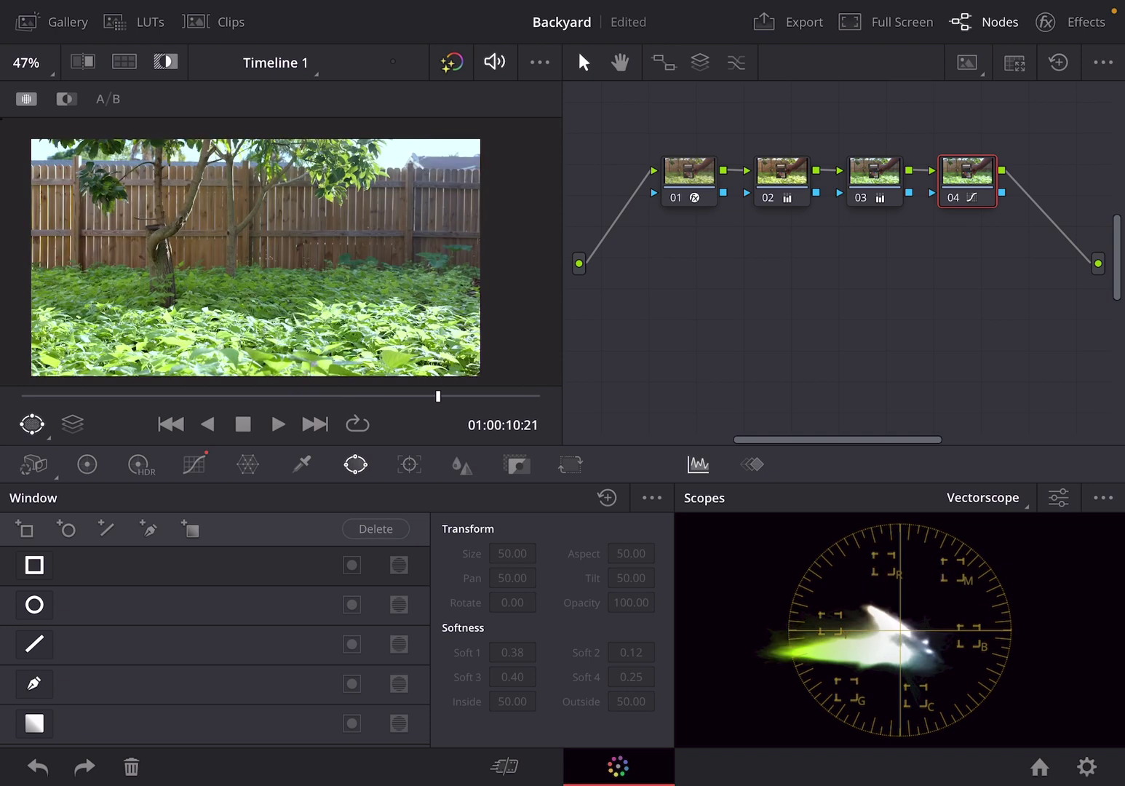
{"action": "left_click", "coordinate": [462, 464]}
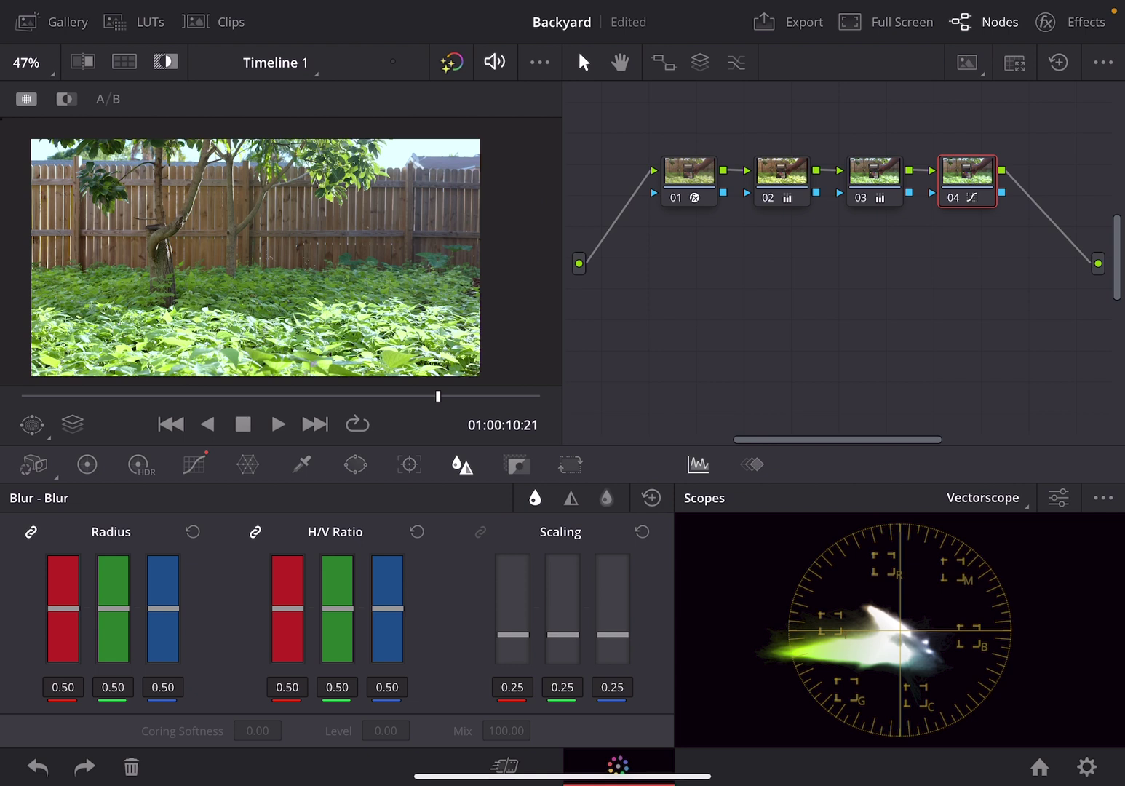
Add node 05 and set its linked Blur Radius to about 0.49.
{"action": "key", "text": "alt+s"}
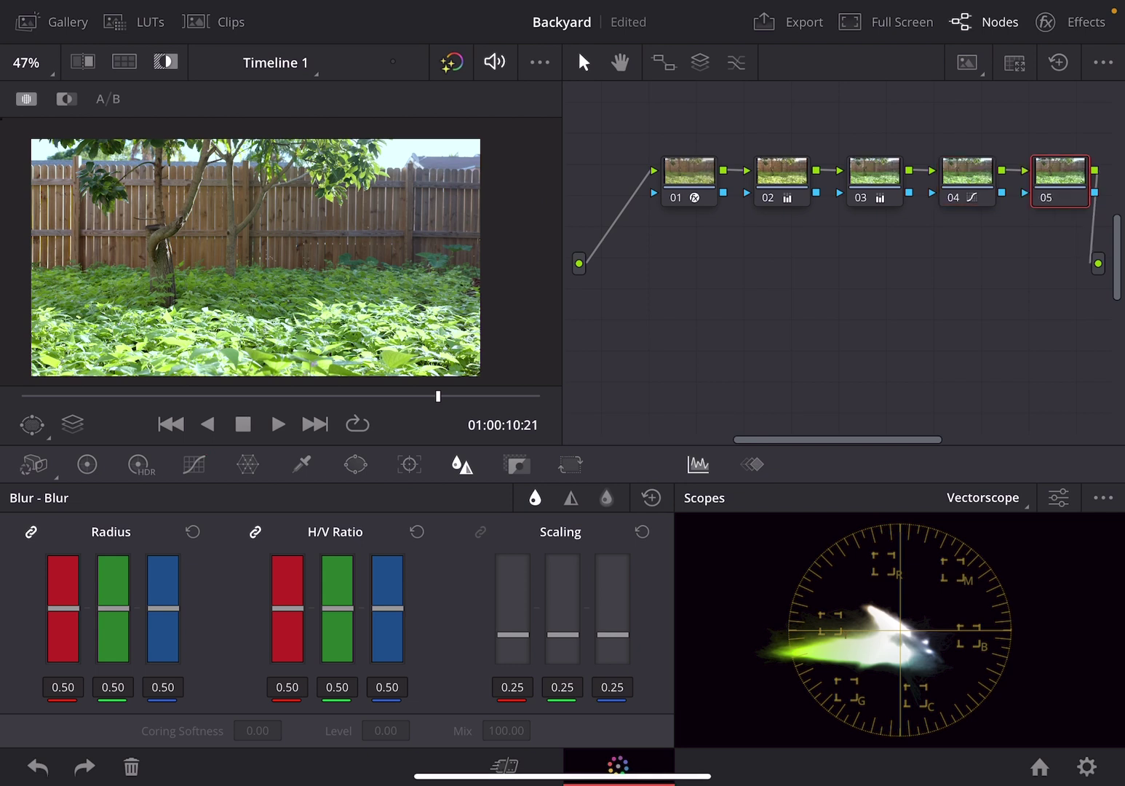
{"action": "left_click_drag", "start_coordinate": [112, 607], "coordinate": [113, 609]}
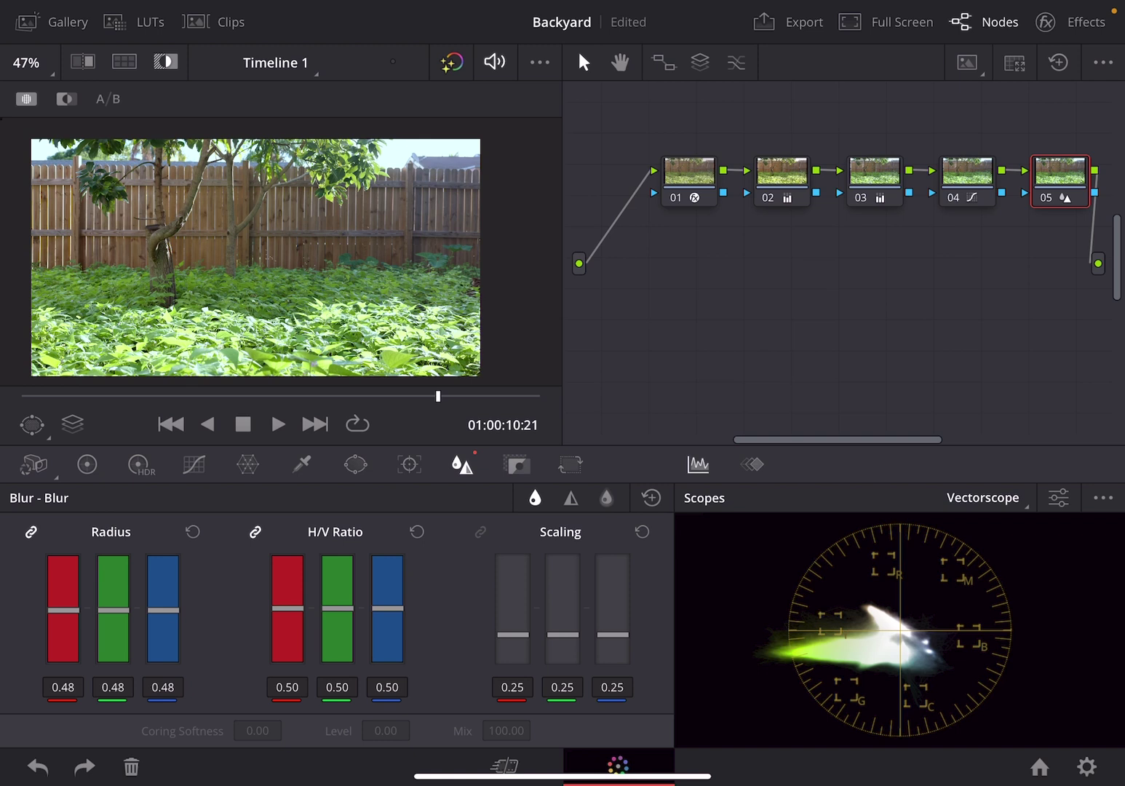
{"action": "mouse_move", "coordinate": [112, 609]}
{"action": "left_mouse_down"}
{"action": "mouse_move", "coordinate": [112, 596]}
{"action": "mouse_move", "coordinate": [113, 608]}
{"action": "left_mouse_up"}
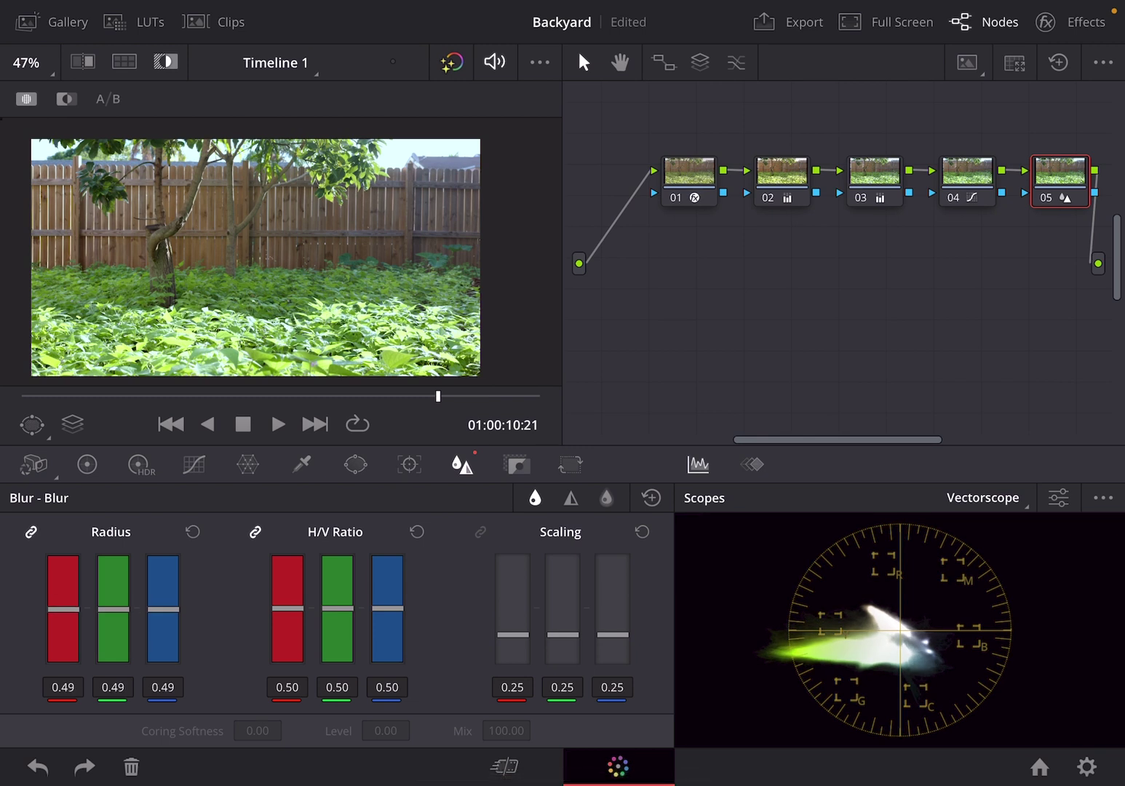
{"action": "left_click", "coordinate": [788, 23]}
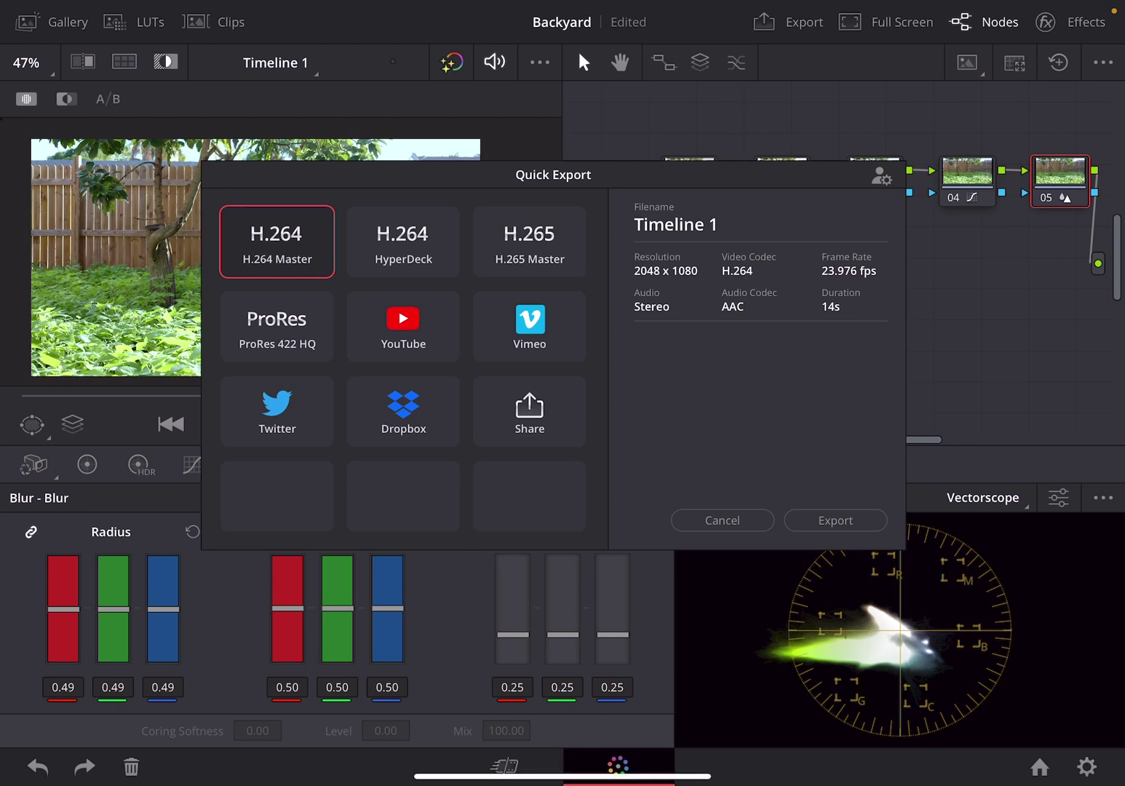
Quick Export Timeline 1 with the H.264 Master preset, saving it to EOS_DIGITAL.
{"action": "left_click", "coordinate": [879, 177]}
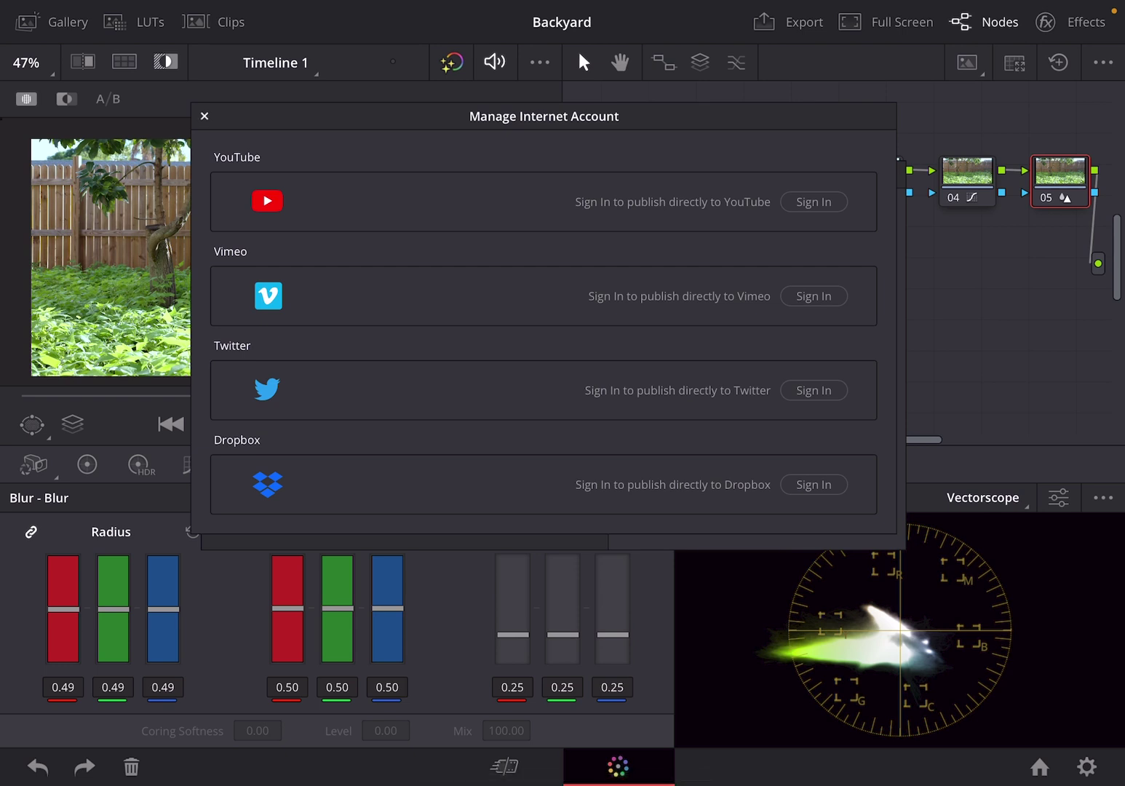
{"action": "left_click", "coordinate": [205, 116]}
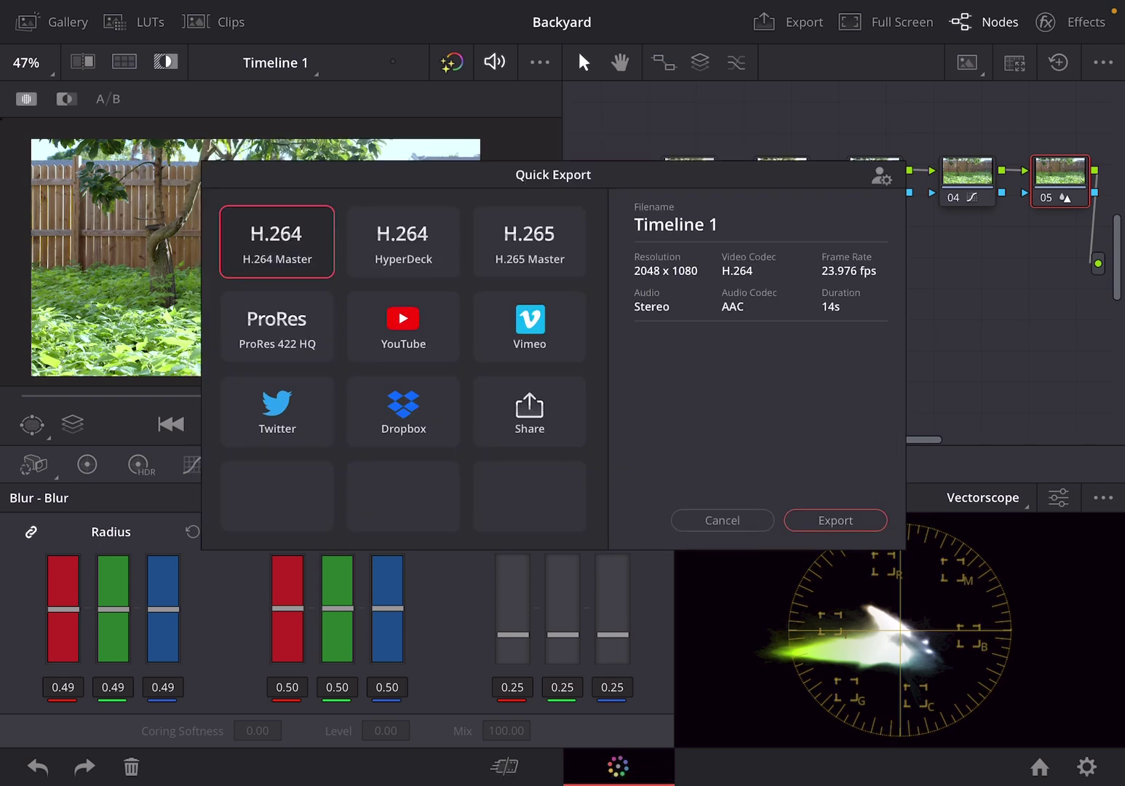
{"action": "left_click", "coordinate": [835, 520]}
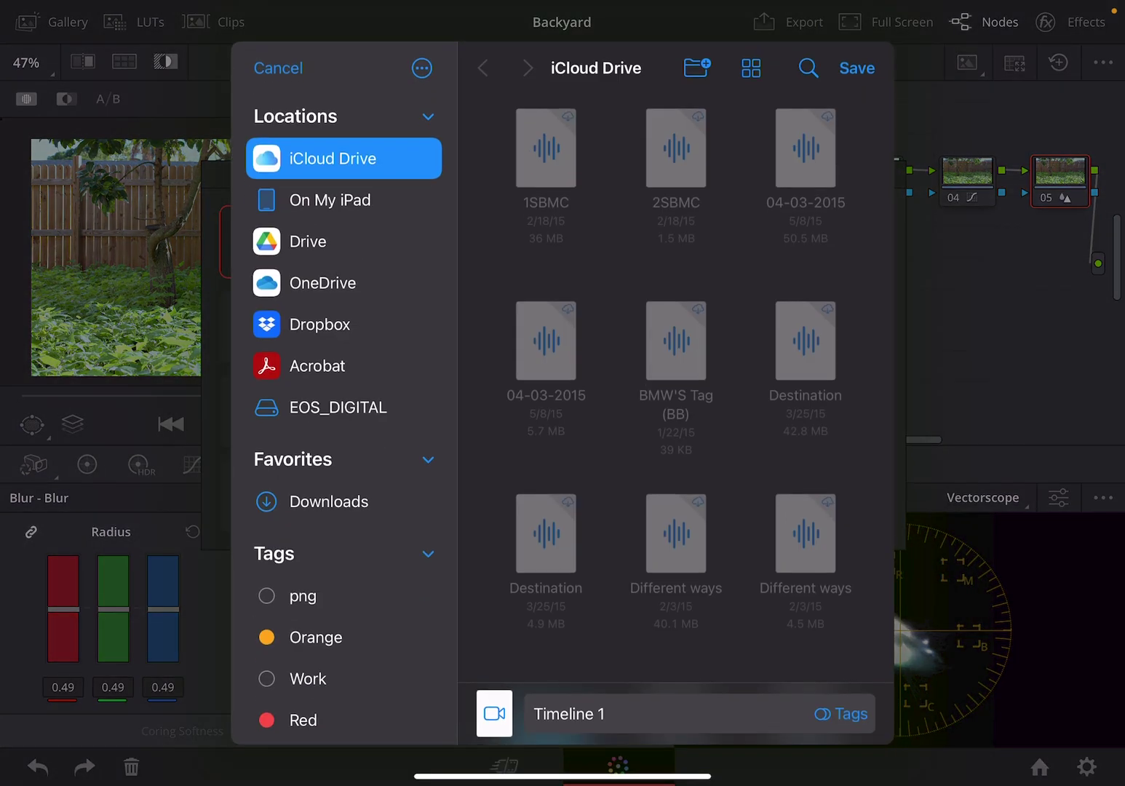
{"action": "left_click", "coordinate": [338, 407]}
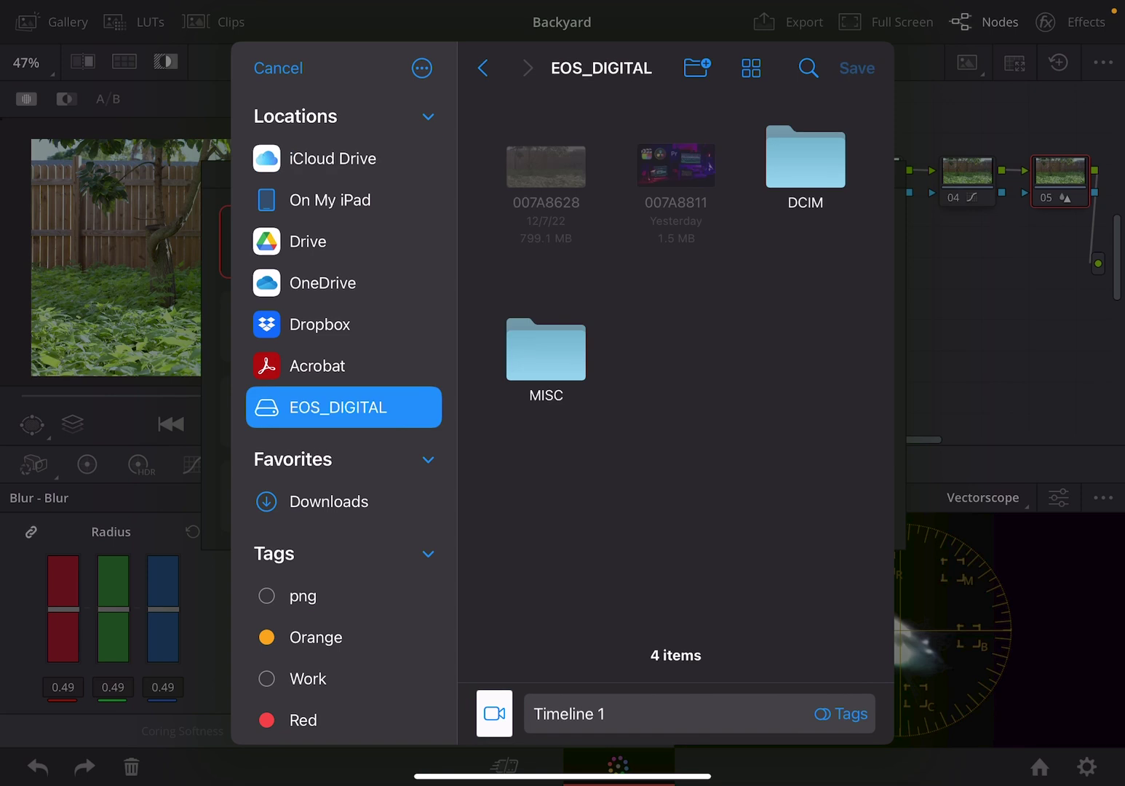
{"action": "left_click", "coordinate": [856, 69]}
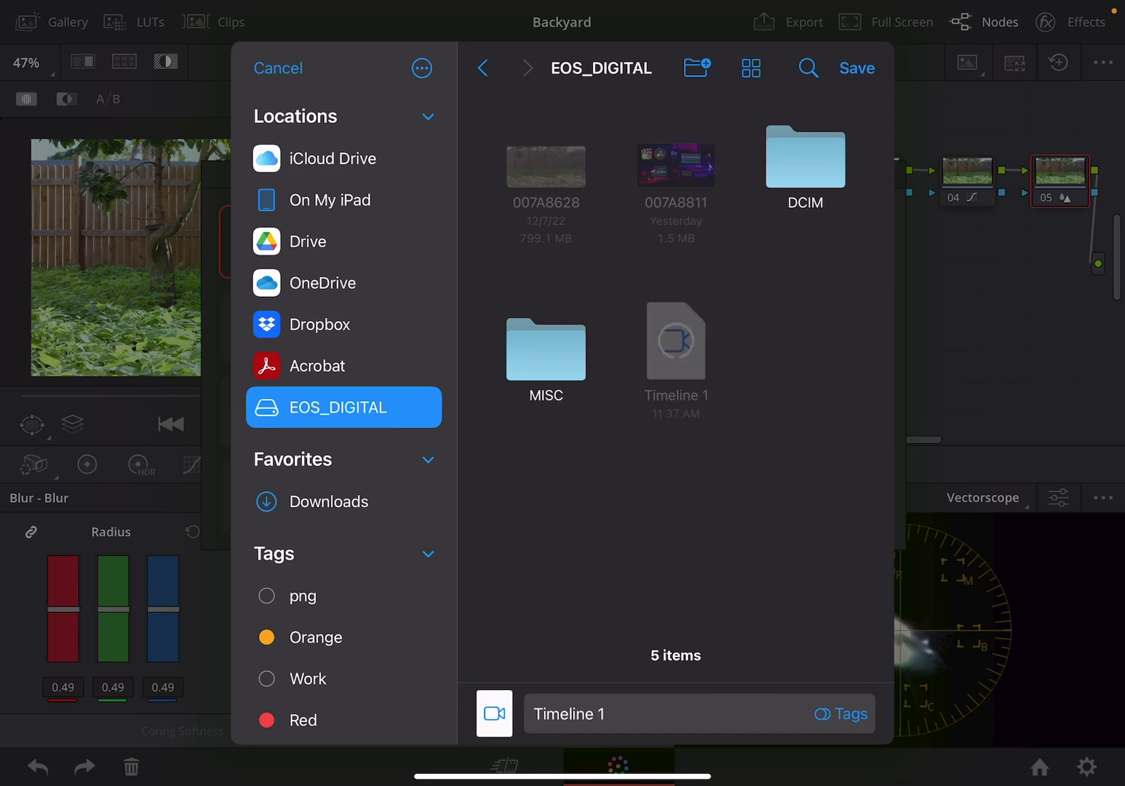